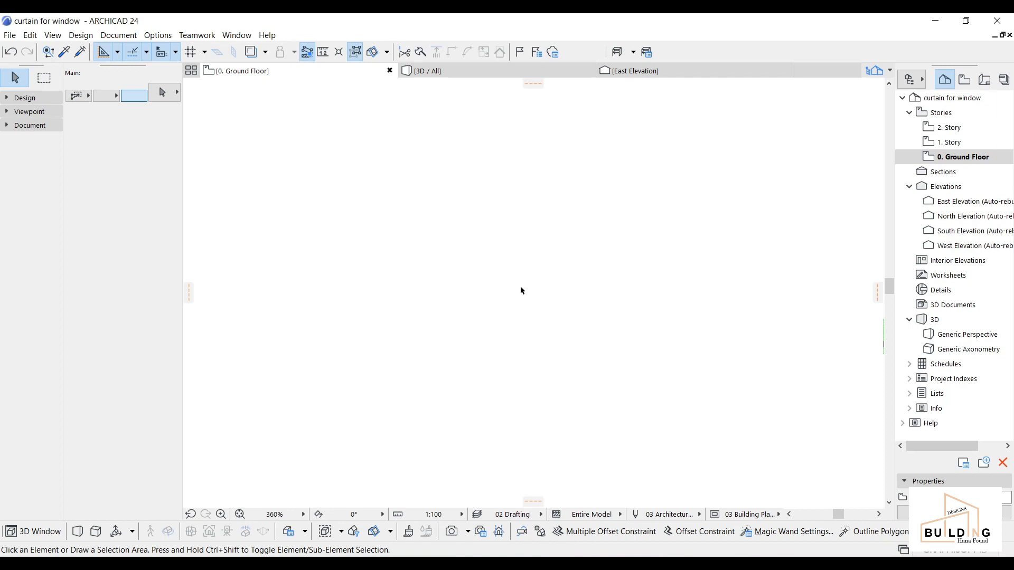
Draw a horizontal drafting line 100 long on the empty ground floor plan.
{"action": "left_click", "coordinate": [10, 129]}
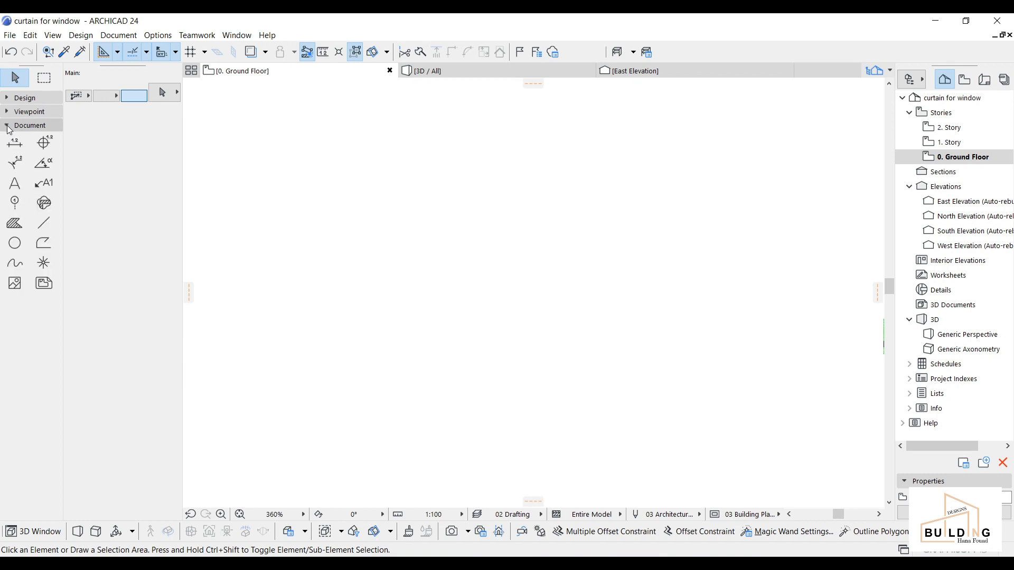
{"action": "left_click", "coordinate": [45, 226]}
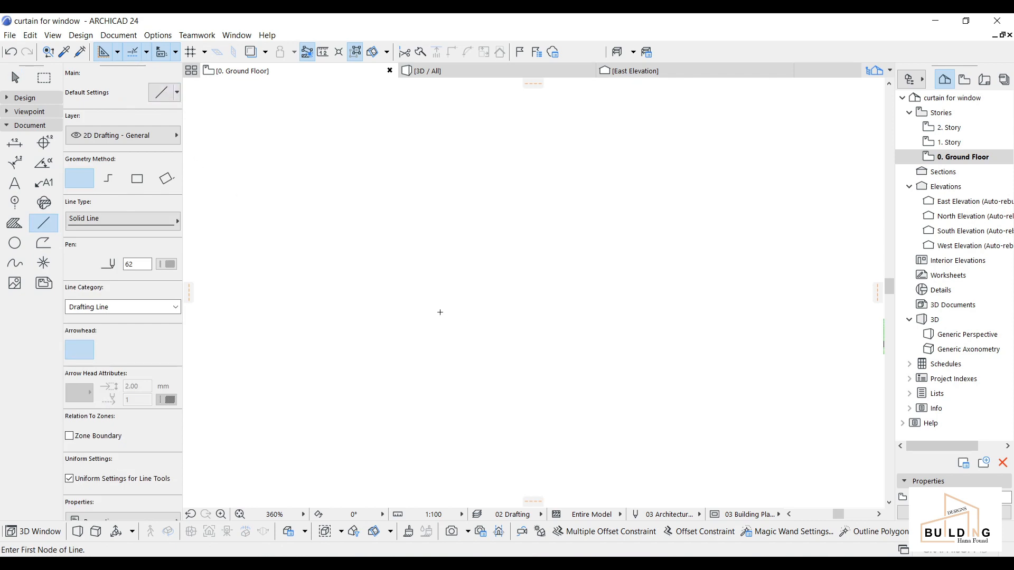
{"action": "left_click", "coordinate": [431, 307]}
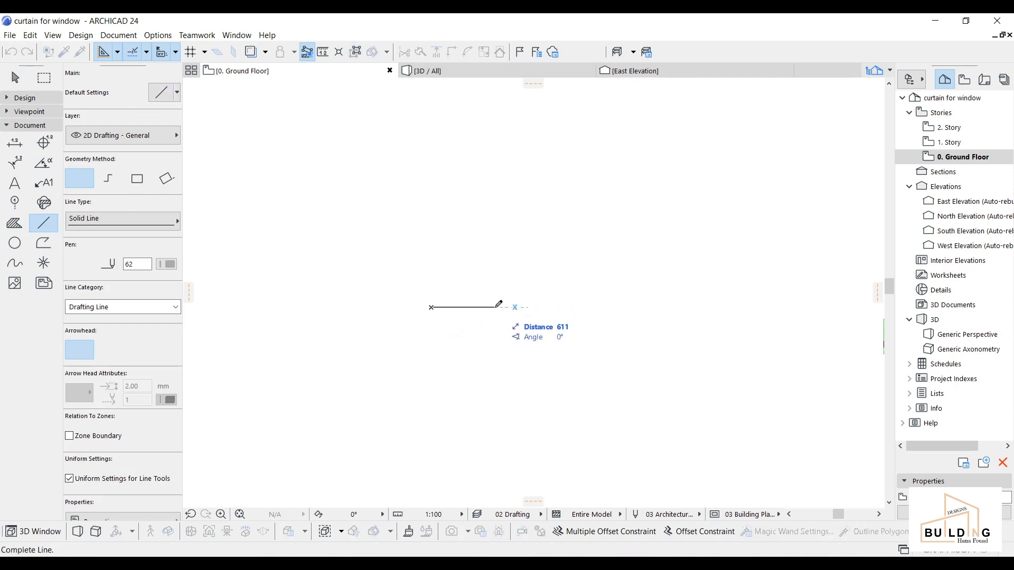
{"action": "type", "text": "1"}
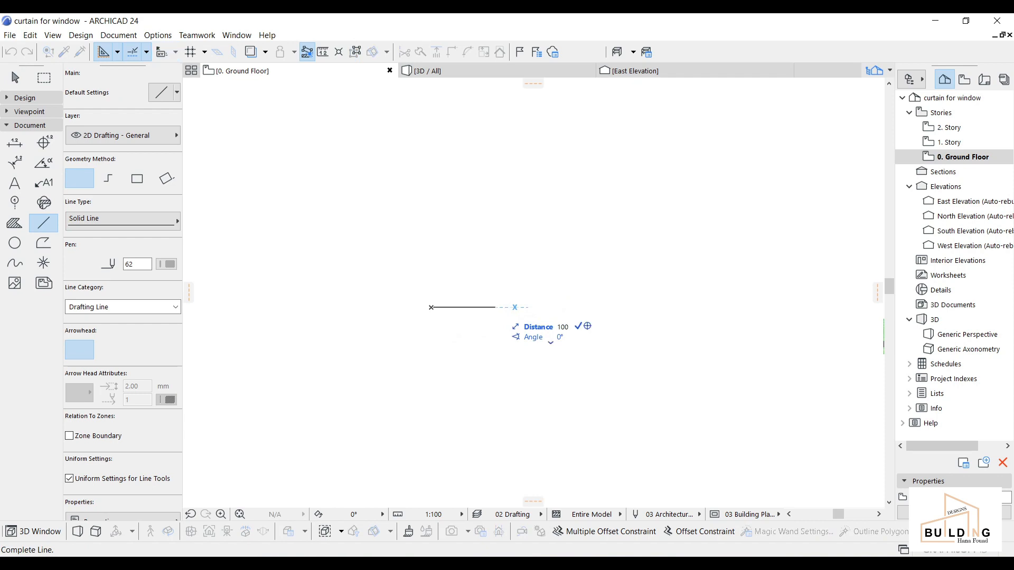
{"action": "type", "text": "00"}
{"action": "key", "text": "Return"}
{"action": "key", "text": "Escape"}
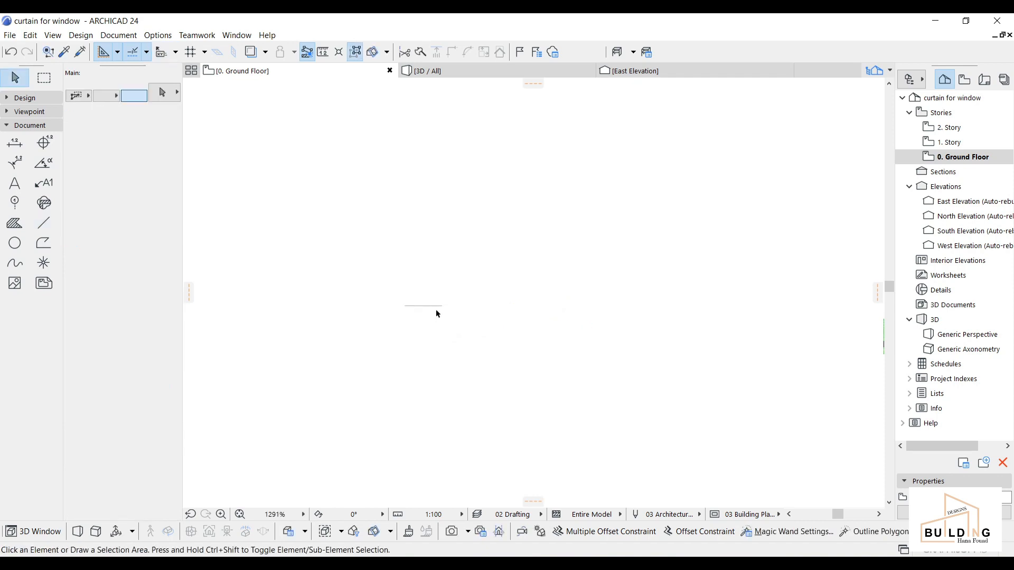
Rotate the horizontal line 60° counterclockwise about its left endpoint.
{"action": "left_click", "coordinate": [441, 307]}
{"action": "key", "text": "ctrl+e"}
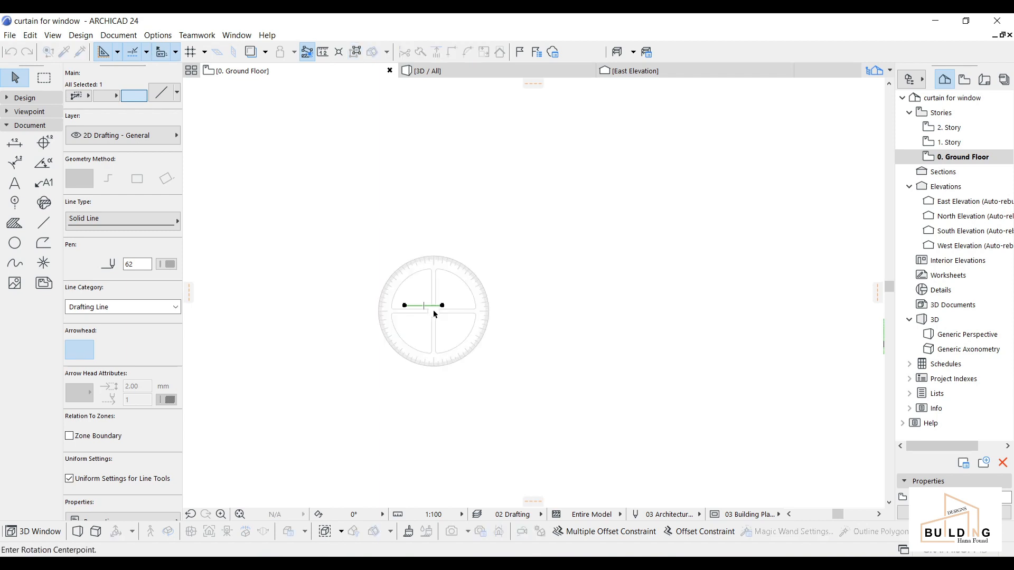
{"action": "left_click", "coordinate": [405, 306]}
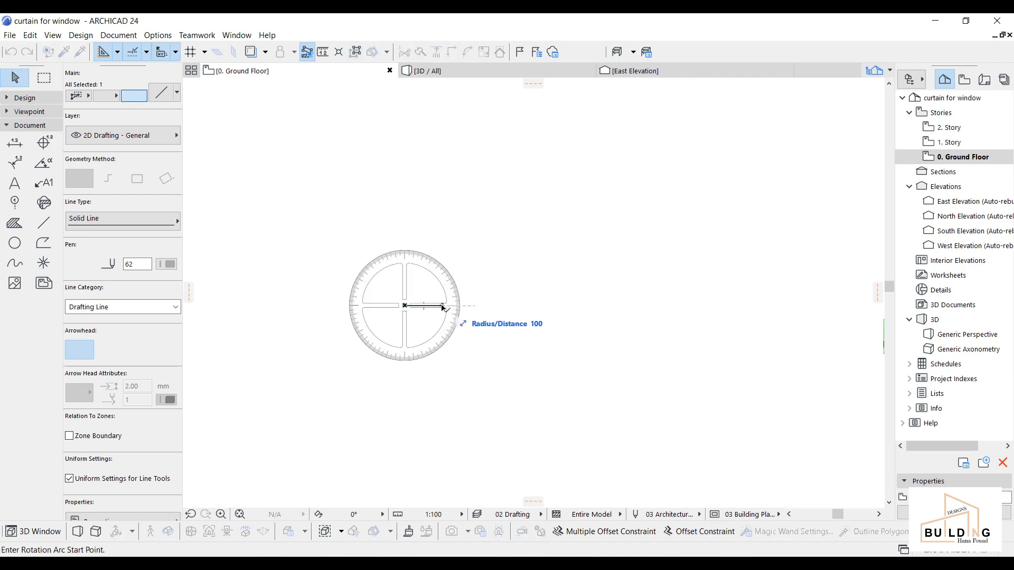
{"action": "left_click", "coordinate": [443, 306]}
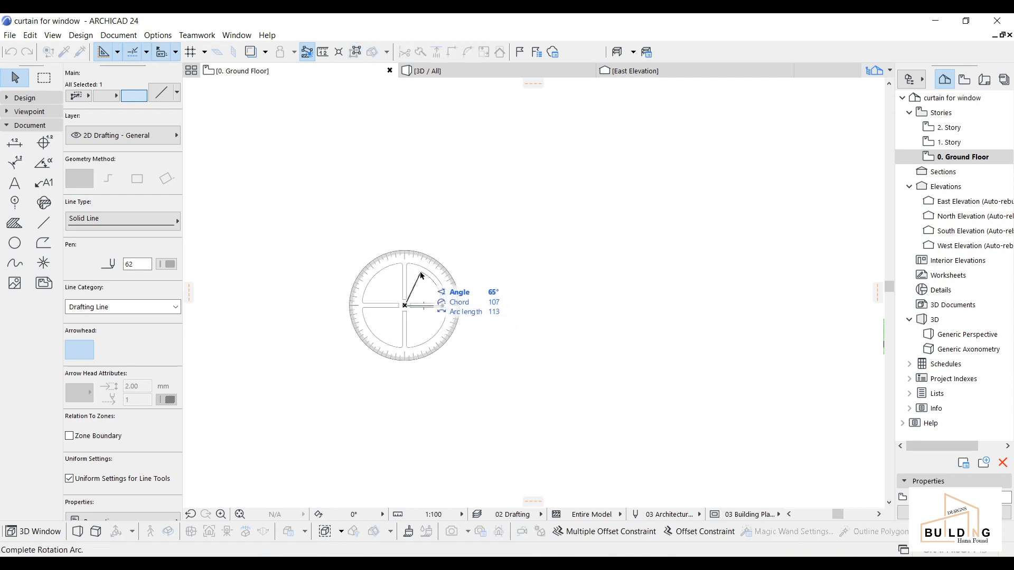
{"action": "type", "text": "60"}
{"action": "key", "text": "Return"}
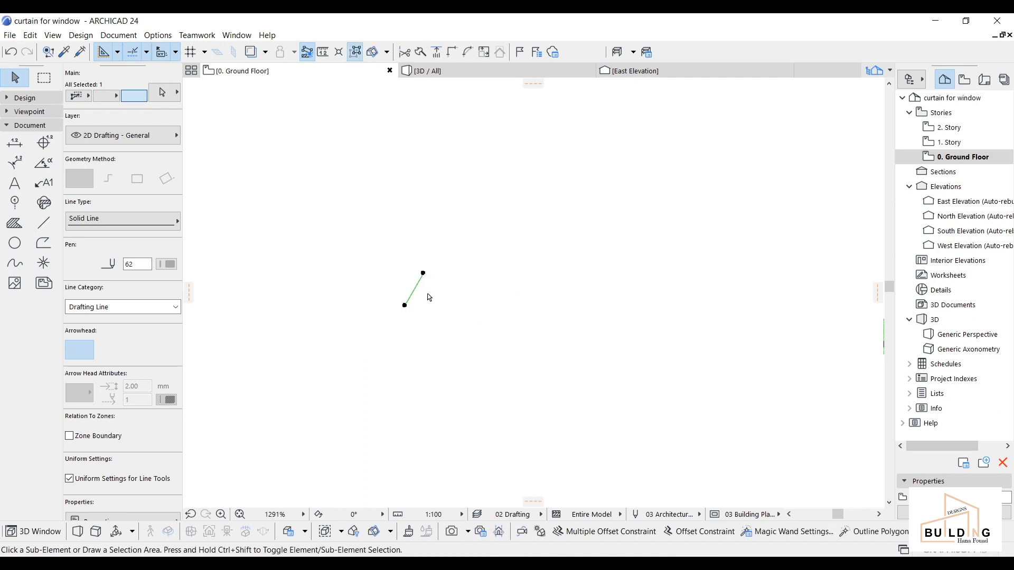
Mirror a copy of the slanted line about a vertical axis through its upper endpoint and group the two lines.
{"action": "key", "text": "ctrl+alt+m"}
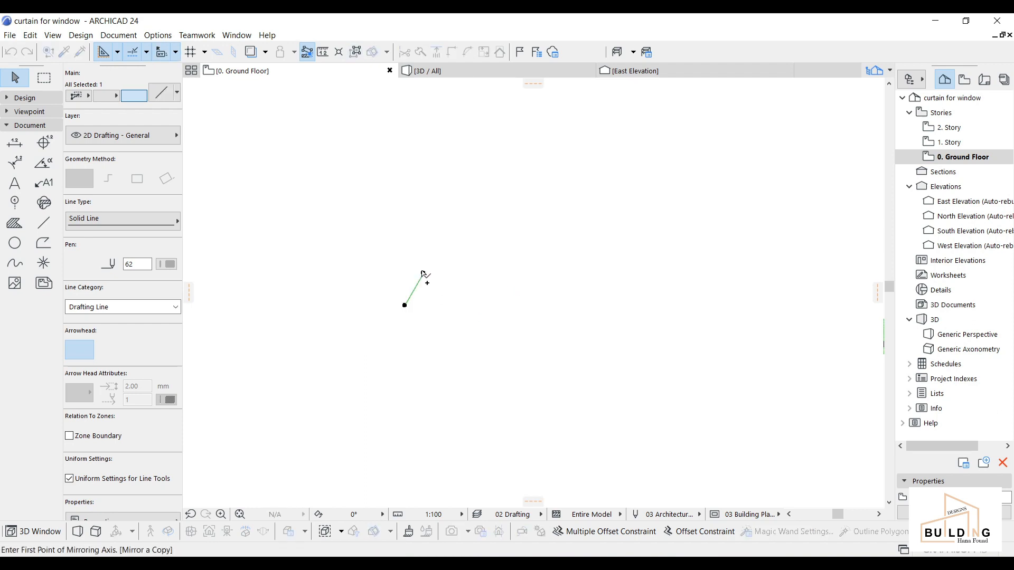
{"action": "left_click", "coordinate": [423, 274]}
{"action": "left_click", "coordinate": [425, 238]}
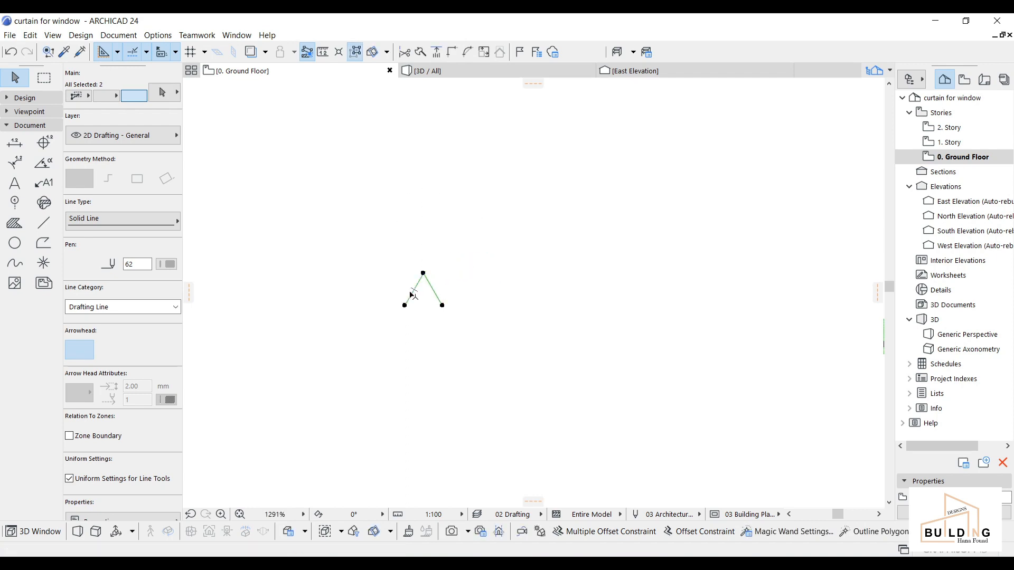
{"action": "left_click", "coordinate": [30, 36]}
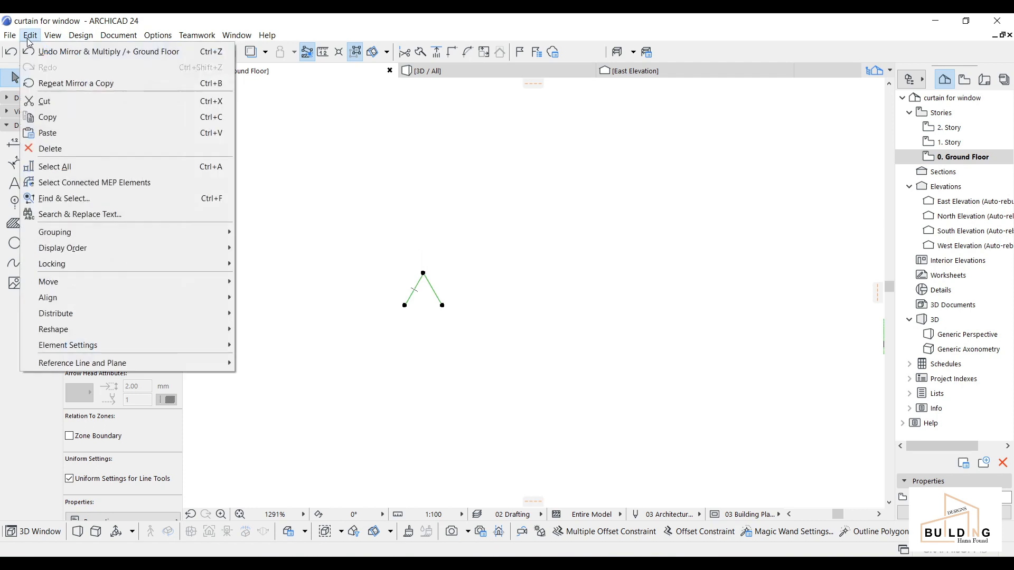
{"action": "mouse_move", "coordinate": [103, 235]}
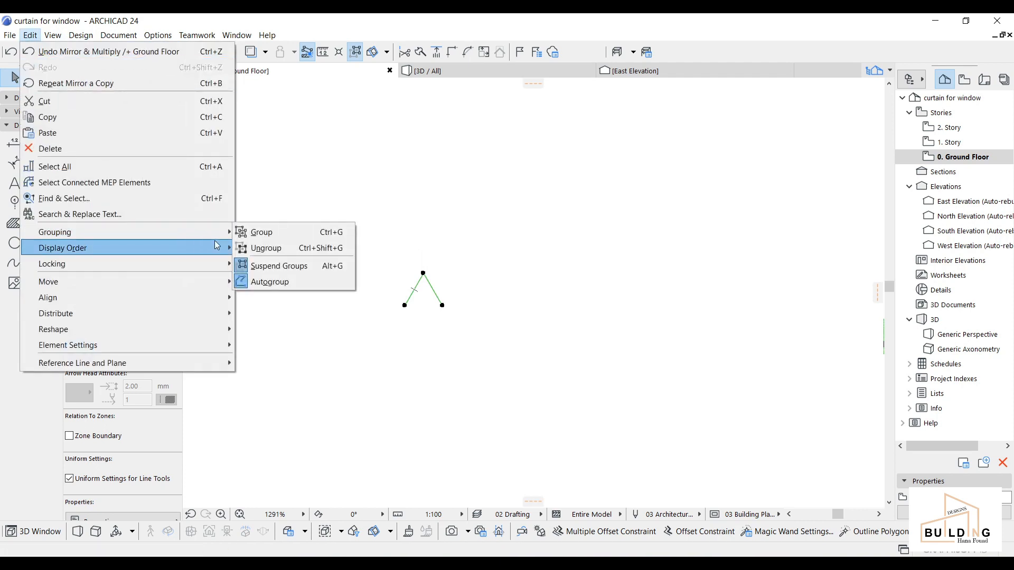
{"action": "left_click", "coordinate": [258, 234]}
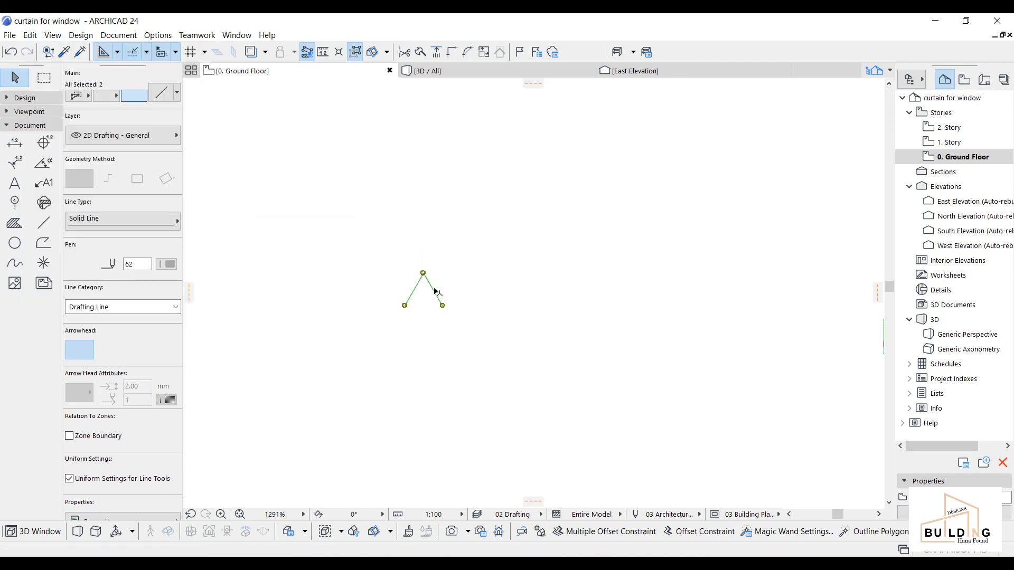
Drag multiple copies of the grouped peak to the right, placing five end to end at 100 spacing to form a zigzag.
{"action": "right_click", "coordinate": [441, 325]}
{"action": "mouse_move", "coordinate": [518, 156]}
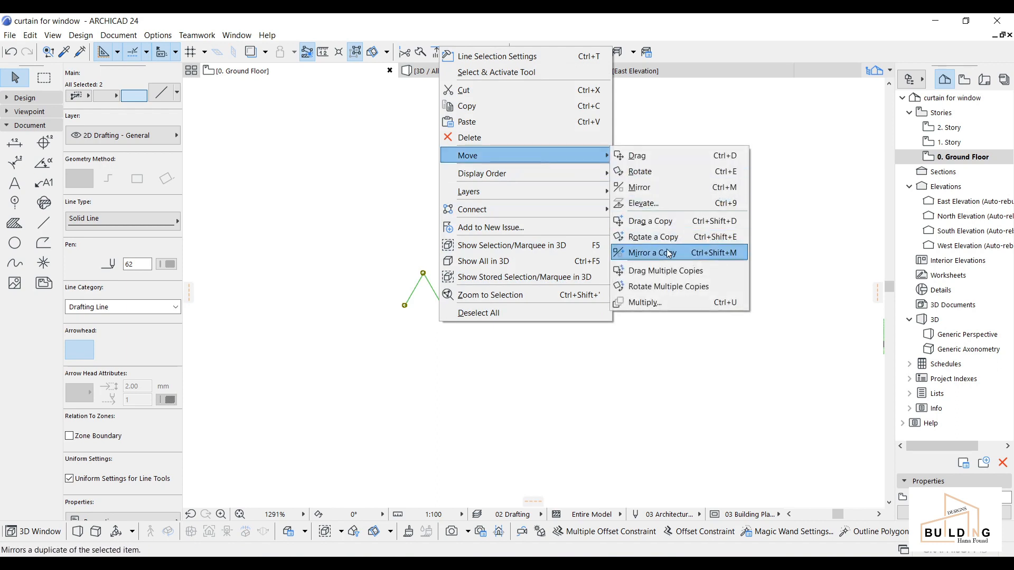
{"action": "left_click", "coordinate": [649, 271]}
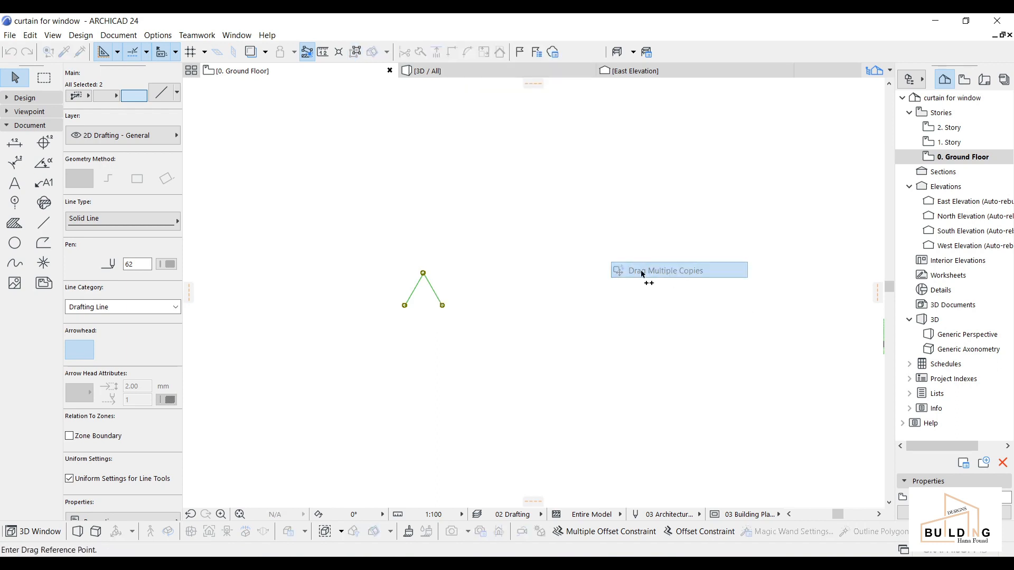
{"action": "left_click", "coordinate": [405, 306]}
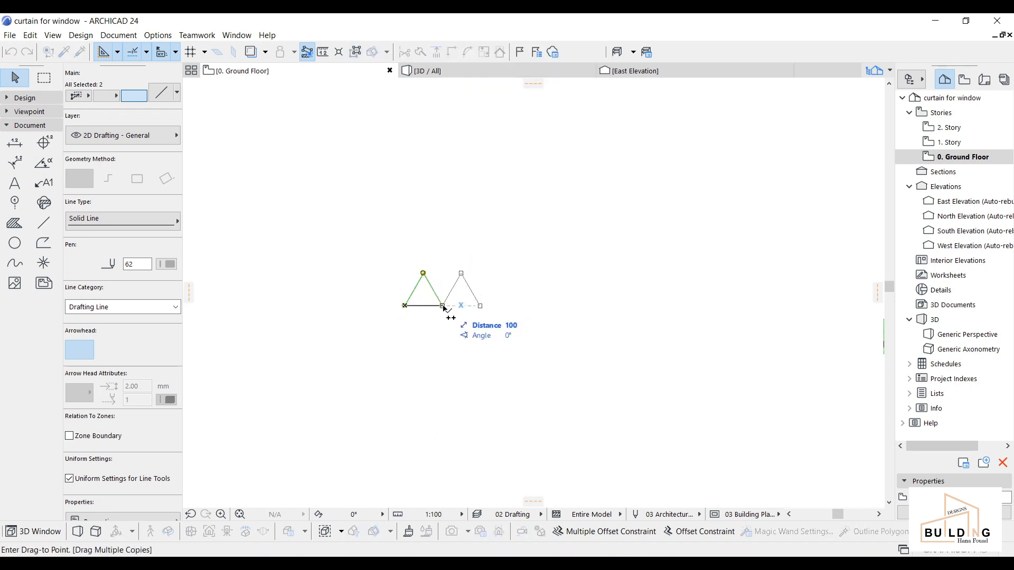
{"action": "left_click", "coordinate": [480, 306]}
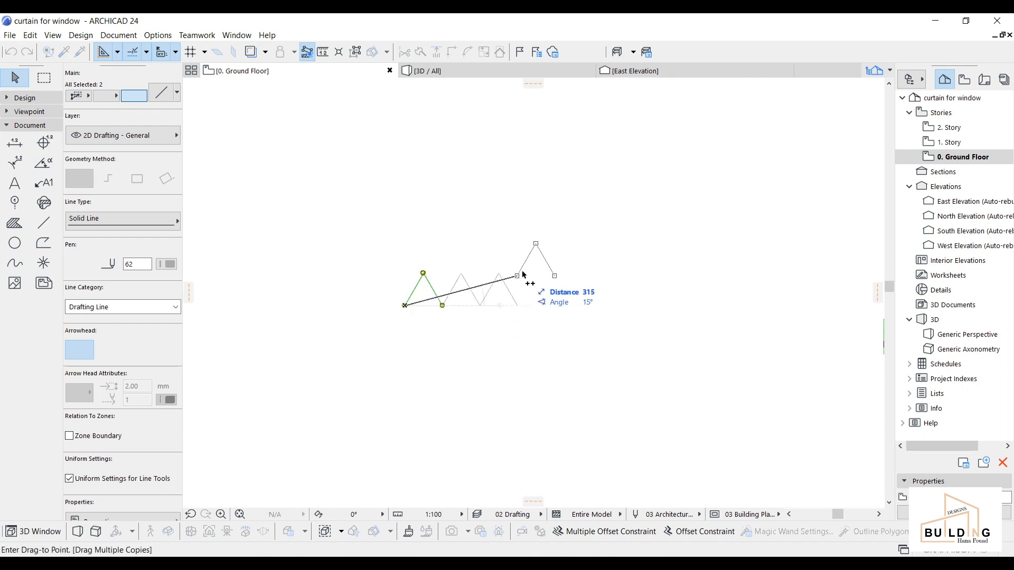
{"action": "left_click", "coordinate": [518, 306]}
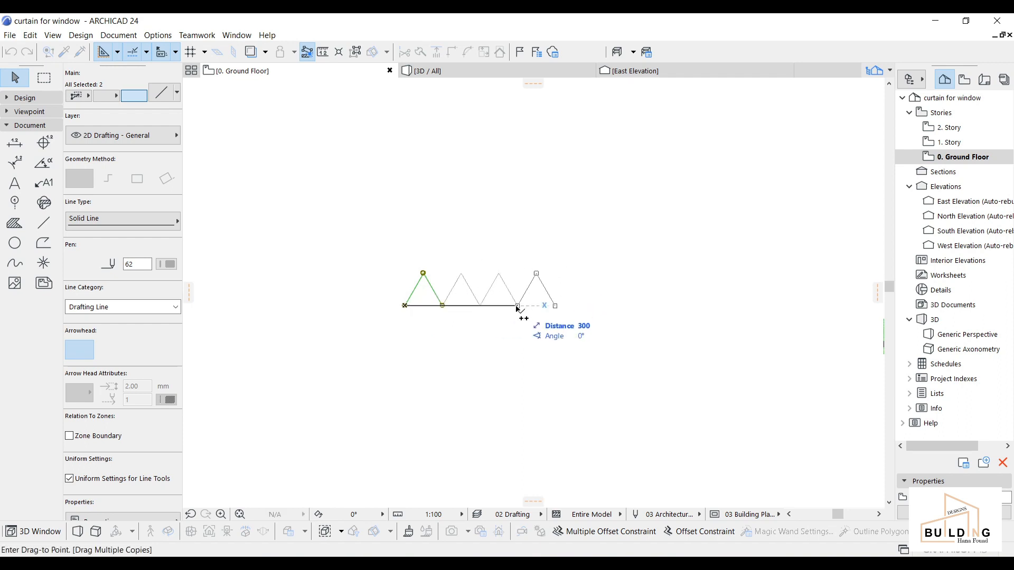
{"action": "left_click", "coordinate": [555, 306]}
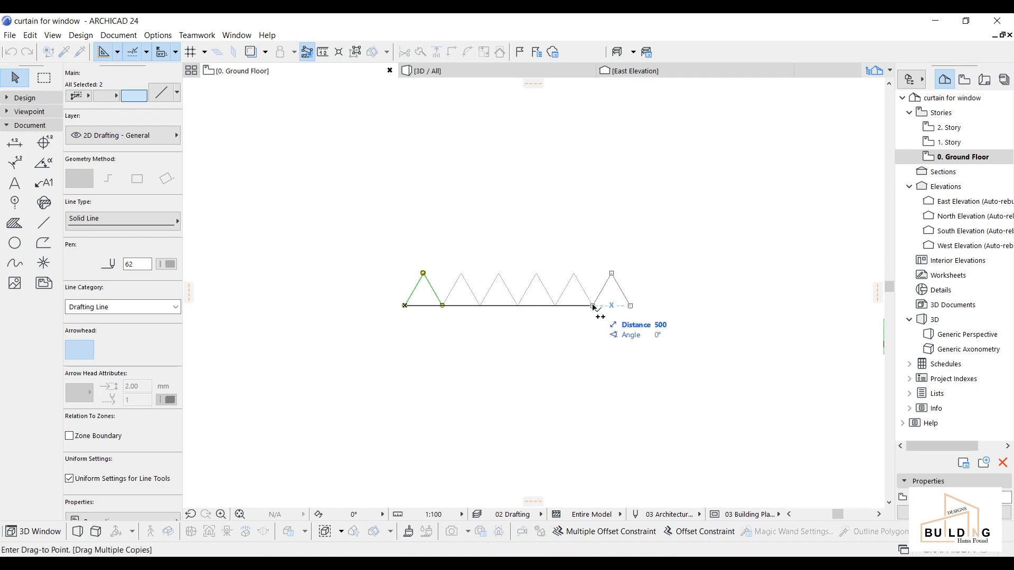
{"action": "double_click", "coordinate": [593, 305]}
{"action": "middle_click_drag", "start_coordinate": [612, 322], "coordinate": [600, 297]}
{"action": "key", "text": "Escape"}
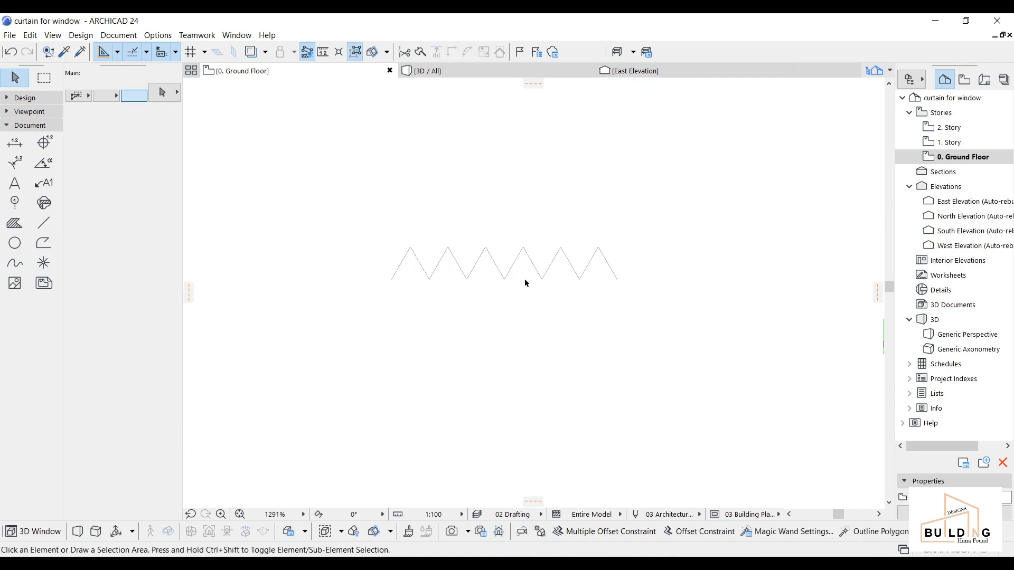
Draw a second horizontal line 100 long below the left end of the zigzag.
{"action": "left_click", "coordinate": [51, 225]}
{"action": "left_click", "coordinate": [385, 325]}
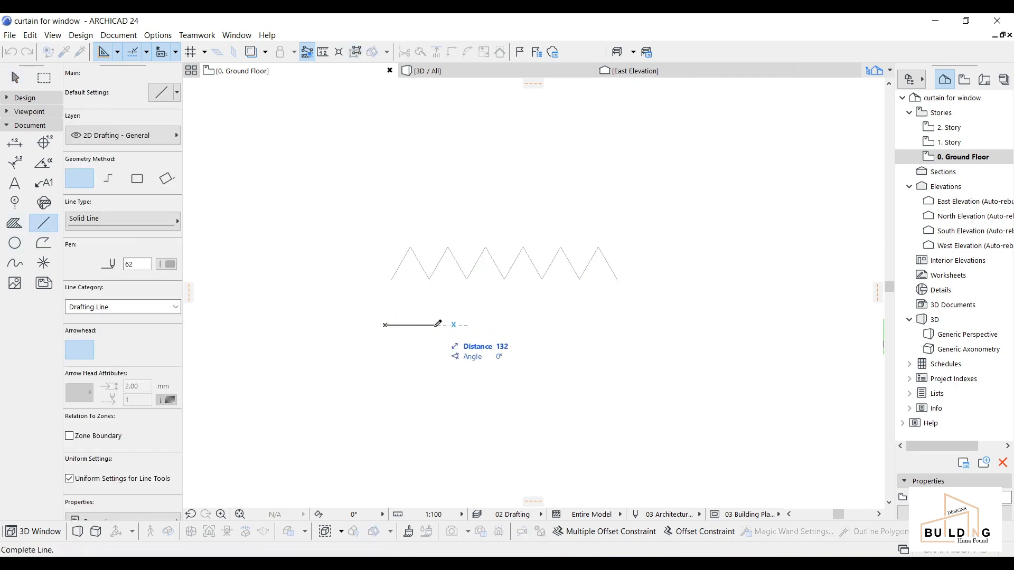
{"action": "type", "text": "100"}
{"action": "key", "text": "Return"}
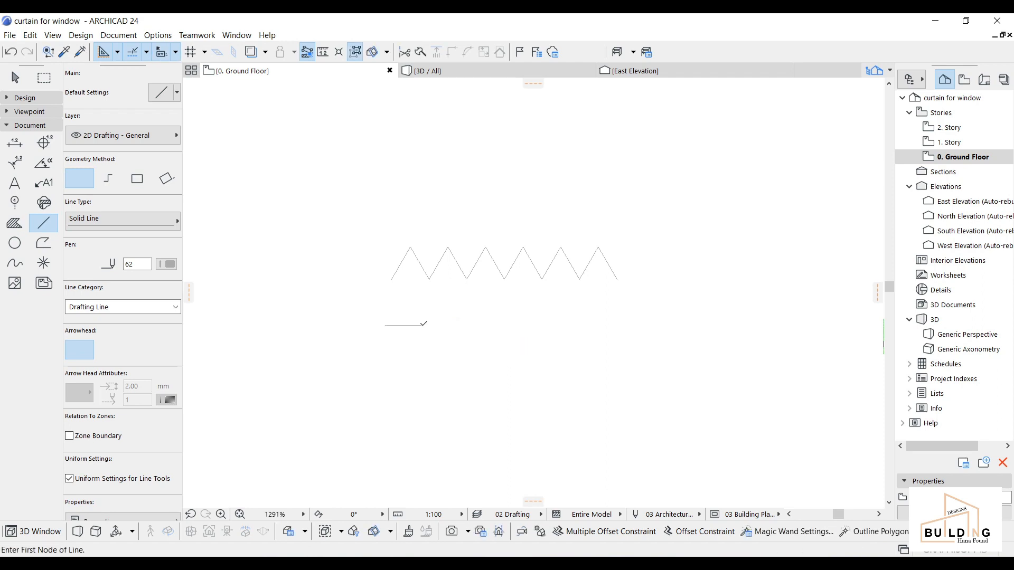
{"action": "scroll", "coordinate": [420, 324], "scroll_direction": "up", "scroll_amount": 2}
{"action": "key", "text": "Escape"}
Rotate the new line below the zigzag 30° counterclockwise about its left endpoint.
{"action": "left_click", "coordinate": [418, 325]}
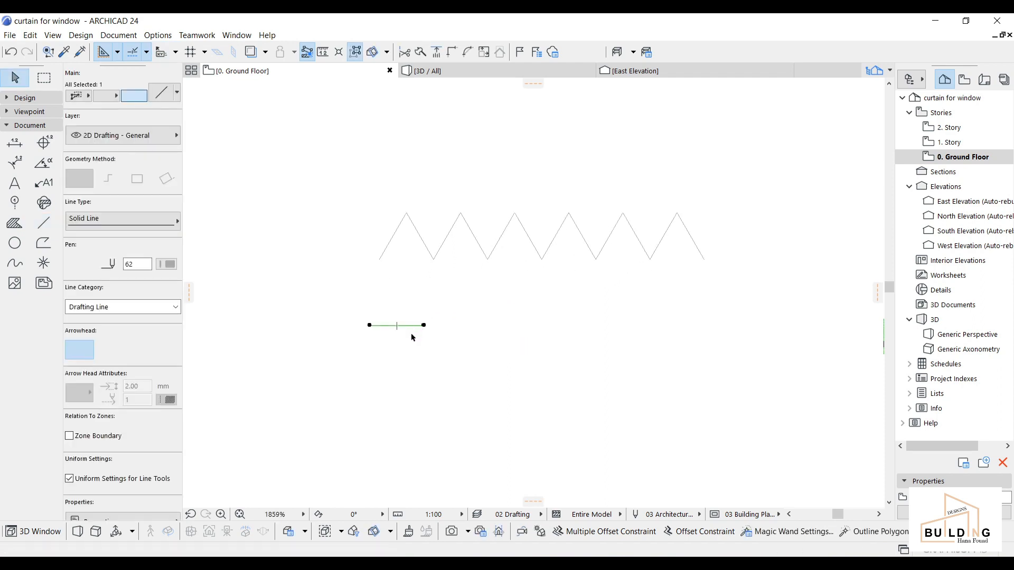
{"action": "key", "text": "ctrl+e"}
{"action": "left_click", "coordinate": [369, 325]}
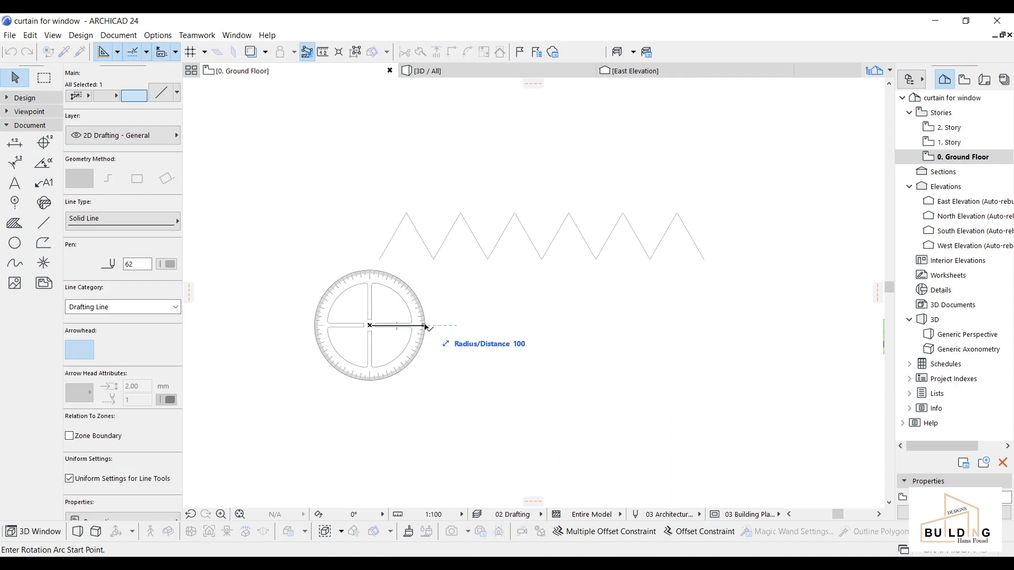
{"action": "left_click", "coordinate": [424, 325]}
{"action": "type", "text": "30"}
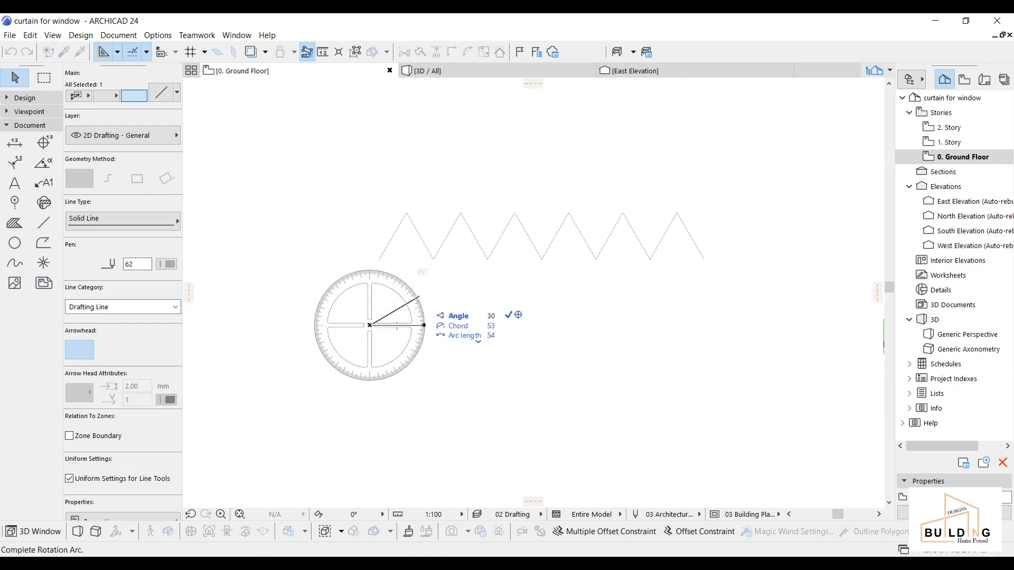
{"action": "key", "text": "Return"}
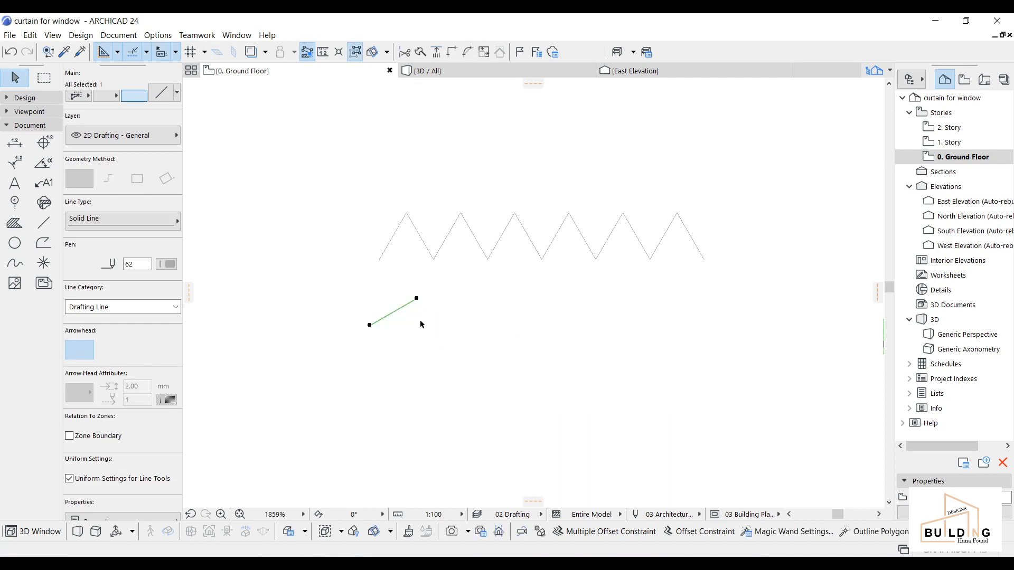
Mirror a copy of the 30° line about a vertical axis through its upper endpoint and group both lines.
{"action": "key", "text": "ctrl+alt+m"}
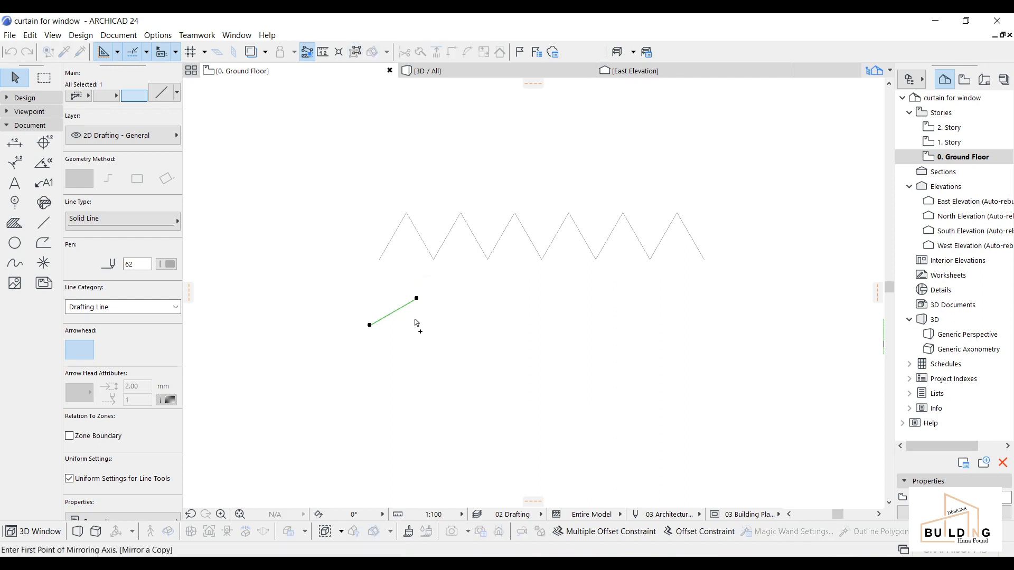
{"action": "left_click", "coordinate": [417, 298]}
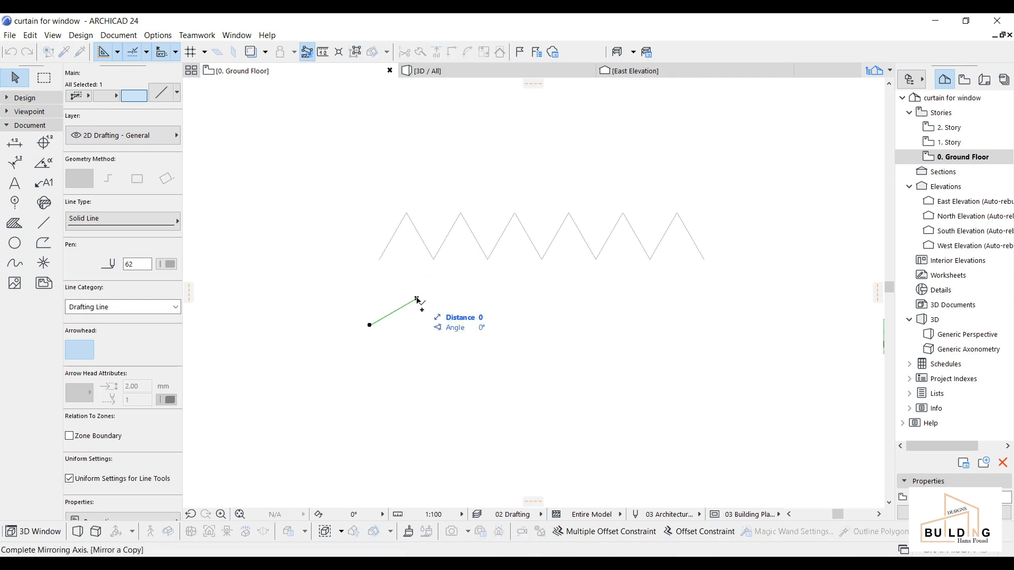
{"action": "left_click", "coordinate": [420, 277]}
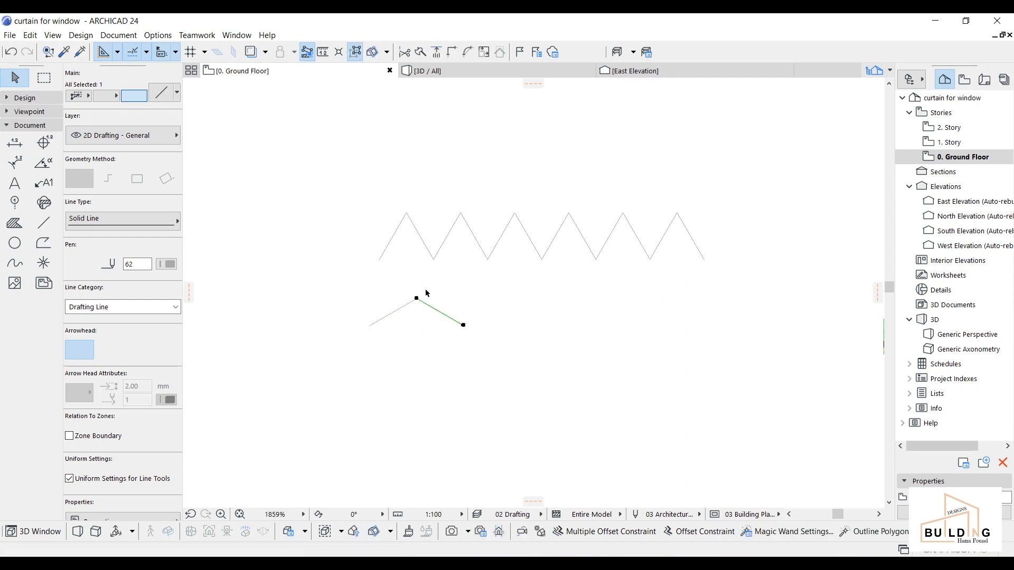
{"action": "left_click", "coordinate": [403, 309], "text": "shift"}
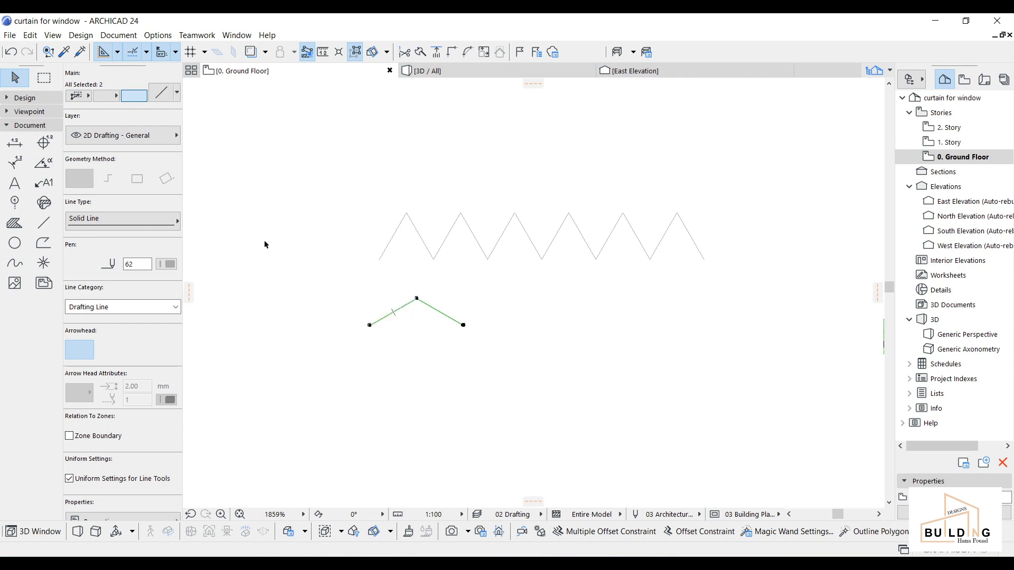
{"action": "left_click", "coordinate": [29, 35]}
{"action": "mouse_move", "coordinate": [231, 236]}
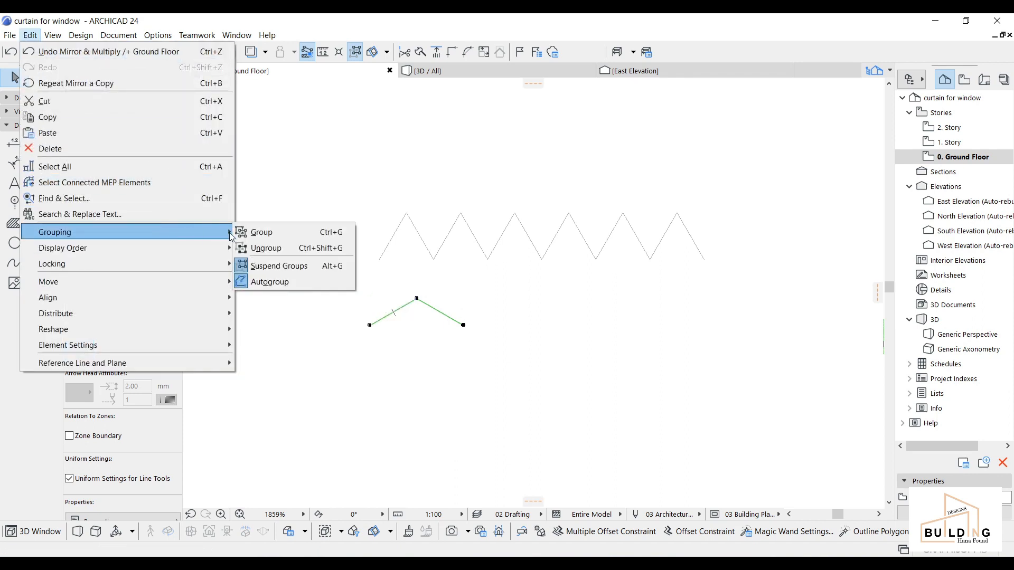
{"action": "left_click", "coordinate": [262, 232]}
Drag multiple copies of the grouped 30° peak to the right, placing five end to end to form a second zigzag.
{"action": "right_click", "coordinate": [435, 339]}
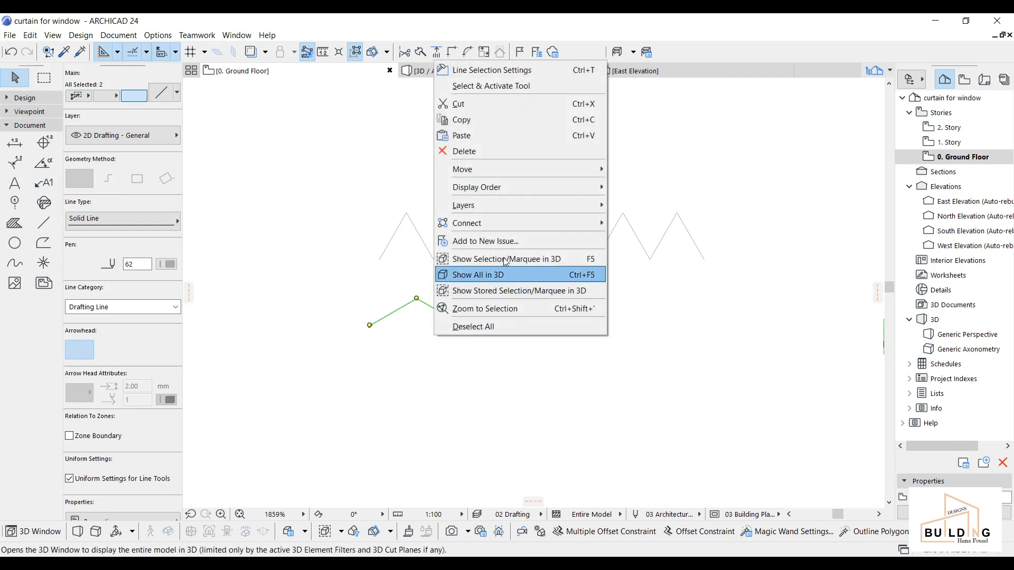
{"action": "mouse_move", "coordinate": [518, 167]}
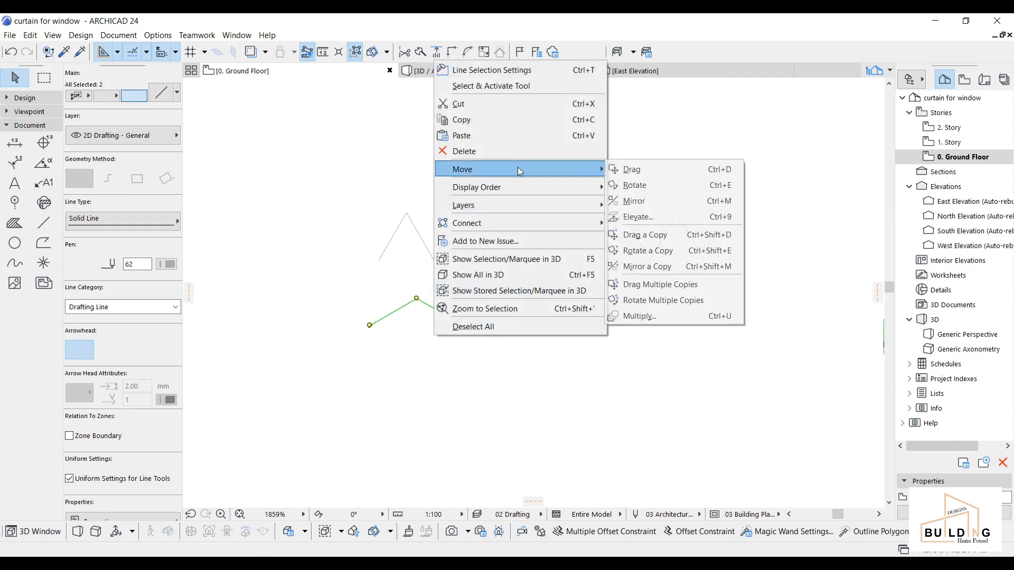
{"action": "left_click", "coordinate": [685, 284]}
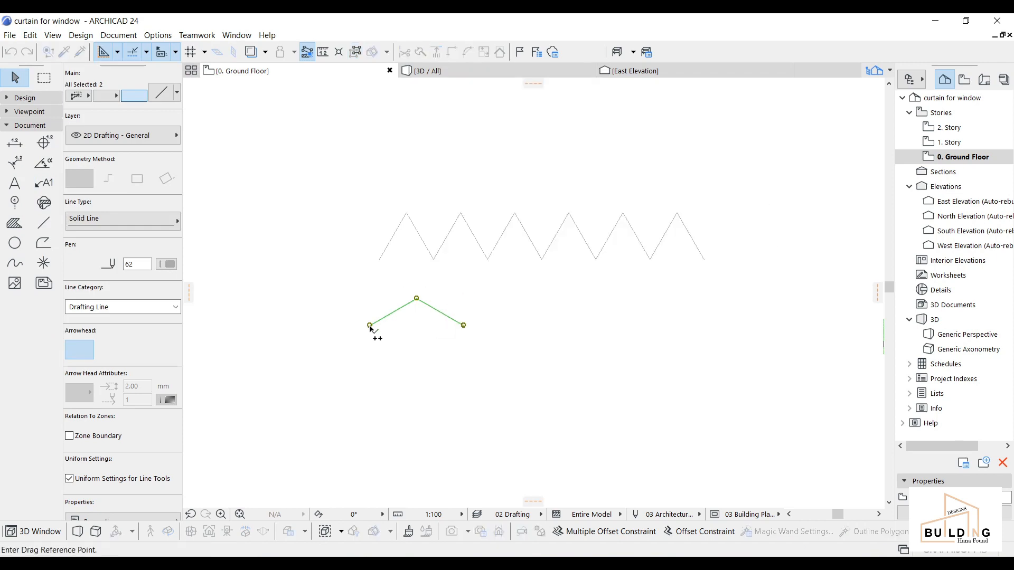
{"action": "left_click", "coordinate": [370, 325]}
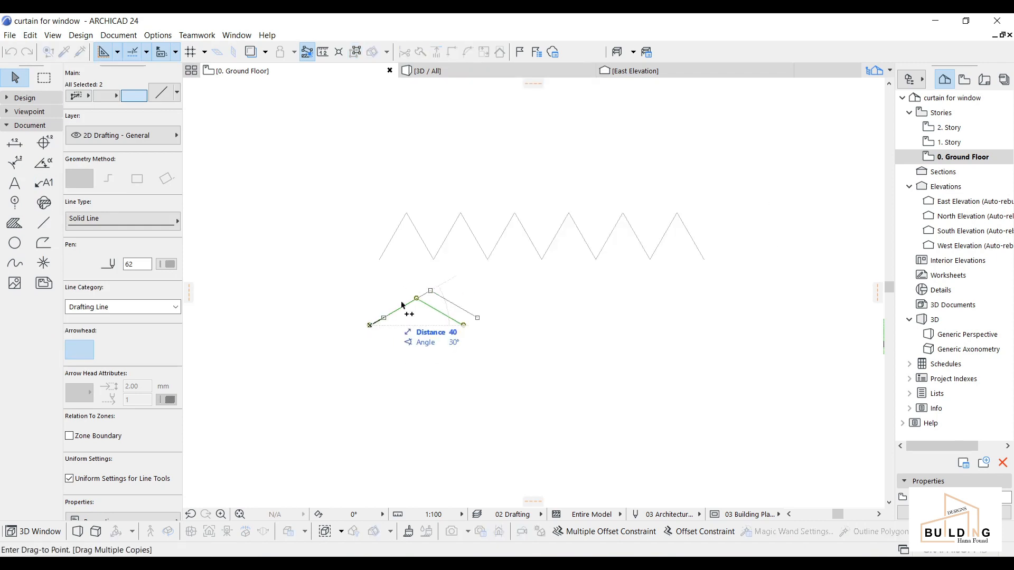
{"action": "left_click", "coordinate": [463, 325]}
{"action": "left_click", "coordinate": [557, 325]}
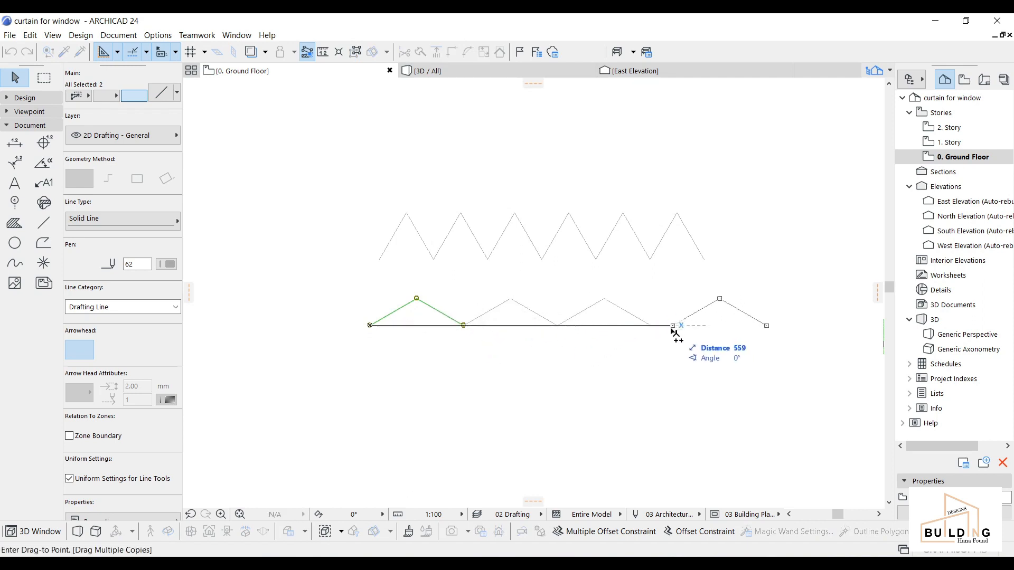
{"action": "left_click", "coordinate": [651, 326]}
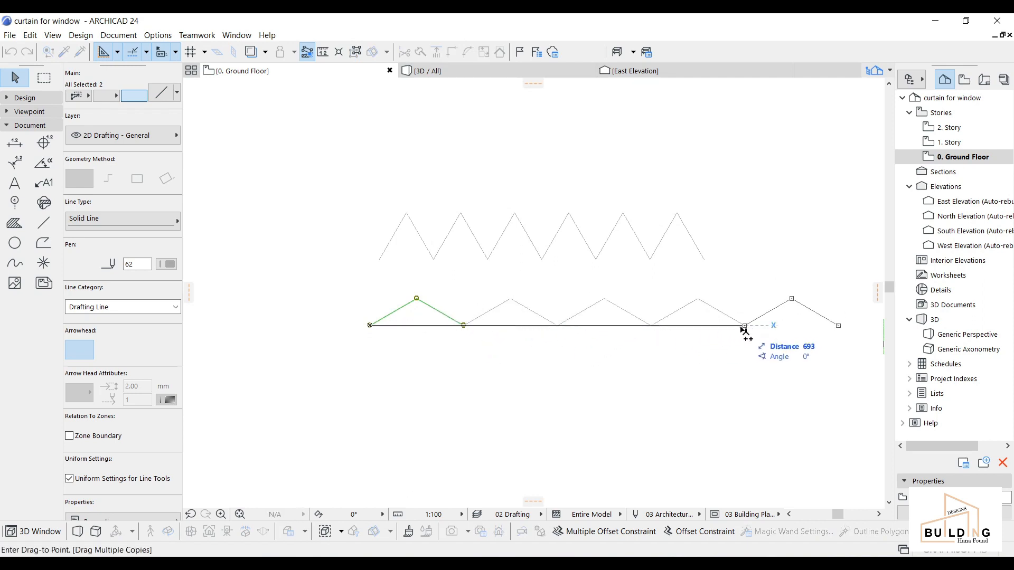
{"action": "left_click", "coordinate": [745, 325]}
{"action": "middle_click_drag", "start_coordinate": [776, 325], "coordinate": [553, 311]}
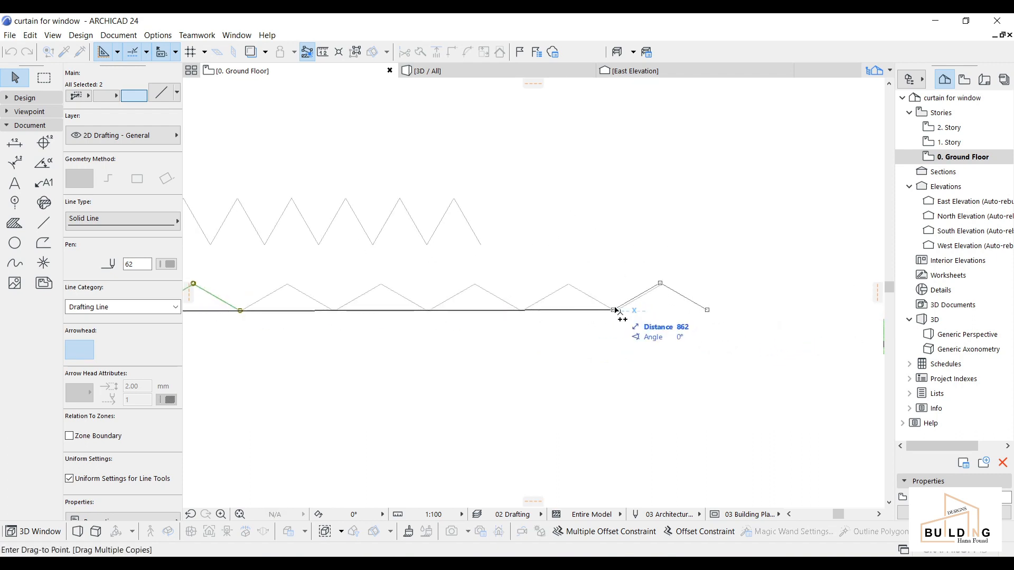
{"action": "double_click", "coordinate": [615, 311]}
{"action": "scroll", "coordinate": [549, 364], "scroll_direction": "down", "scroll_amount": 2}
{"action": "middle_click_drag", "start_coordinate": [550, 364], "coordinate": [601, 341]}
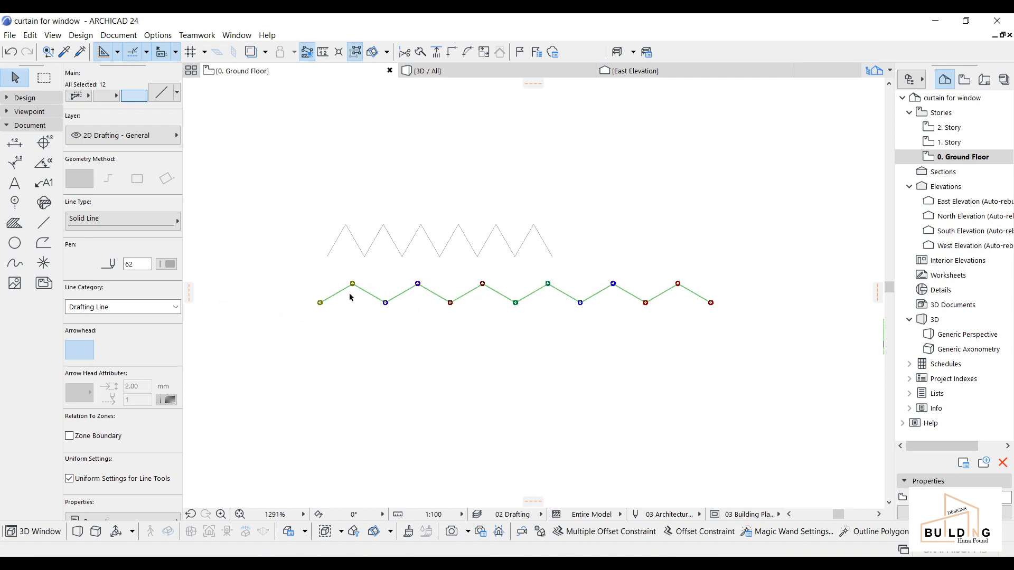
{"action": "key", "text": "Escape"}
Copy the upper 60° zigzag so that its left end sits on the left end of the 30° zigzag.
{"action": "middle_click_drag", "start_coordinate": [413, 378], "coordinate": [424, 327]}
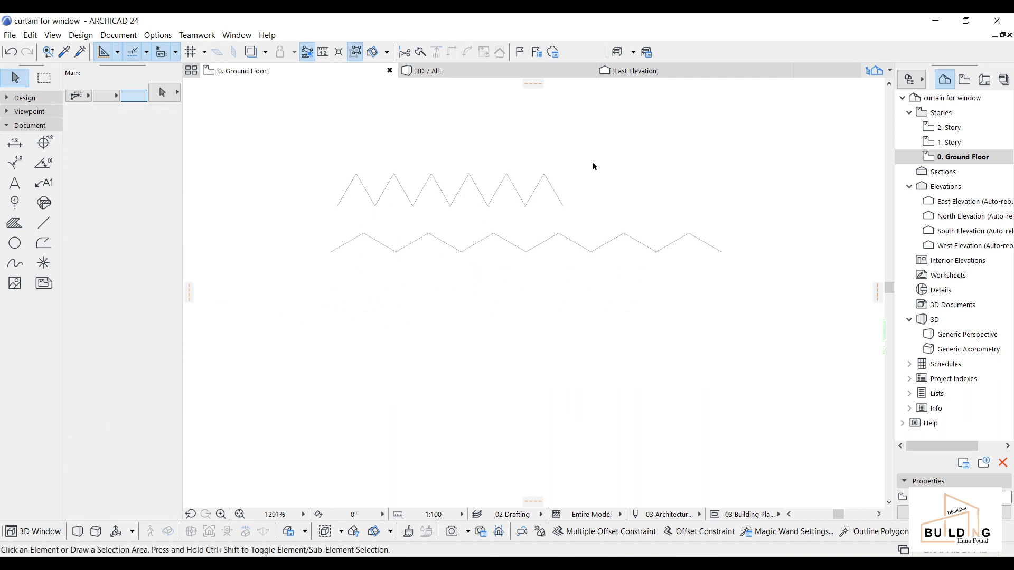
{"action": "left_click_drag", "start_coordinate": [593, 164], "coordinate": [301, 214]}
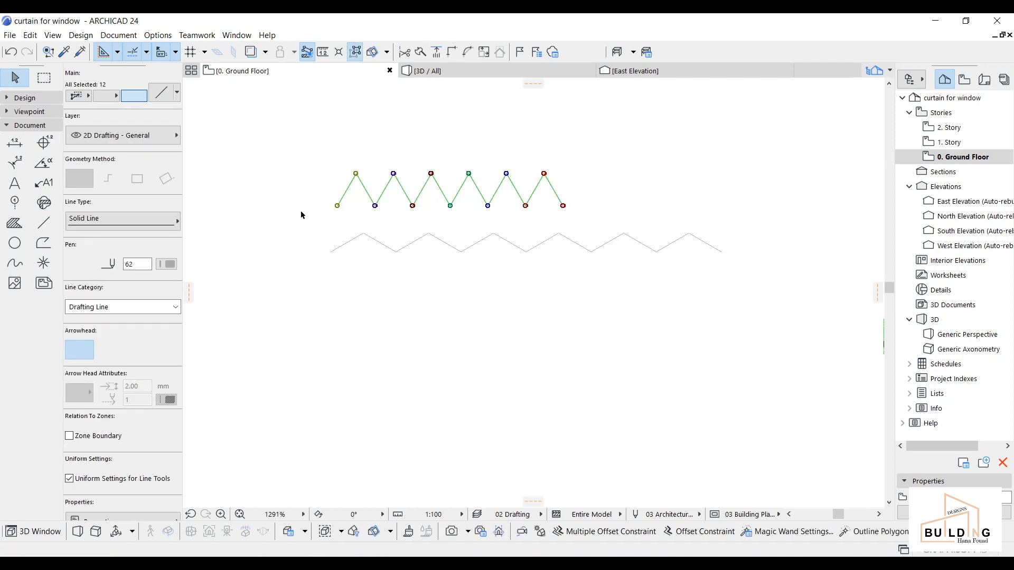
{"action": "key", "text": "ctrl+shift+d"}
{"action": "left_click", "coordinate": [338, 206]}
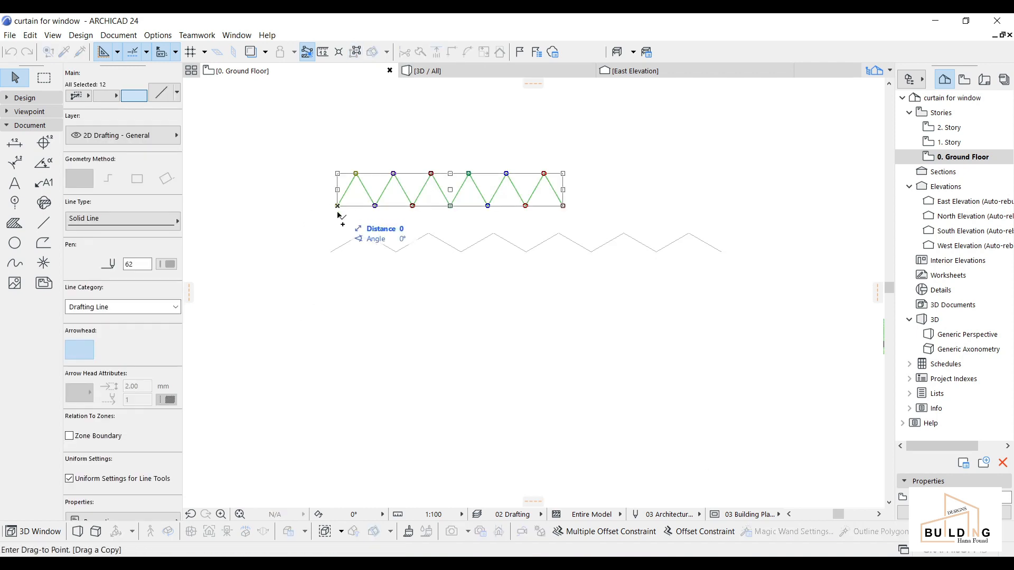
{"action": "left_click", "coordinate": [330, 252]}
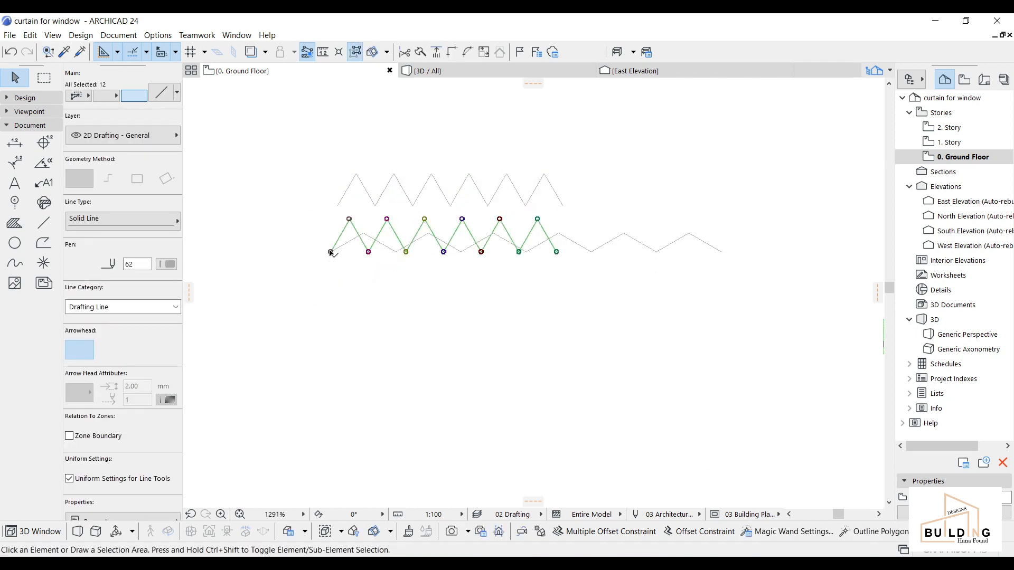
{"action": "key", "text": "Escape"}
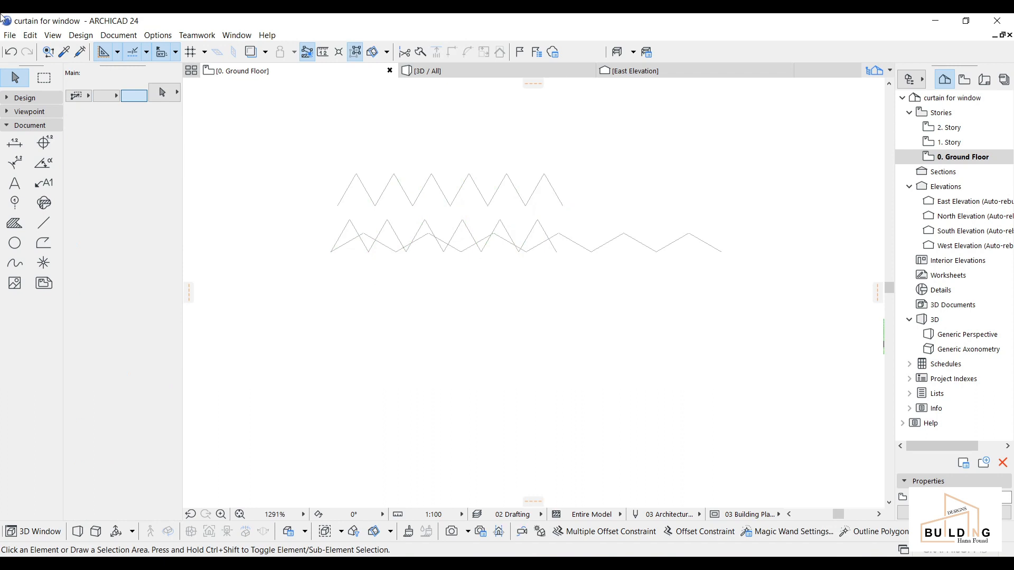
Start a ruled shell and trace its first profile through every vertex of the upper 60° zigzag, from left end to right end.
{"action": "left_click", "coordinate": [4, 127]}
{"action": "left_click", "coordinate": [15, 98]}
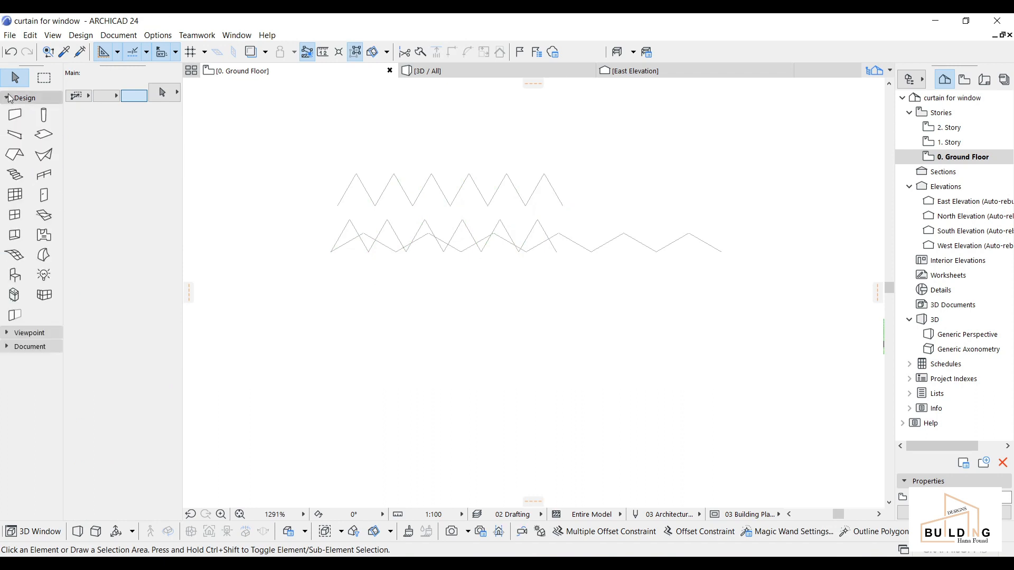
{"action": "left_click", "coordinate": [44, 155]}
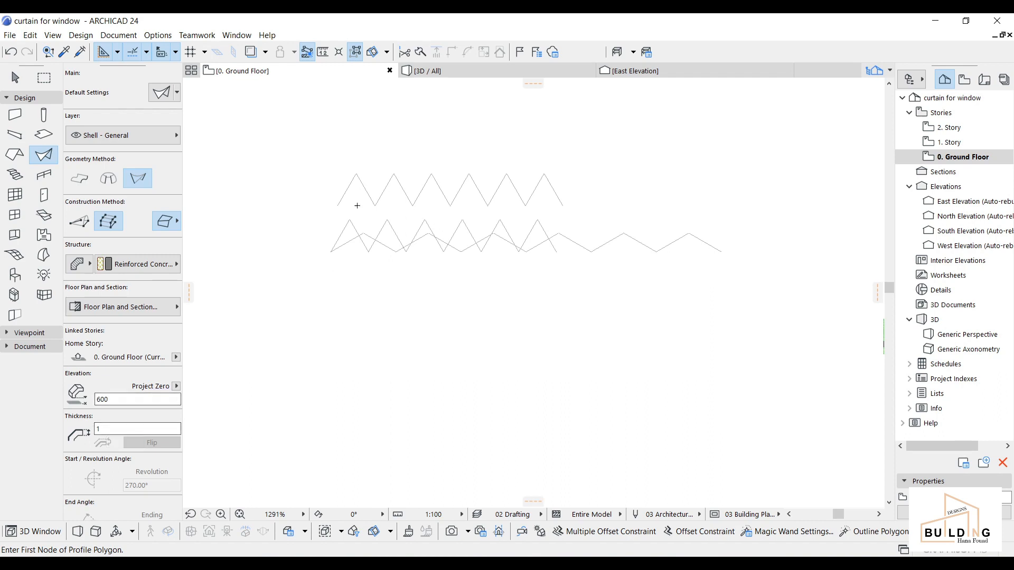
{"action": "scroll", "coordinate": [345, 199], "scroll_direction": "up", "scroll_amount": 2}
{"action": "scroll", "coordinate": [322, 245], "scroll_direction": "up", "scroll_amount": 3}
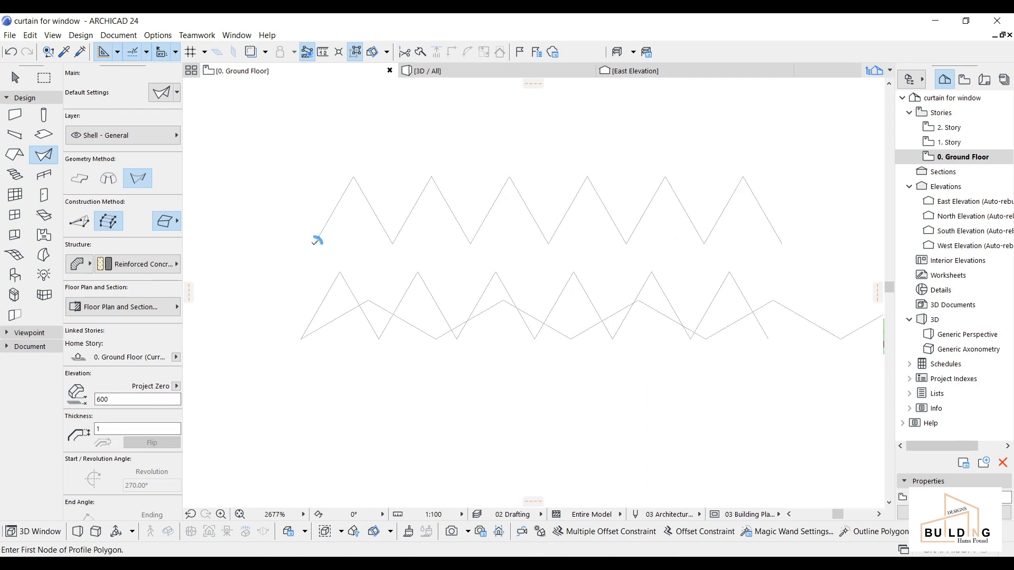
{"action": "left_click", "coordinate": [314, 244]}
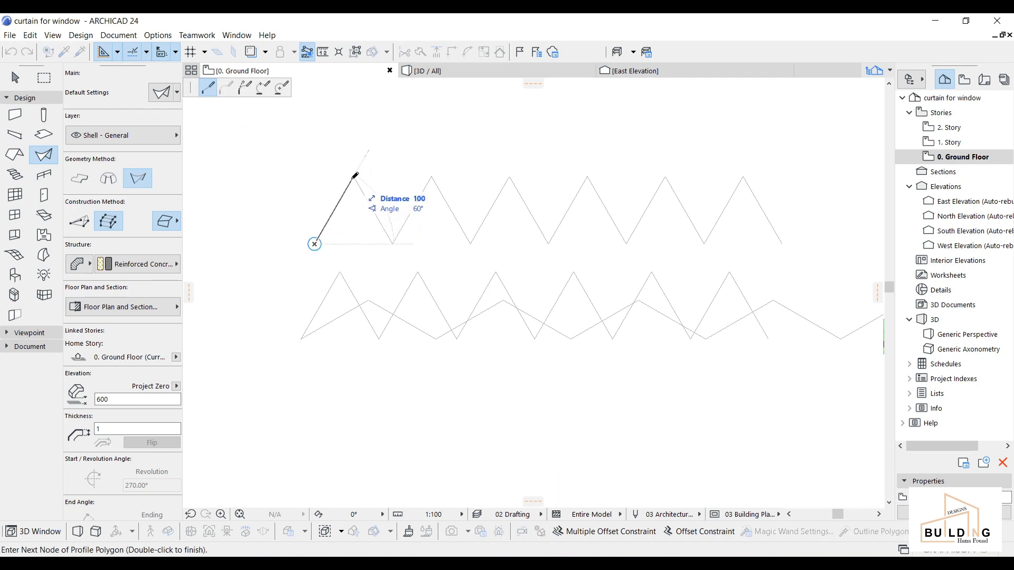
{"action": "left_click", "coordinate": [353, 178]}
{"action": "left_click", "coordinate": [392, 244]}
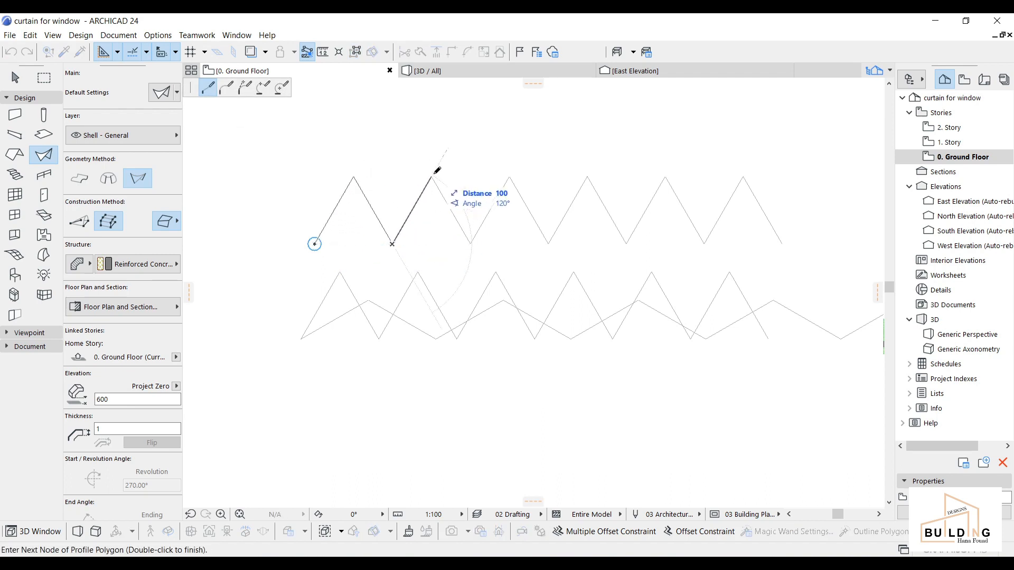
{"action": "left_click", "coordinate": [431, 178]}
{"action": "left_click", "coordinate": [470, 244]}
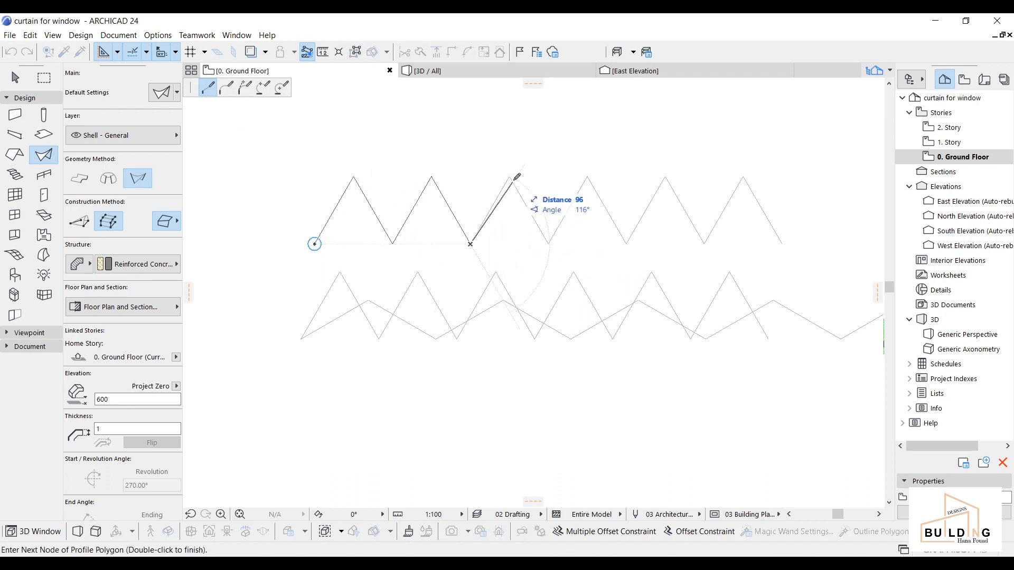
{"action": "left_click", "coordinate": [509, 177]}
{"action": "left_click", "coordinate": [548, 244]}
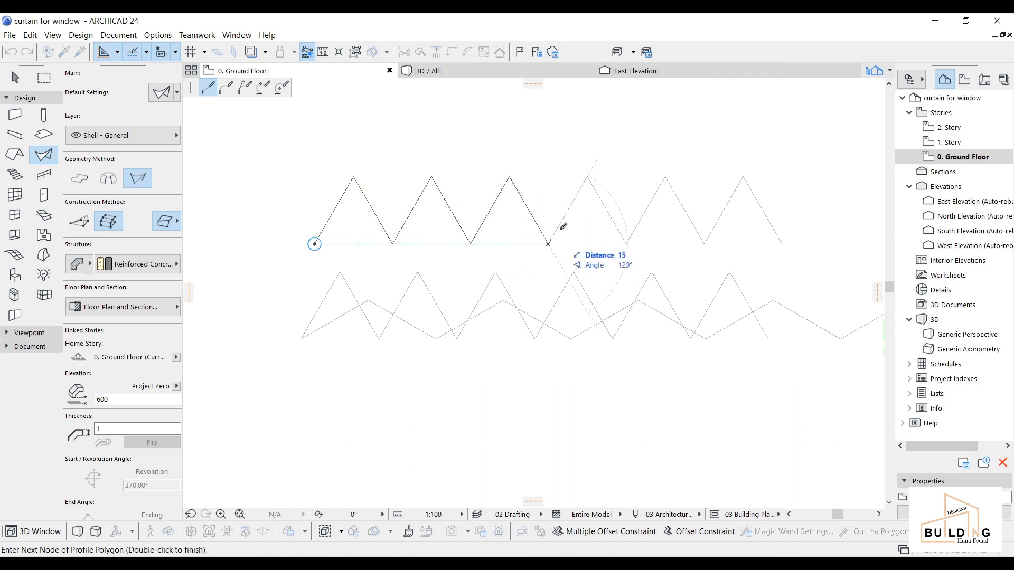
{"action": "left_click", "coordinate": [587, 177]}
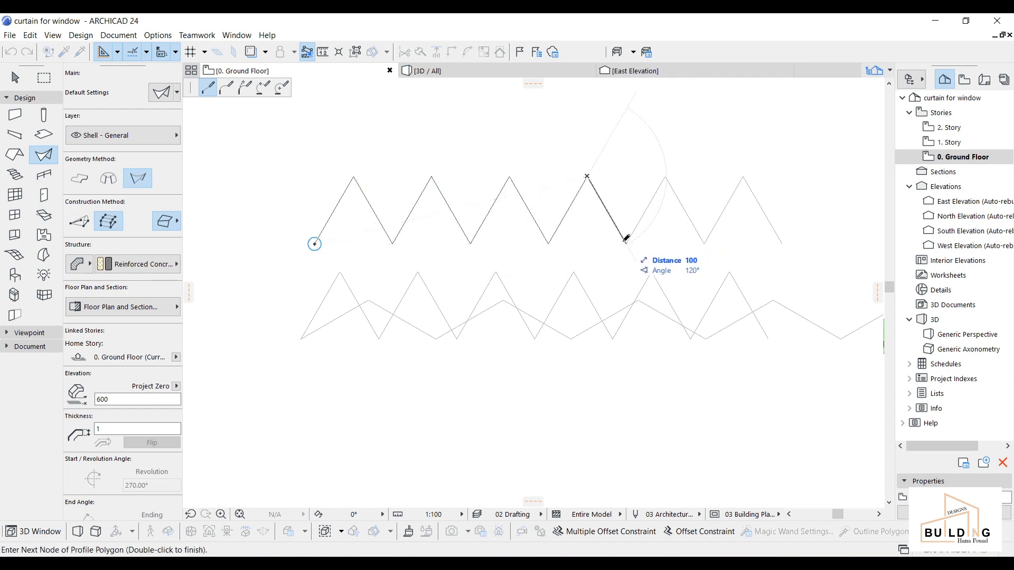
{"action": "left_click", "coordinate": [626, 244]}
{"action": "left_click", "coordinate": [665, 177]}
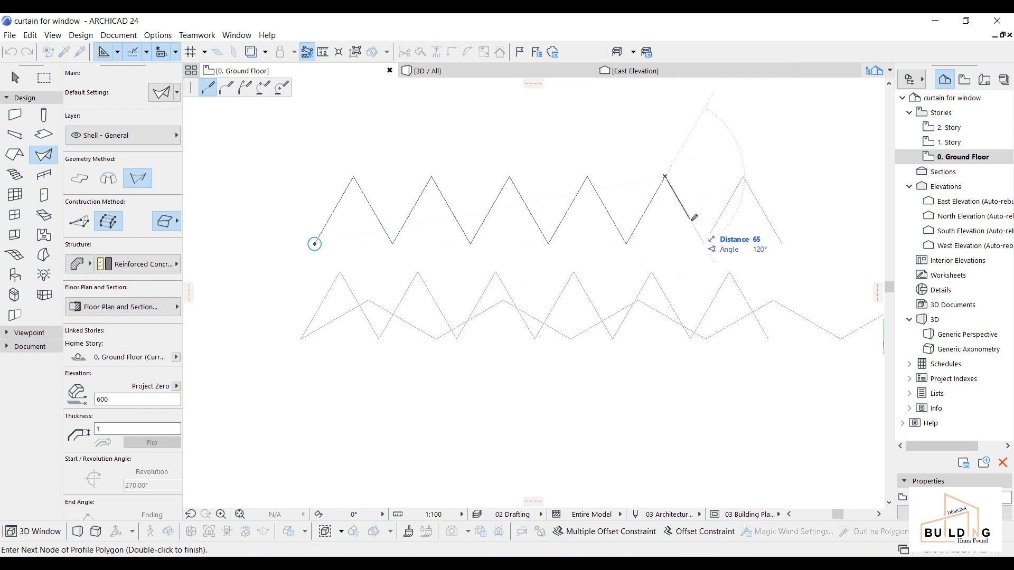
{"action": "left_click", "coordinate": [703, 244]}
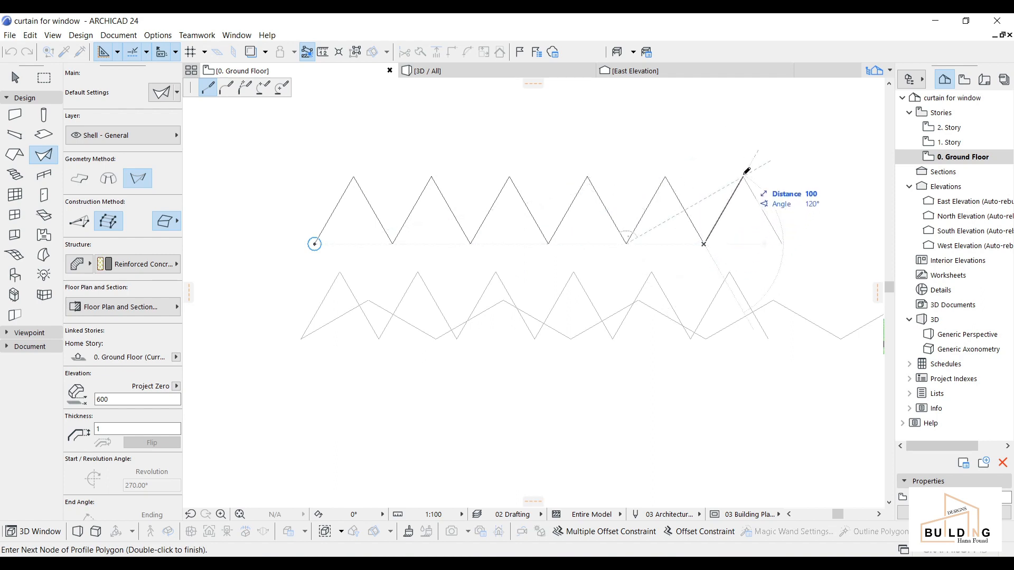
{"action": "left_click", "coordinate": [743, 176]}
{"action": "left_click", "coordinate": [782, 243]}
Finish the shell's first profile and set the distance between the profile planes to 600.
{"action": "right_click", "coordinate": [793, 233]}
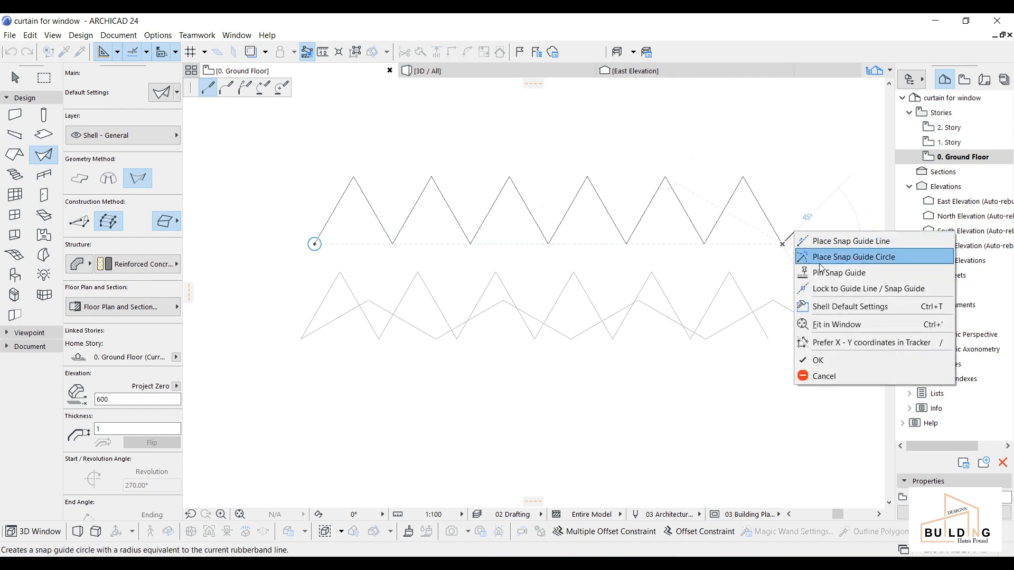
{"action": "left_click", "coordinate": [834, 359]}
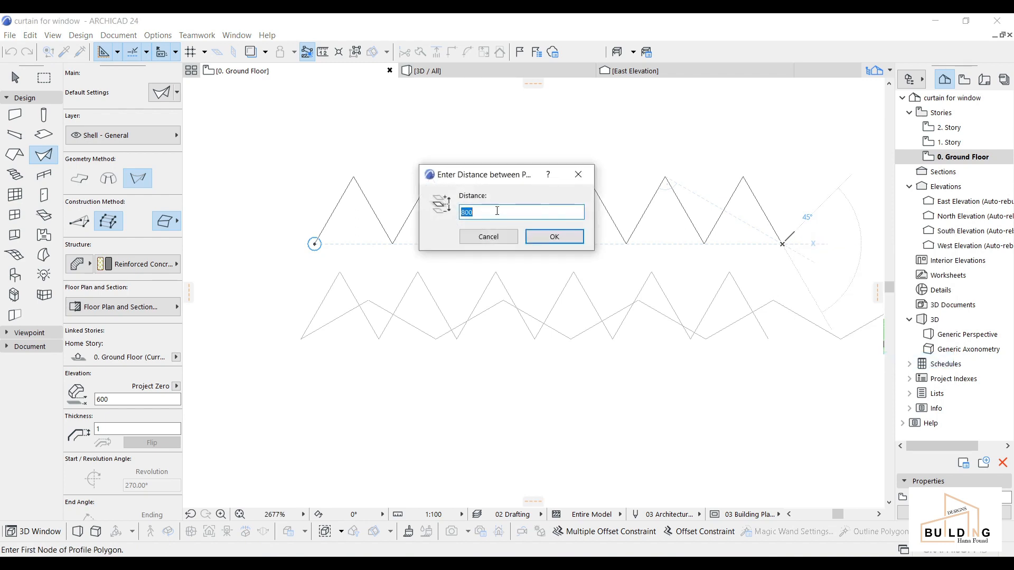
{"action": "left_click", "coordinate": [465, 212]}
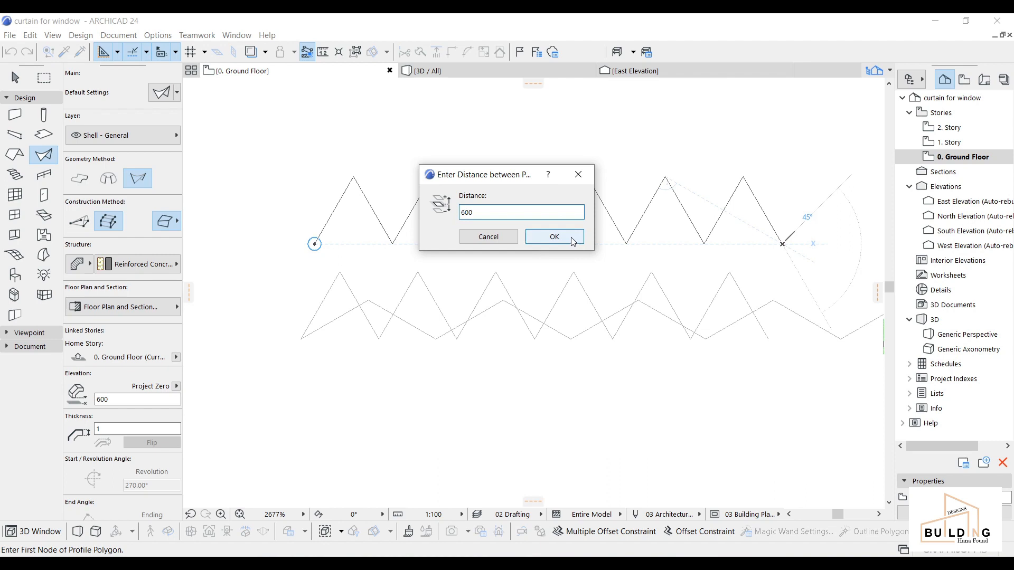
{"action": "left_click", "coordinate": [554, 237]}
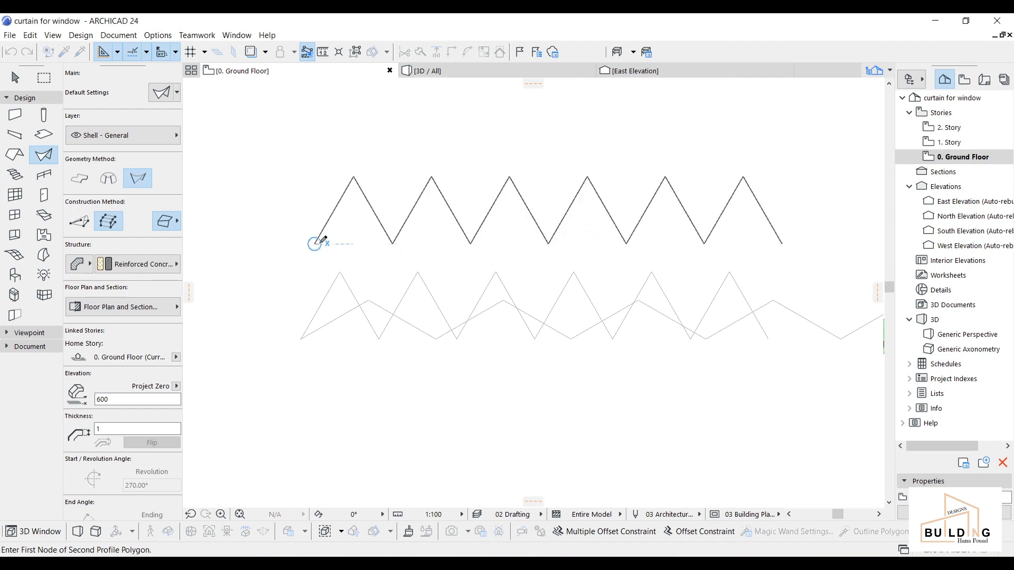
Trace the shell's second profile through every vertex of the same upper 60° zigzag, from left end to right end, and finish the shell.
{"action": "left_click", "coordinate": [314, 243]}
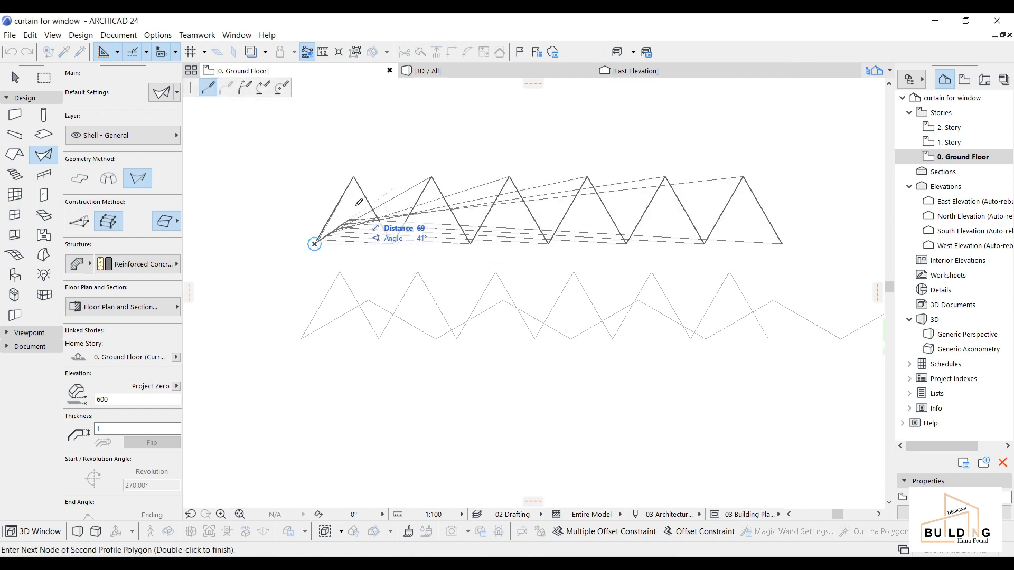
{"action": "left_click", "coordinate": [391, 243]}
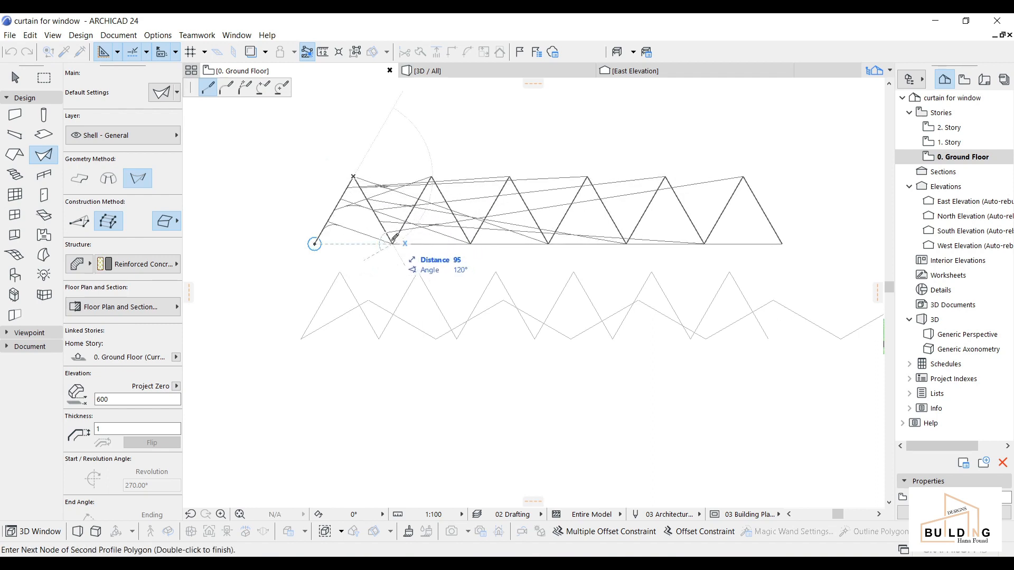
{"action": "left_click", "coordinate": [431, 177]}
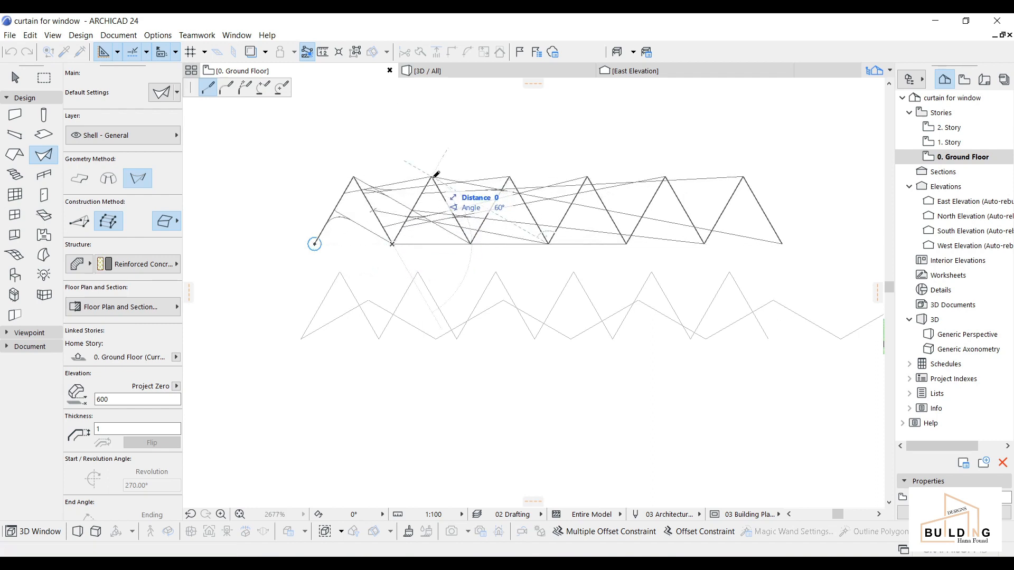
{"action": "left_click", "coordinate": [470, 243]}
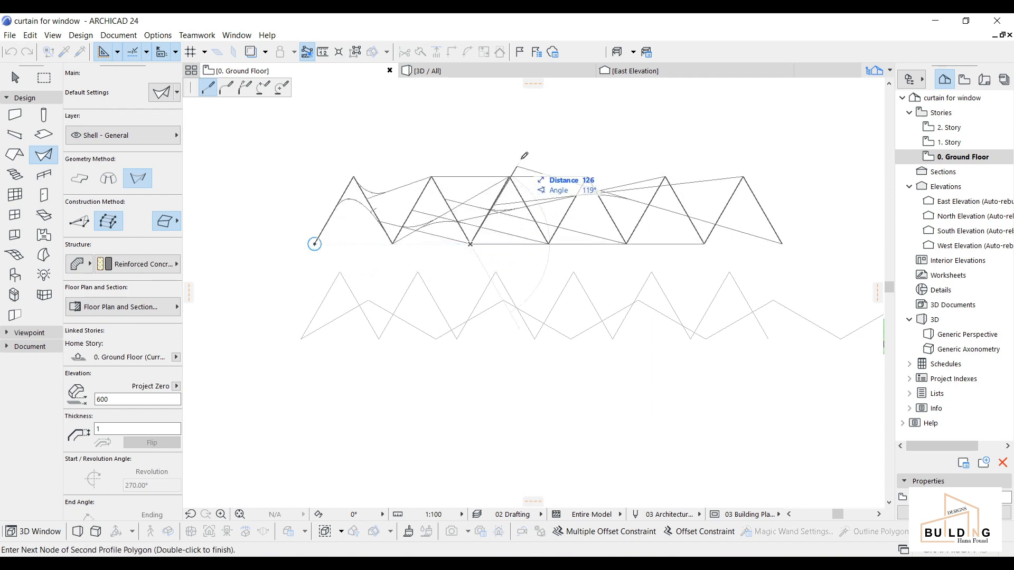
{"action": "left_click", "coordinate": [510, 177]}
{"action": "left_click", "coordinate": [548, 244]}
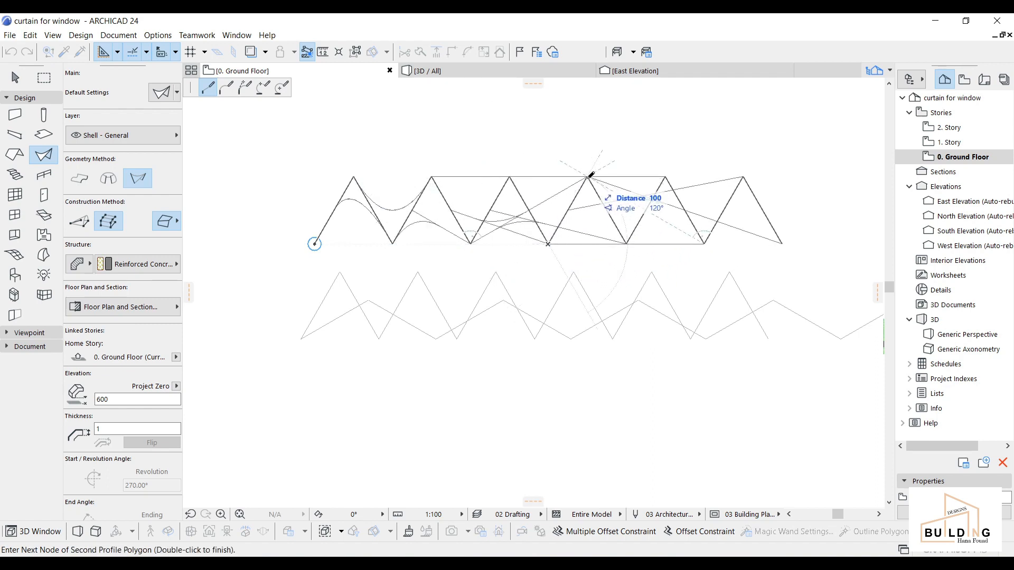
{"action": "left_click", "coordinate": [586, 177]}
{"action": "left_click", "coordinate": [626, 243]}
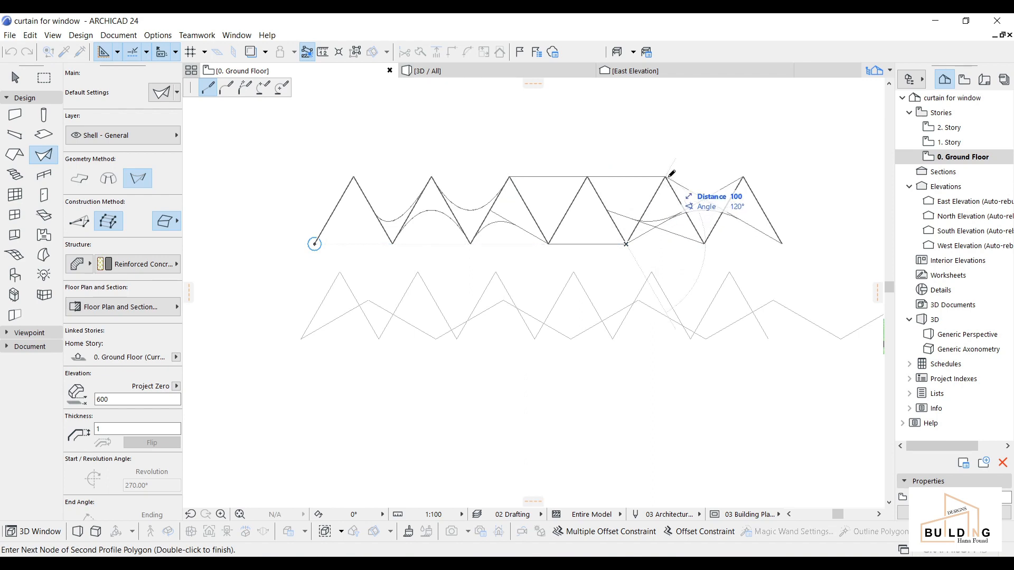
{"action": "left_click", "coordinate": [665, 176]}
{"action": "left_click", "coordinate": [703, 244]}
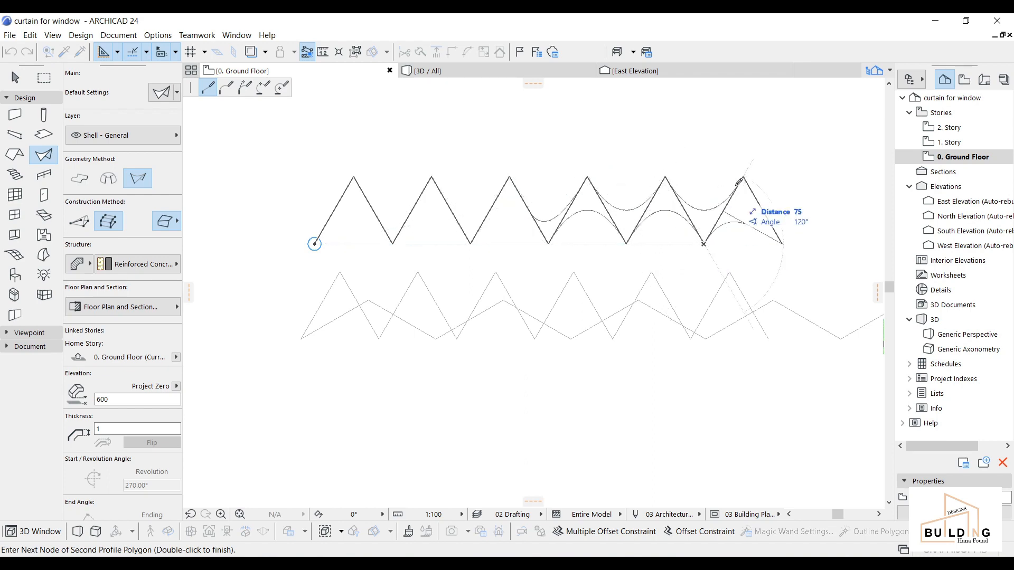
{"action": "left_click", "coordinate": [744, 176]}
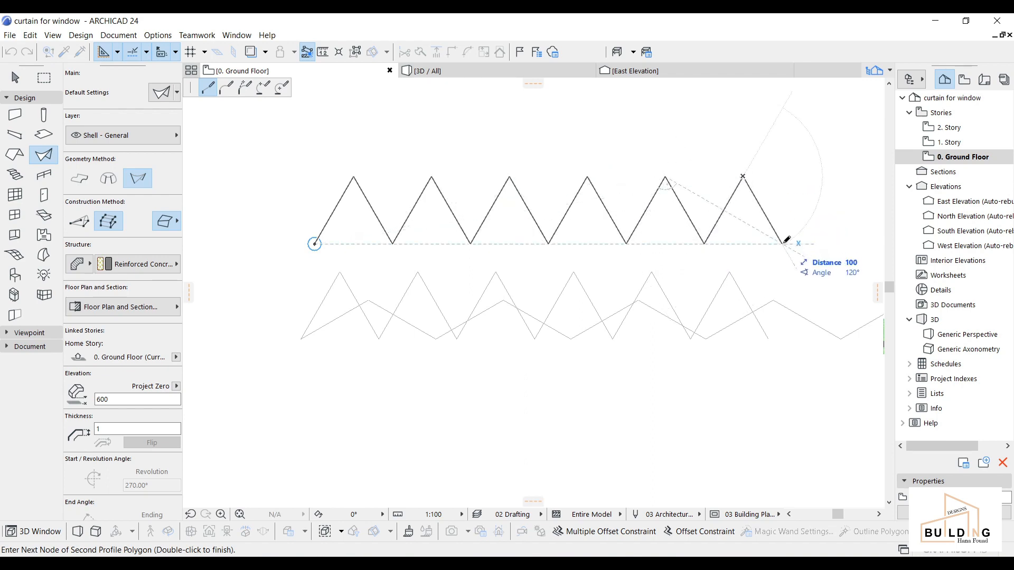
{"action": "right_click", "coordinate": [782, 244]}
{"action": "left_click", "coordinate": [813, 341]}
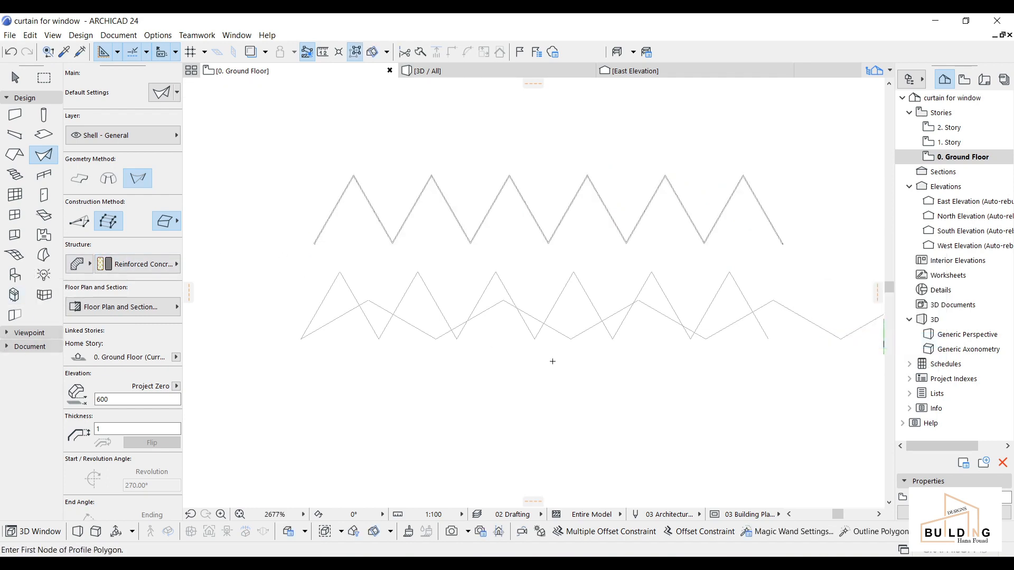
Trace a second ruled shell's first profile through every vertex of the lower 60° zigzag, from left end to right end.
{"action": "middle_click_drag", "start_coordinate": [553, 361], "coordinate": [506, 274]}
{"action": "scroll", "coordinate": [522, 288], "scroll_direction": "down", "scroll_amount": 1}
{"action": "scroll", "coordinate": [284, 288], "scroll_direction": "up", "scroll_amount": 1}
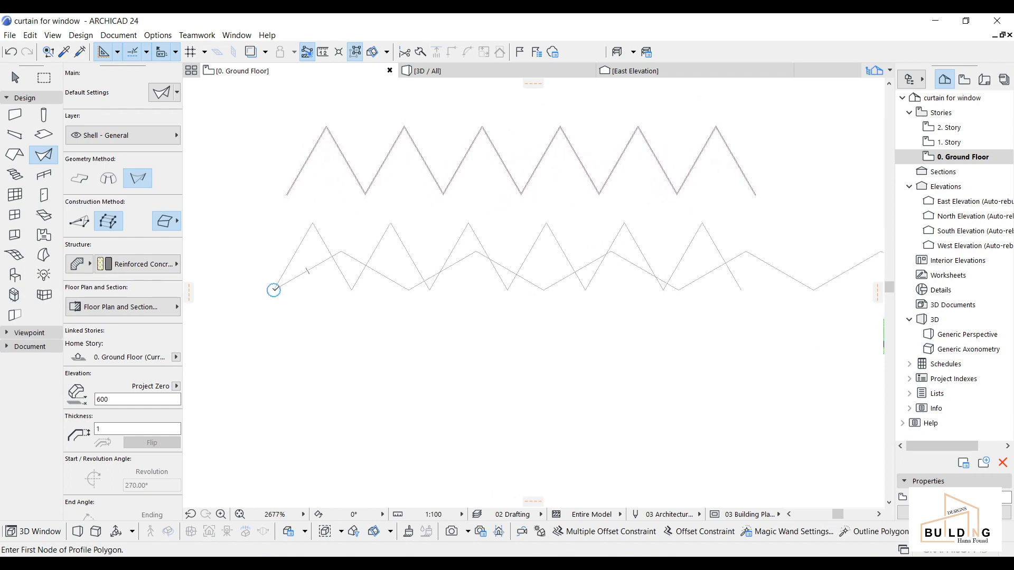
{"action": "left_click", "coordinate": [274, 290]}
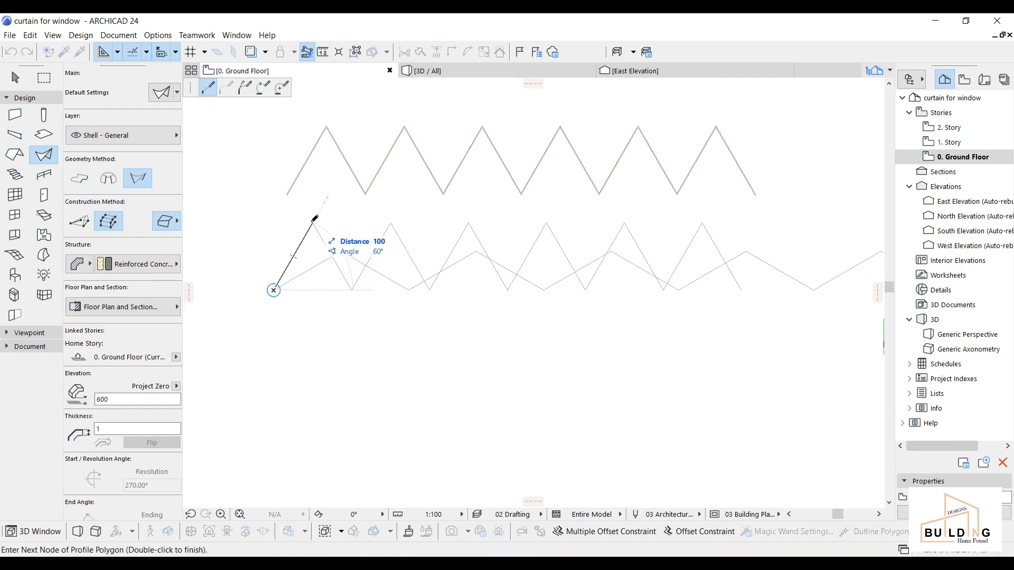
{"action": "left_click", "coordinate": [313, 224]}
{"action": "left_click", "coordinate": [352, 290]}
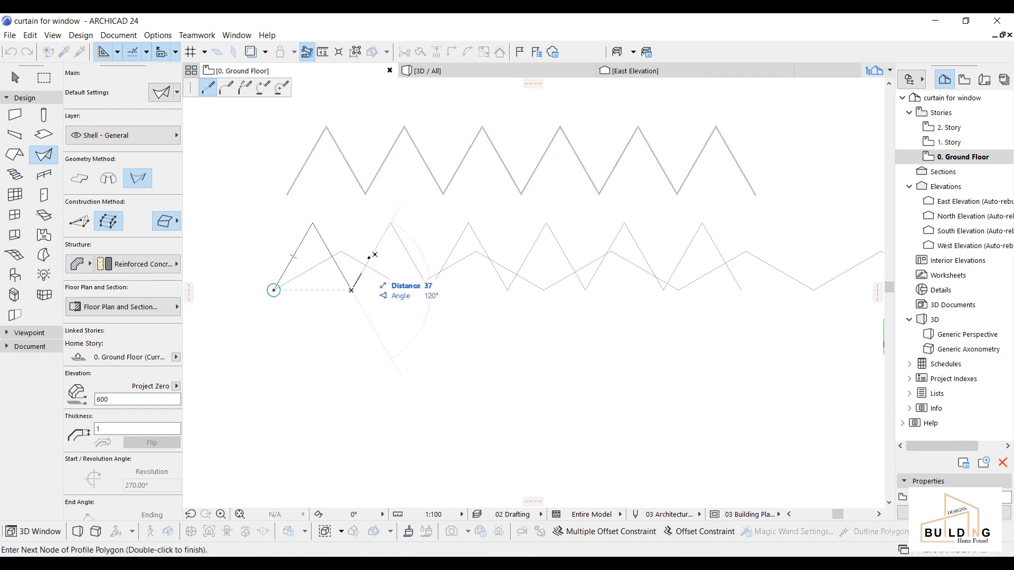
{"action": "left_click", "coordinate": [391, 223]}
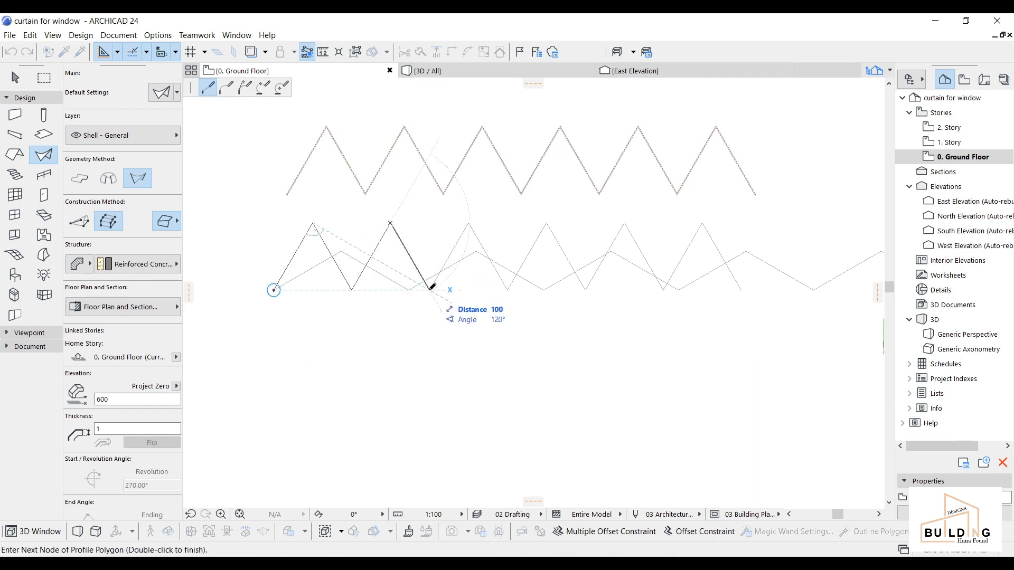
{"action": "left_click", "coordinate": [429, 290]}
{"action": "left_click", "coordinate": [468, 223]}
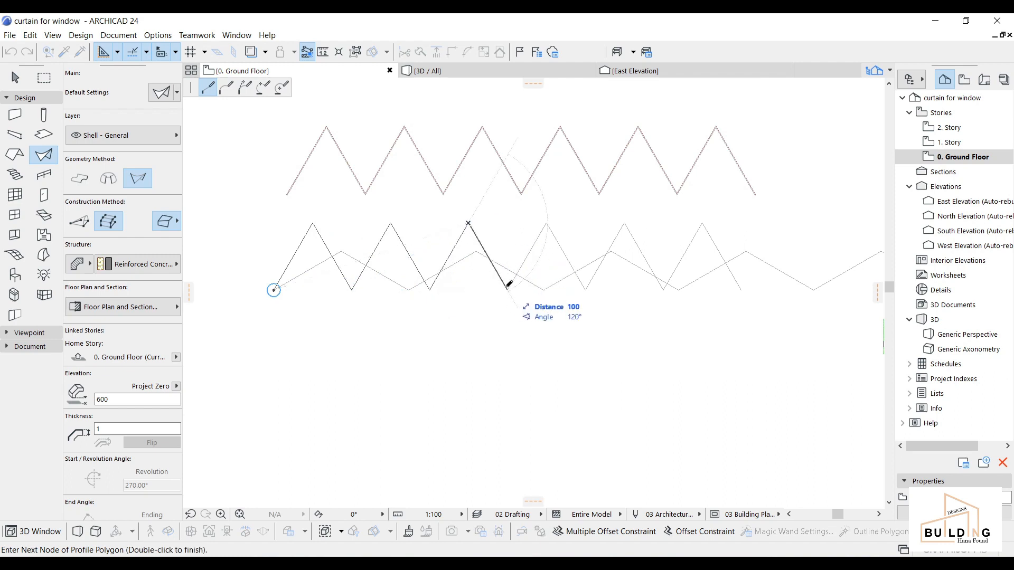
{"action": "left_click", "coordinate": [507, 290]}
{"action": "left_click", "coordinate": [547, 223]}
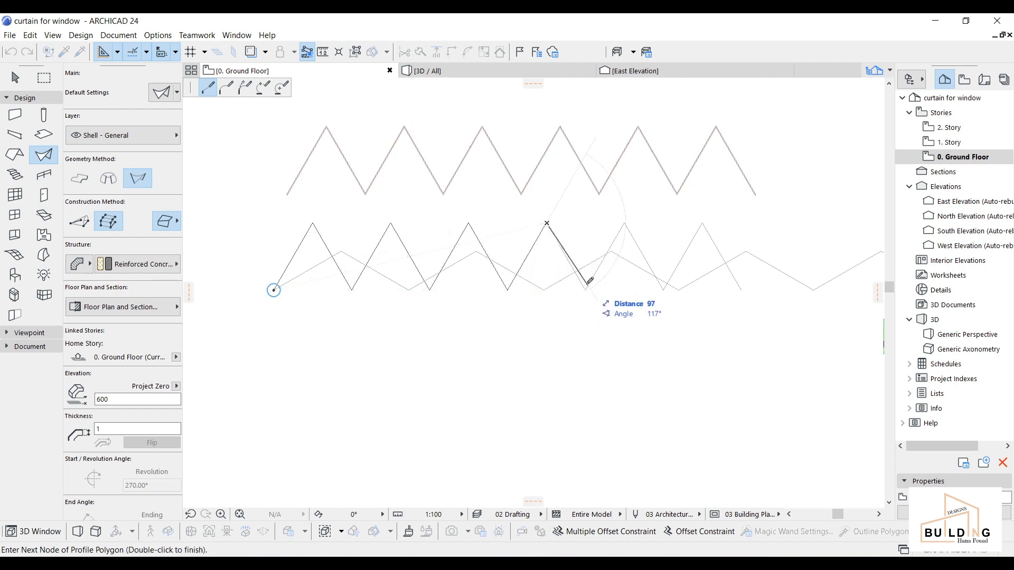
{"action": "left_click", "coordinate": [586, 290]}
{"action": "left_click", "coordinate": [624, 224]}
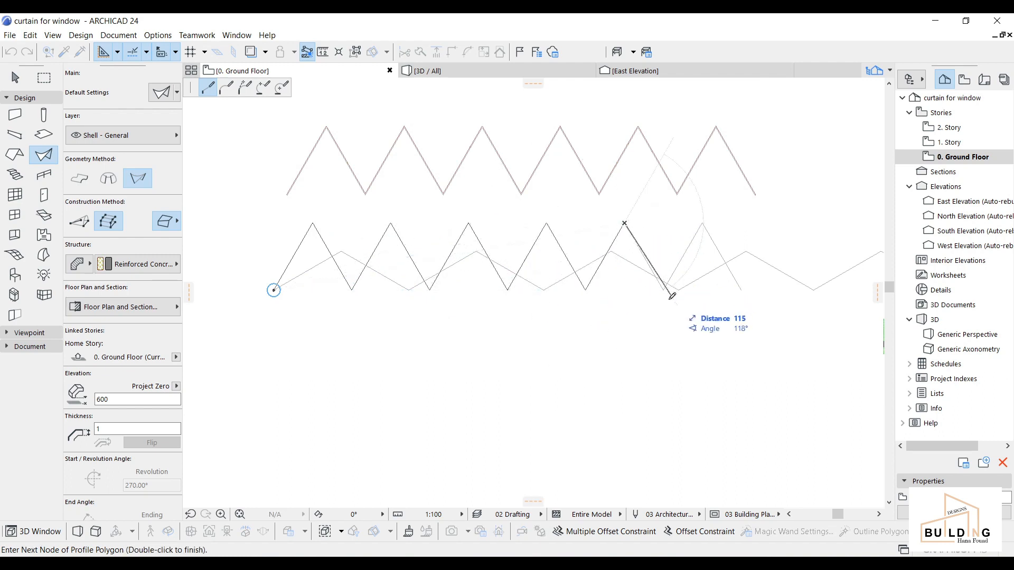
{"action": "left_click", "coordinate": [663, 290]}
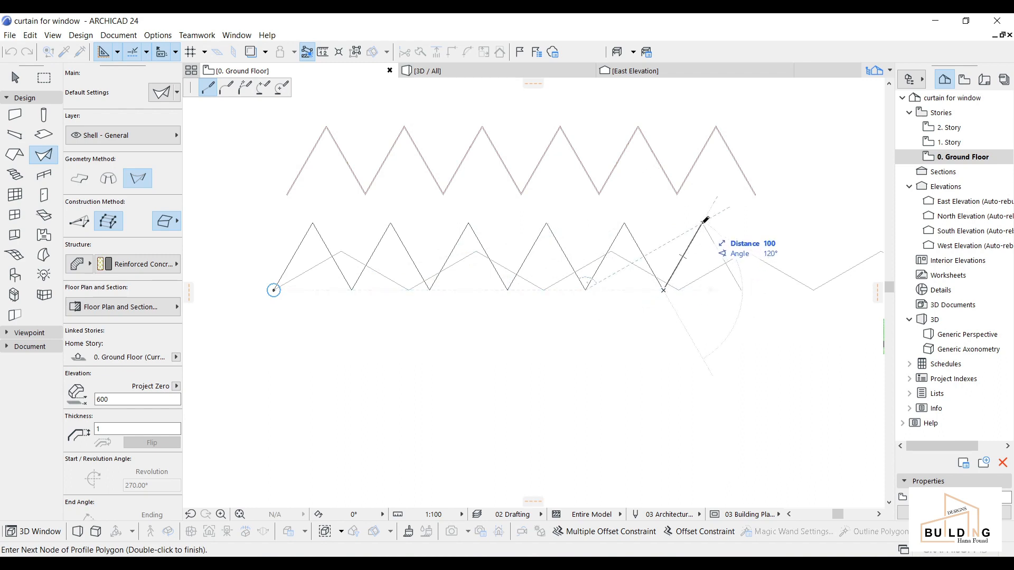
{"action": "left_click", "coordinate": [702, 224]}
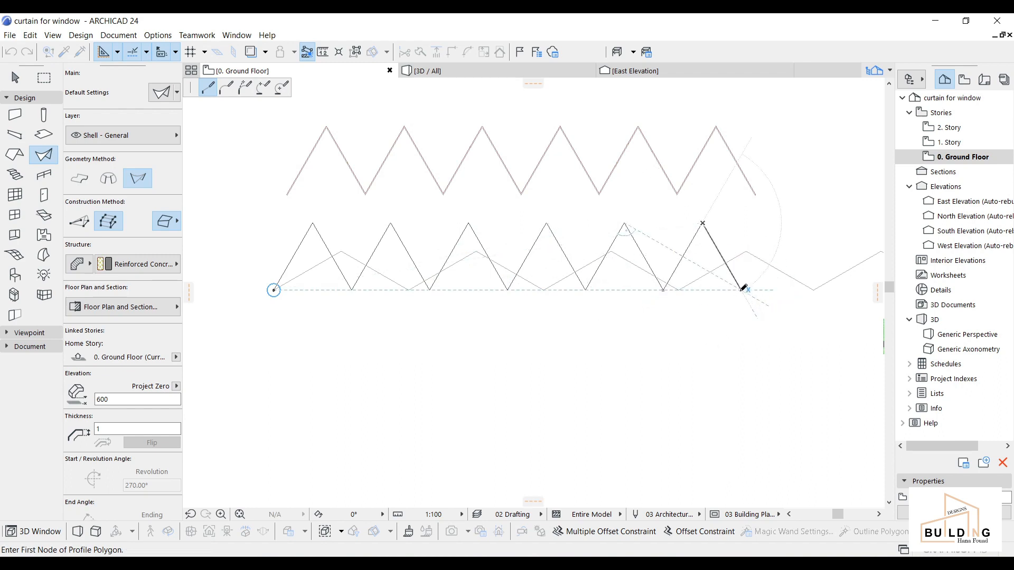
{"action": "left_click", "coordinate": [741, 290]}
Finish the second shell's first profile and set the distance between the profile planes to 9500.
{"action": "right_click", "coordinate": [747, 299]}
{"action": "left_click", "coordinate": [781, 428]}
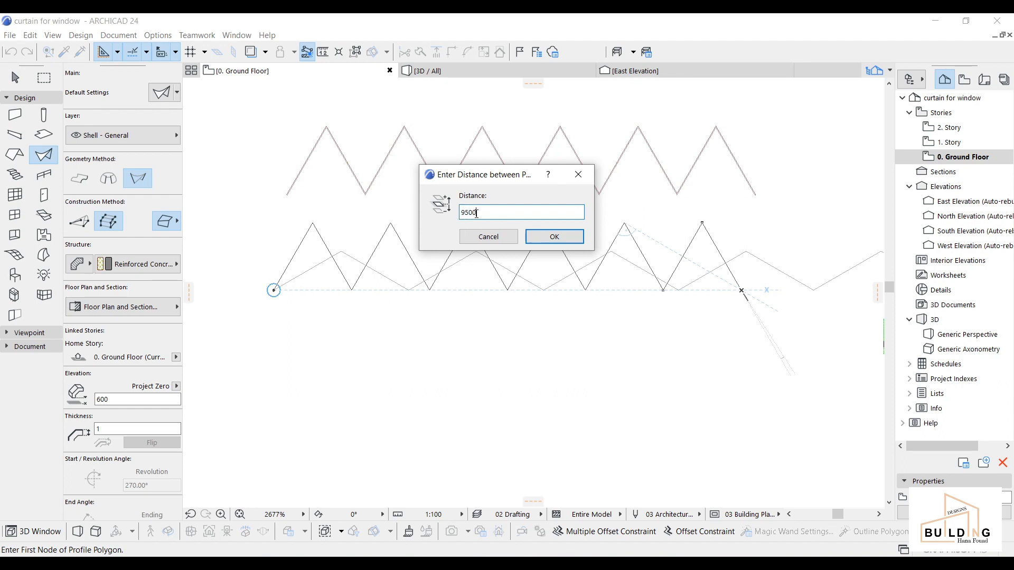
{"action": "left_click", "coordinate": [569, 241]}
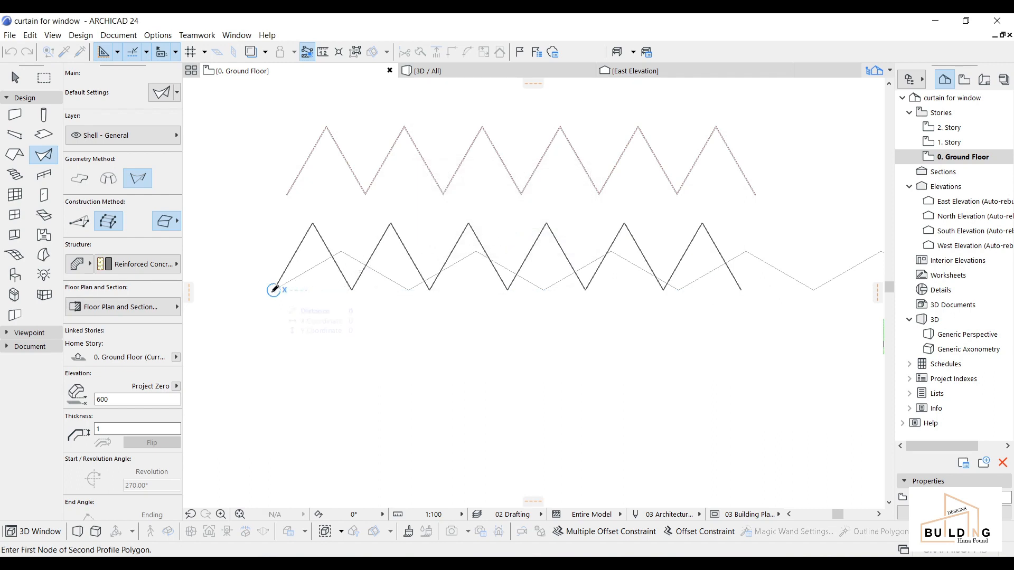
Trace the second shell's second profile through every vertex of the wider 30° zigzag, from left end to right end, and finish the shell.
{"action": "left_click", "coordinate": [274, 289]}
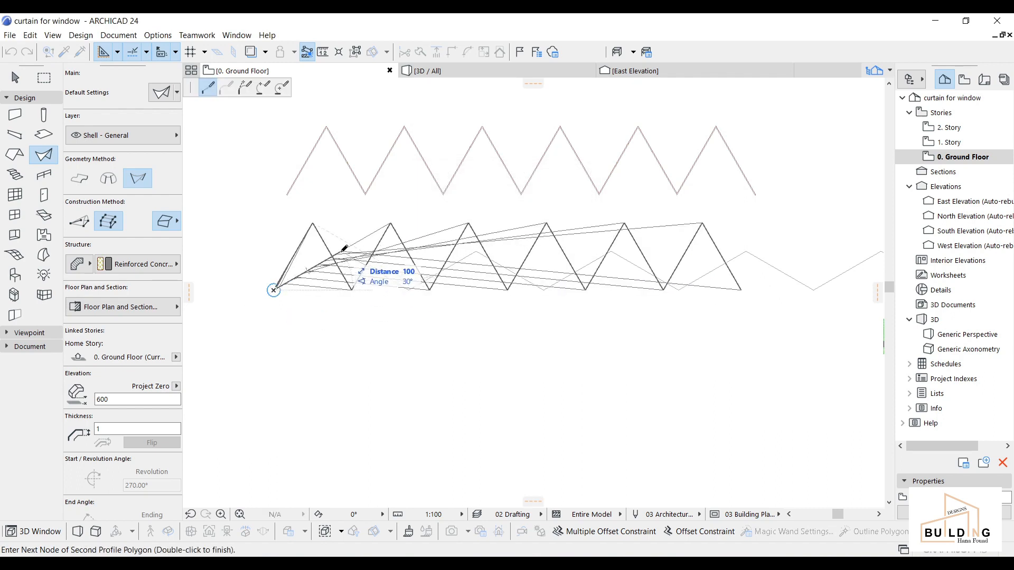
{"action": "left_click", "coordinate": [342, 250]}
{"action": "left_click", "coordinate": [408, 290]}
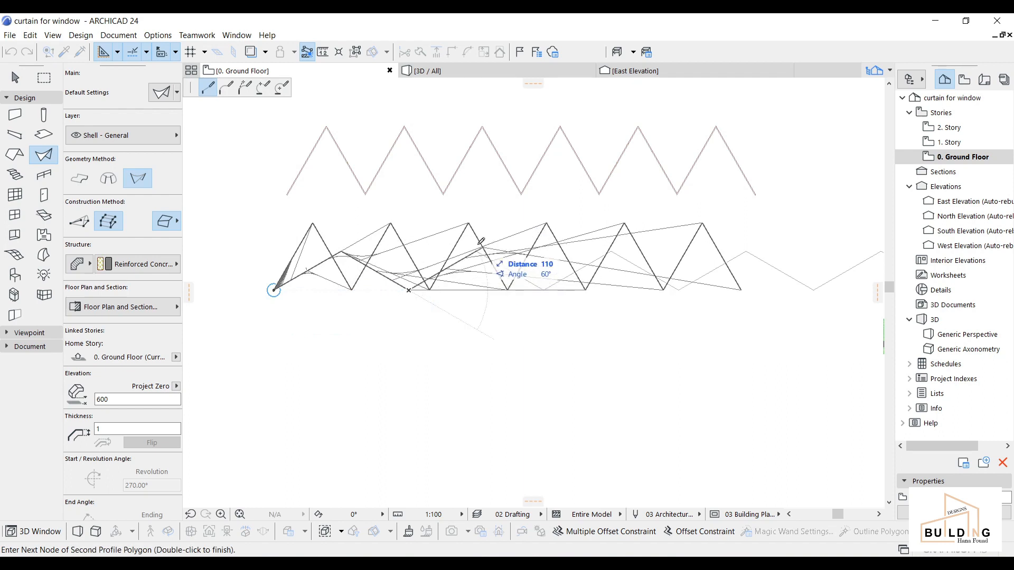
{"action": "left_click", "coordinate": [476, 252]}
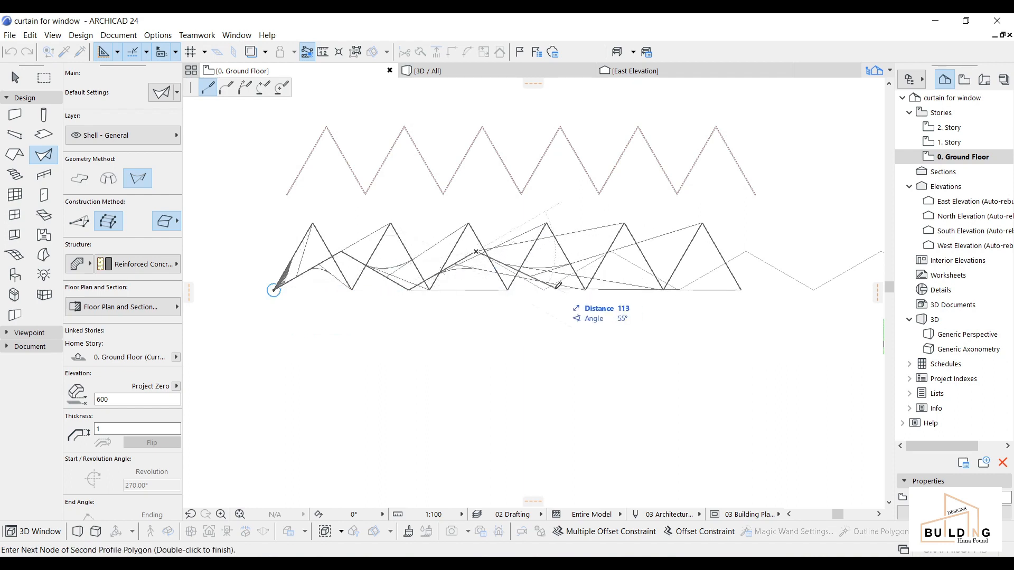
{"action": "left_click", "coordinate": [544, 290]}
{"action": "left_click", "coordinate": [611, 252]}
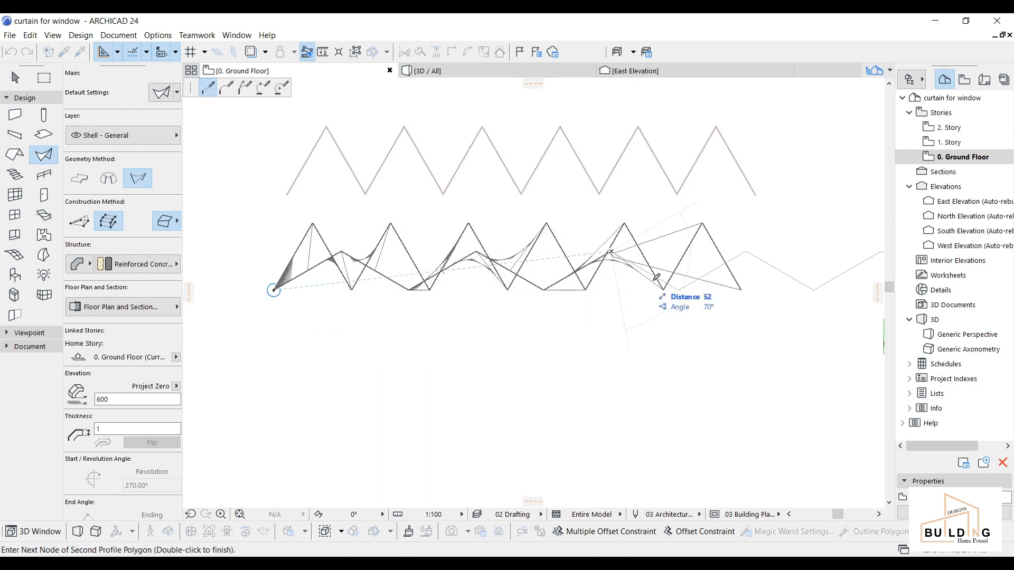
{"action": "left_click", "coordinate": [678, 290]}
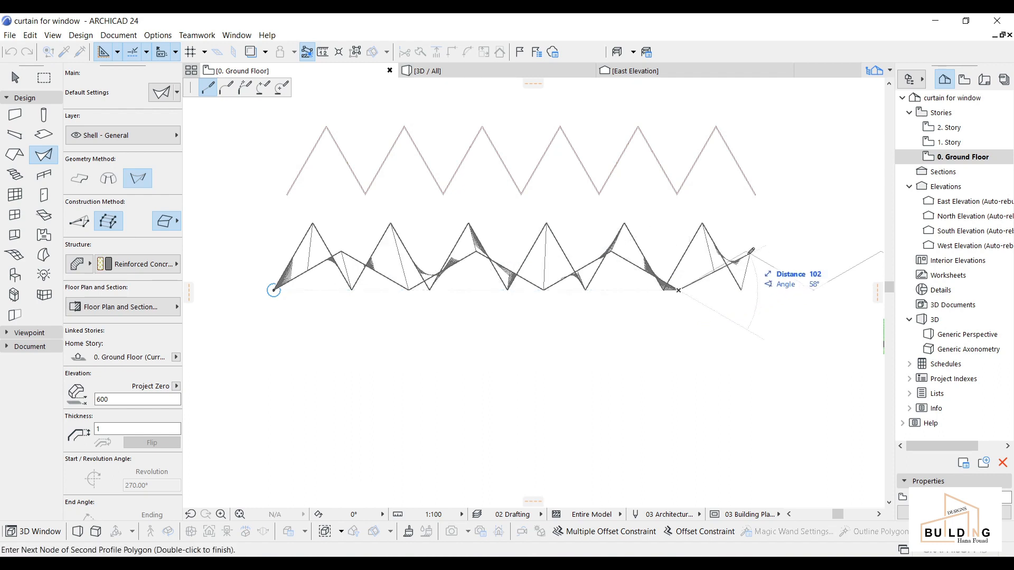
{"action": "left_click", "coordinate": [747, 252]}
{"action": "middle_click_drag", "start_coordinate": [722, 305], "coordinate": [518, 312]}
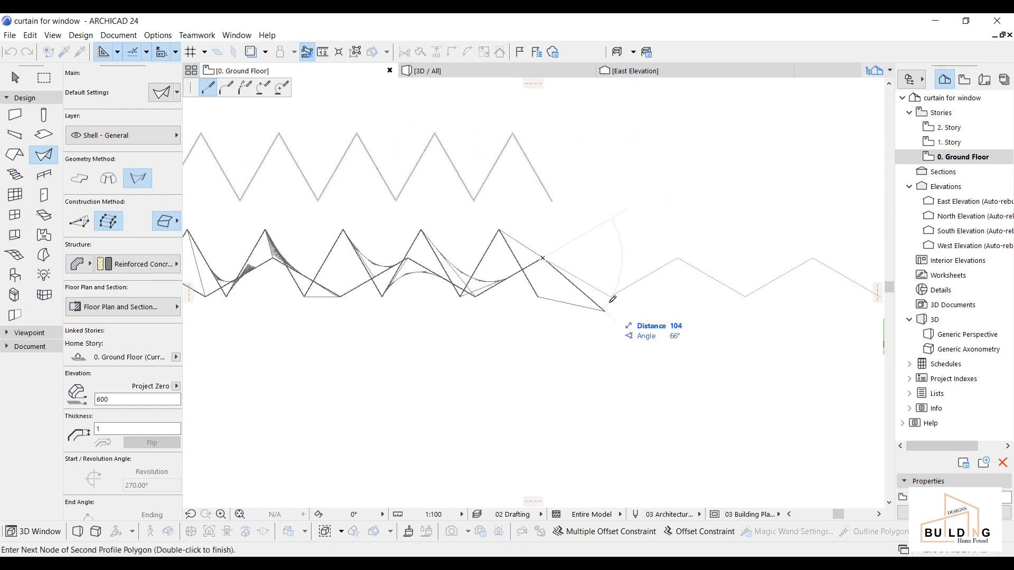
{"action": "left_click", "coordinate": [611, 298]}
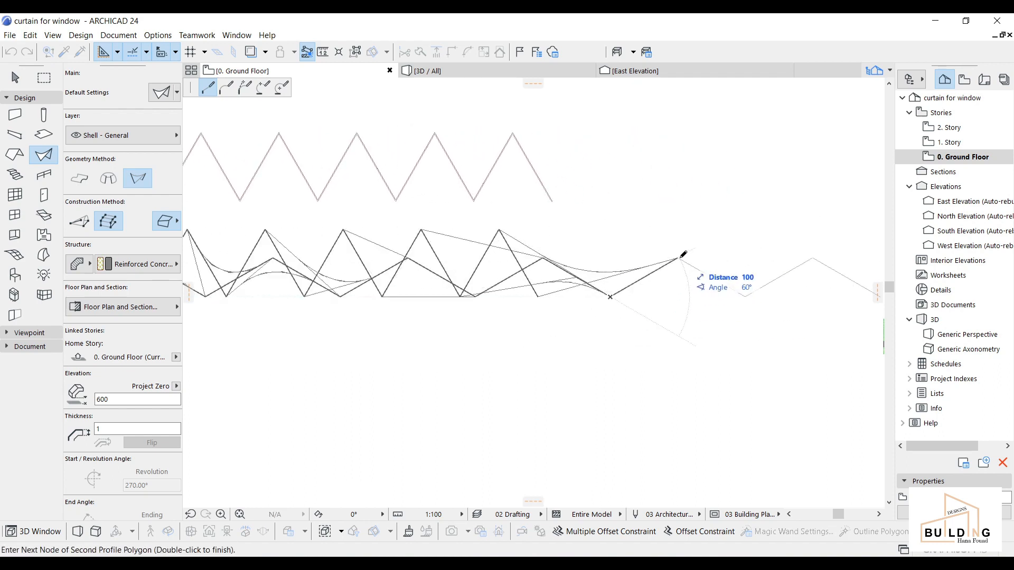
{"action": "left_click", "coordinate": [680, 257]}
{"action": "left_click", "coordinate": [745, 297]}
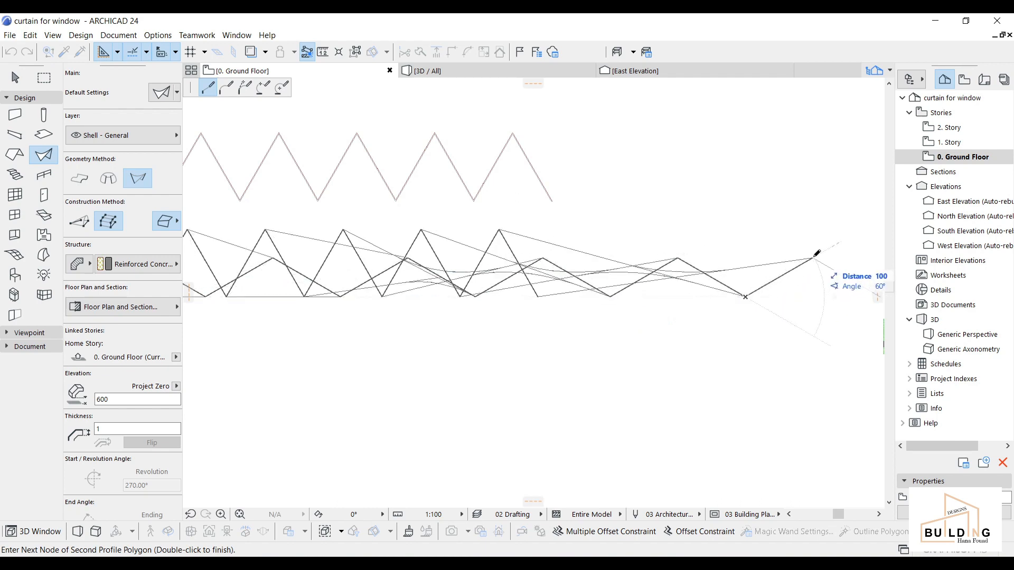
{"action": "left_click", "coordinate": [813, 258]}
{"action": "middle_click_drag", "start_coordinate": [792, 304], "coordinate": [629, 318]}
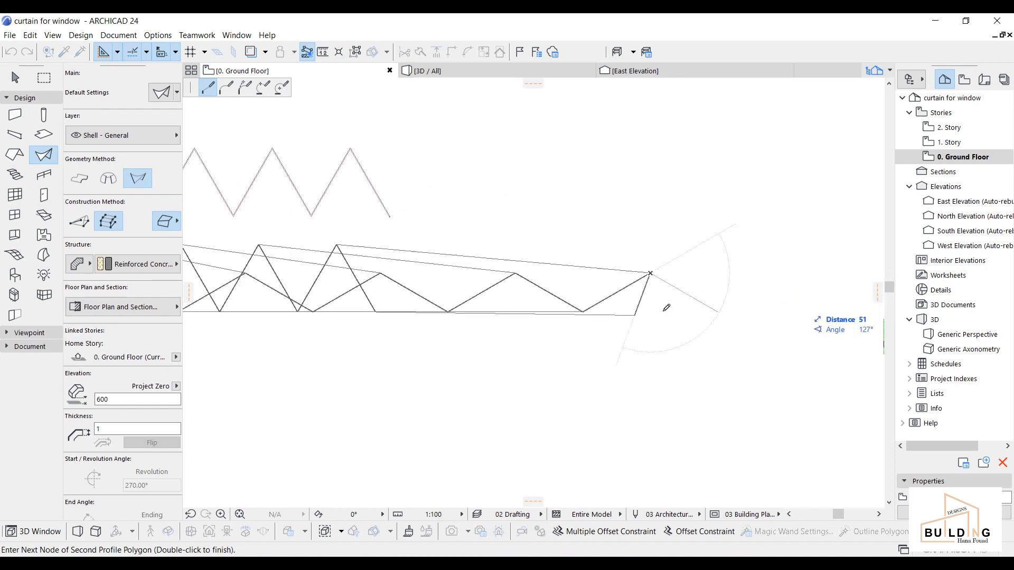
{"action": "right_click", "coordinate": [718, 311]}
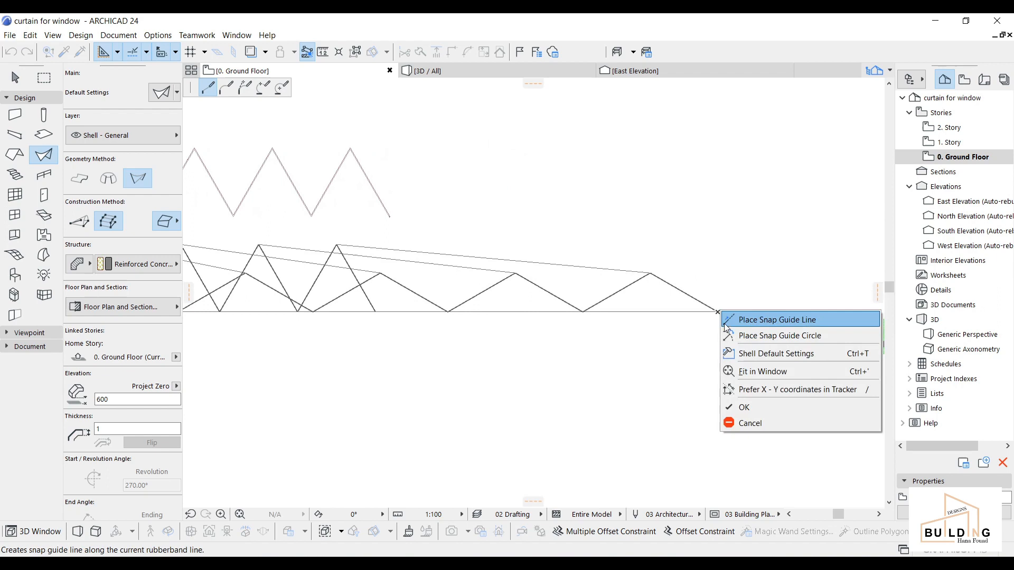
{"action": "left_click", "coordinate": [742, 404]}
{"action": "scroll", "coordinate": [478, 336], "scroll_direction": "down", "scroll_amount": 3}
{"action": "middle_click_drag", "start_coordinate": [468, 345], "coordinate": [579, 298]}
{"action": "key", "text": "Escape"}
Copy the upper 60° zigzag shell so that its left end sits on the left end of the lower ruled shell.
{"action": "left_click", "coordinate": [329, 202]}
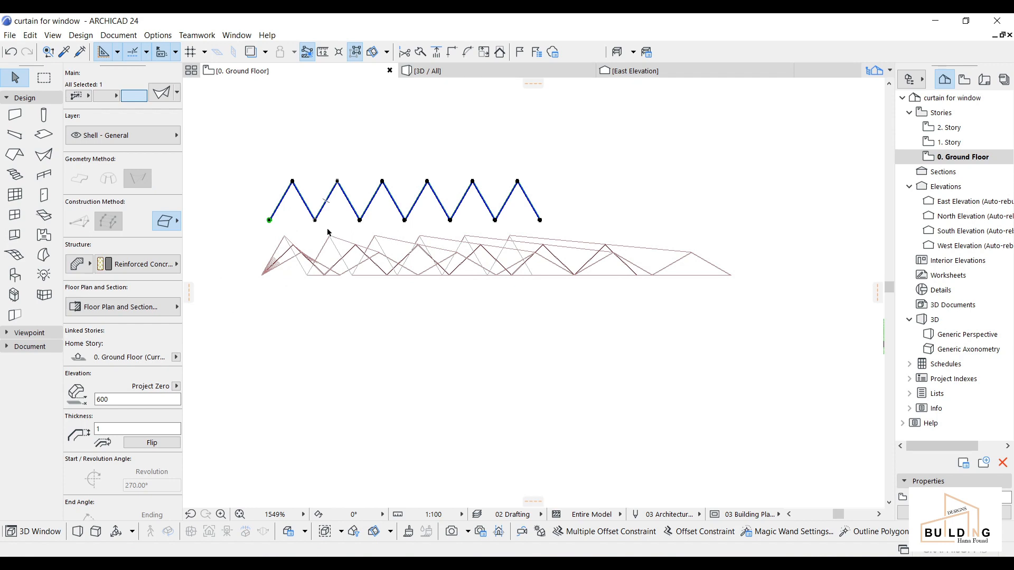
{"action": "key", "text": "ctrl+d"}
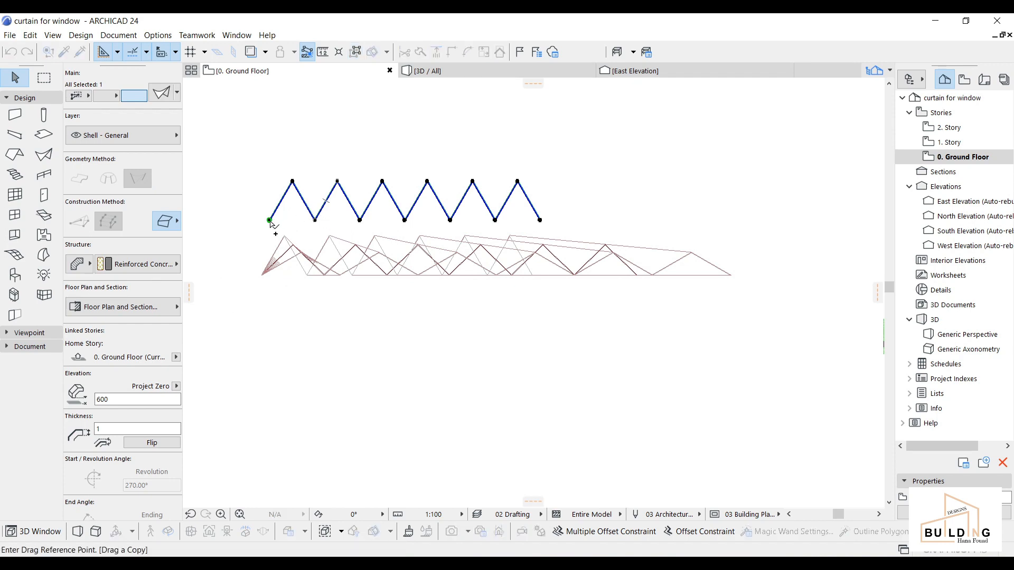
{"action": "left_click", "coordinate": [270, 220]}
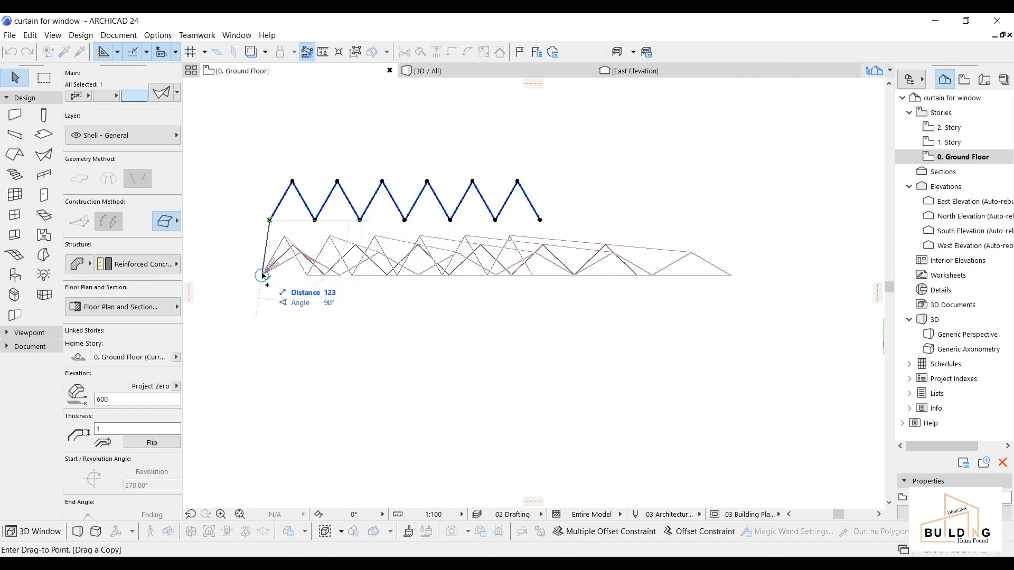
{"action": "scroll", "coordinate": [262, 275], "scroll_direction": "up", "scroll_amount": 5}
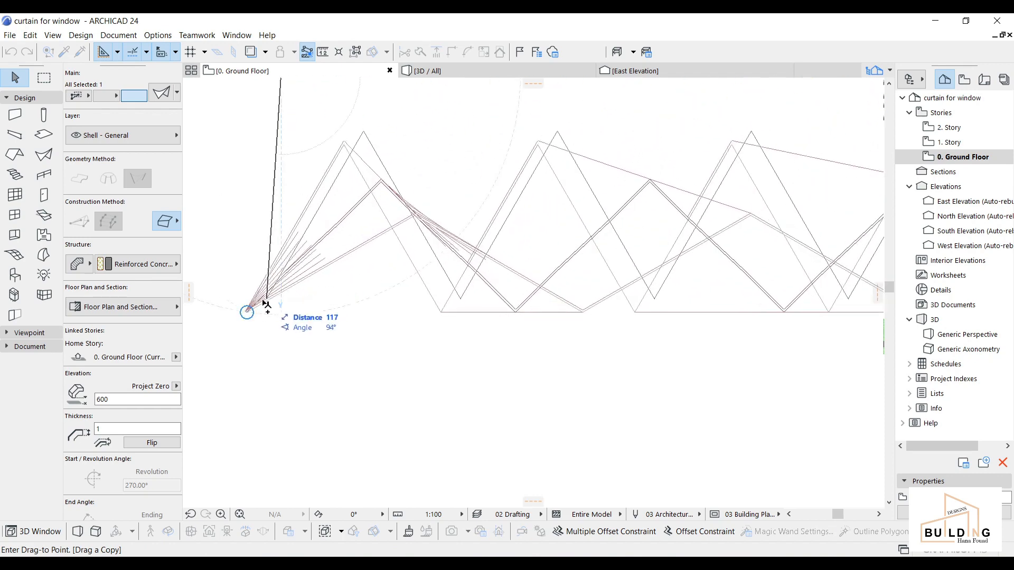
{"action": "left_click", "coordinate": [246, 313]}
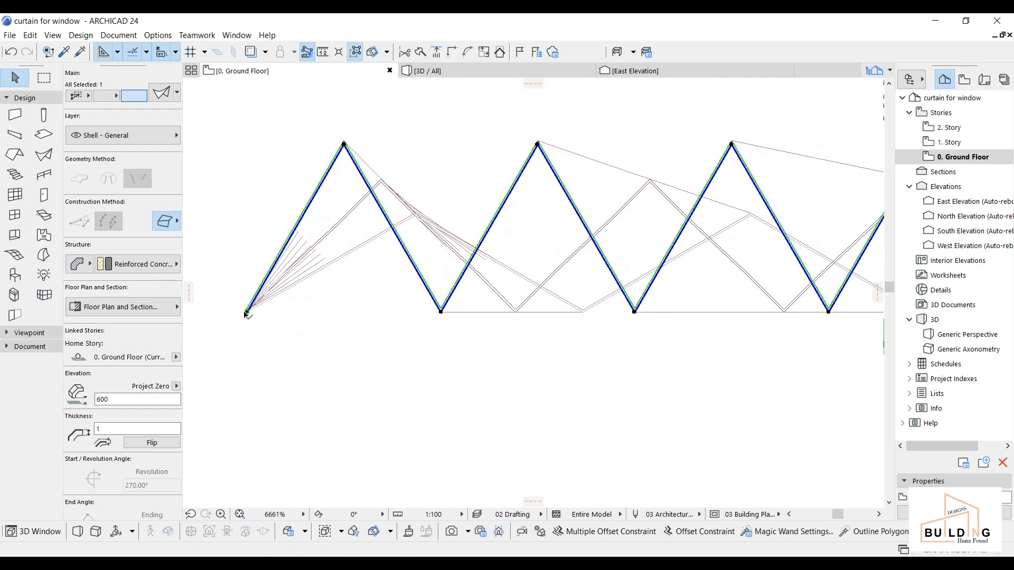
In the 3D view, move the flared shell up so its lower left corner meets the straight shell's upper left corner.
{"action": "scroll", "coordinate": [312, 274], "scroll_direction": "down", "scroll_amount": 3}
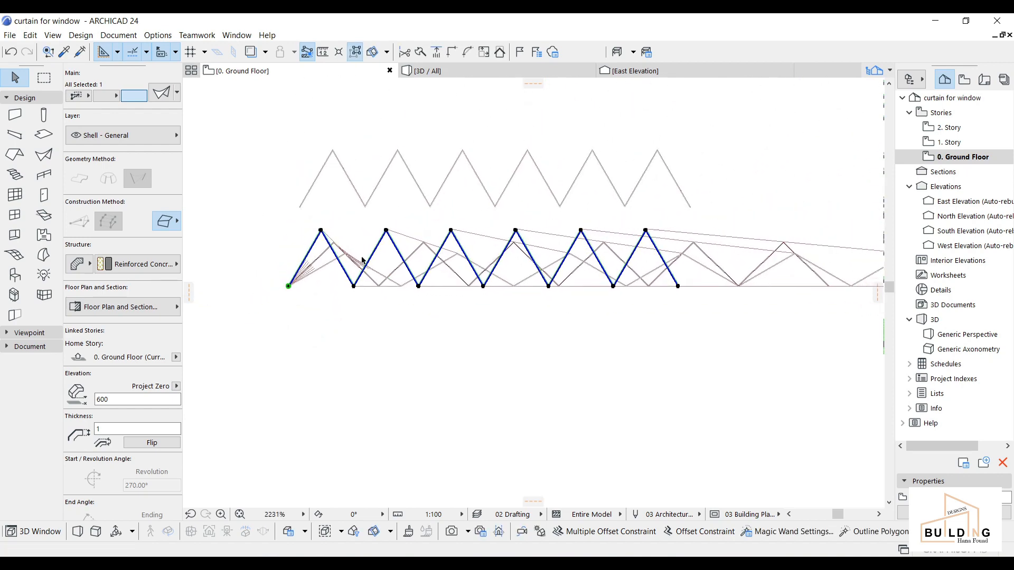
{"action": "left_click", "coordinate": [467, 85]}
{"action": "left_click", "coordinate": [469, 72]}
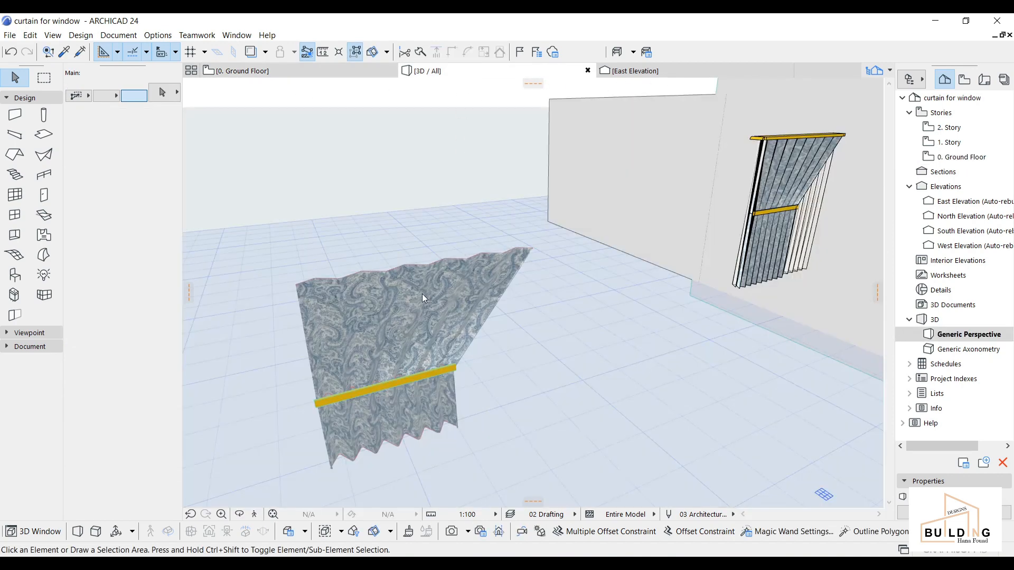
{"action": "middle_click_drag", "start_coordinate": [422, 310], "coordinate": [498, 224]}
{"action": "scroll", "coordinate": [468, 226], "scroll_direction": "up", "scroll_amount": 1}
{"action": "scroll", "coordinate": [466, 254], "scroll_direction": "up", "scroll_amount": 3}
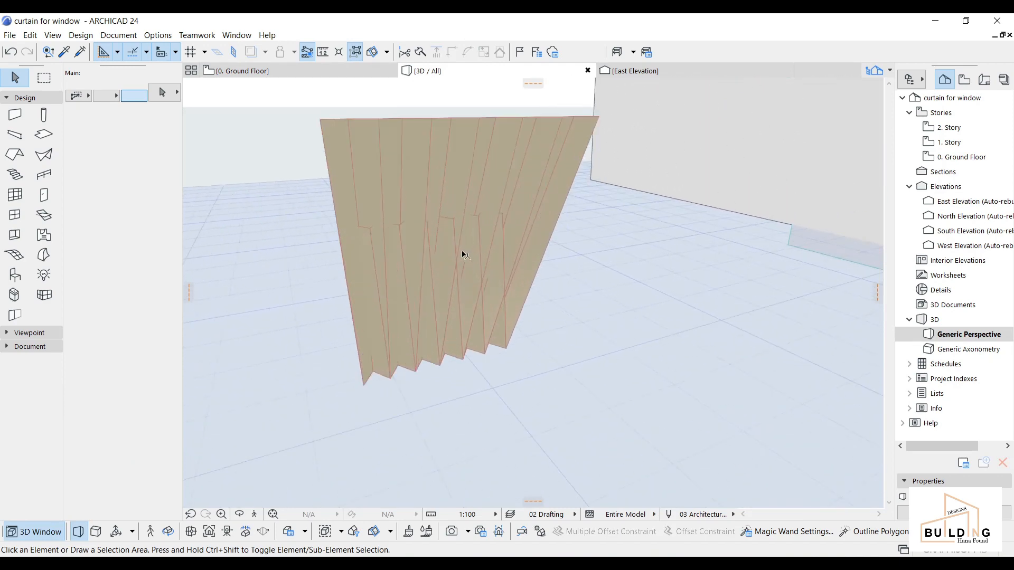
{"action": "middle_click_drag", "start_coordinate": [464, 253], "coordinate": [484, 236]}
{"action": "left_click", "coordinate": [546, 147]}
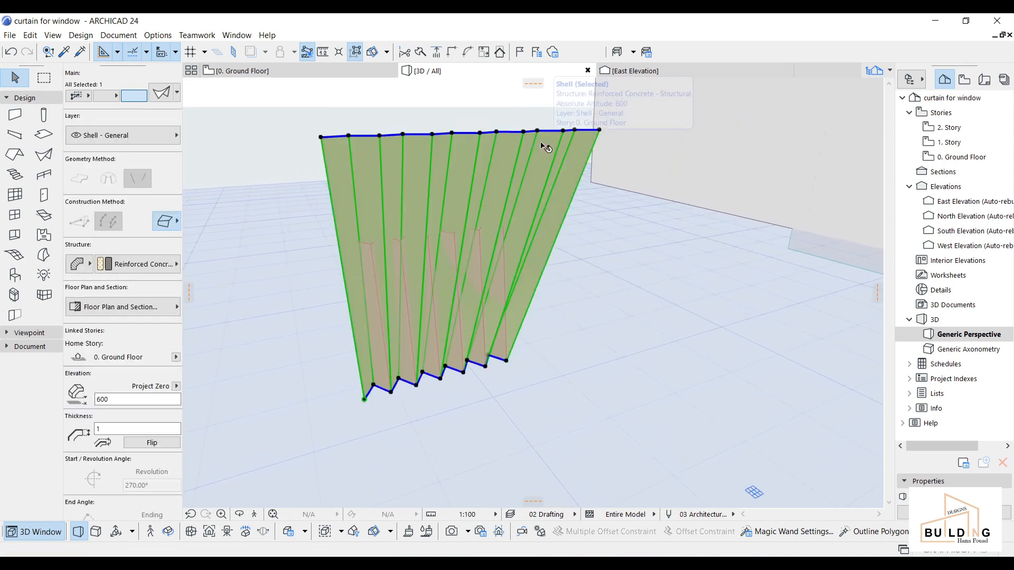
{"action": "left_click", "coordinate": [365, 400]}
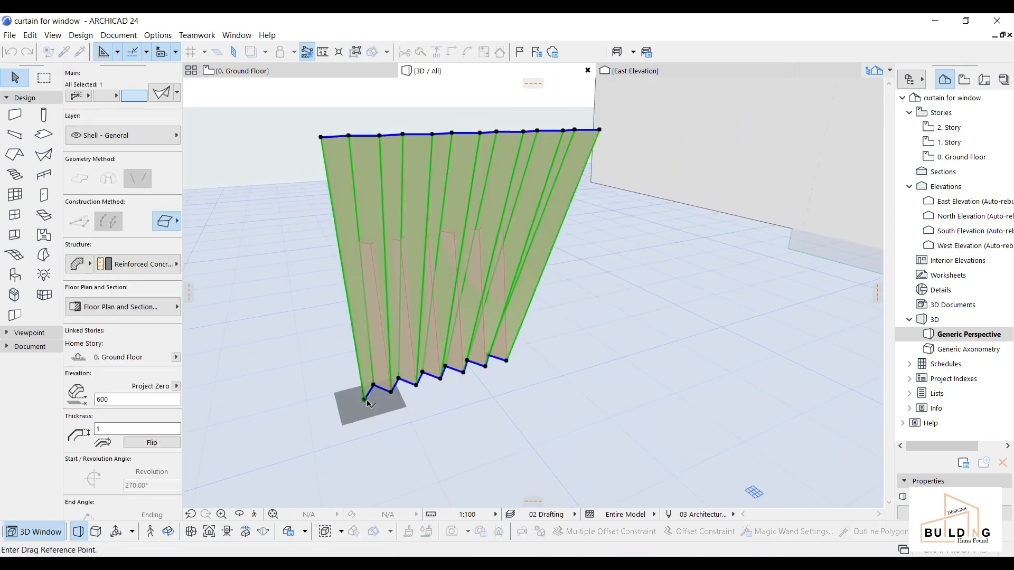
{"action": "left_click", "coordinate": [365, 400]}
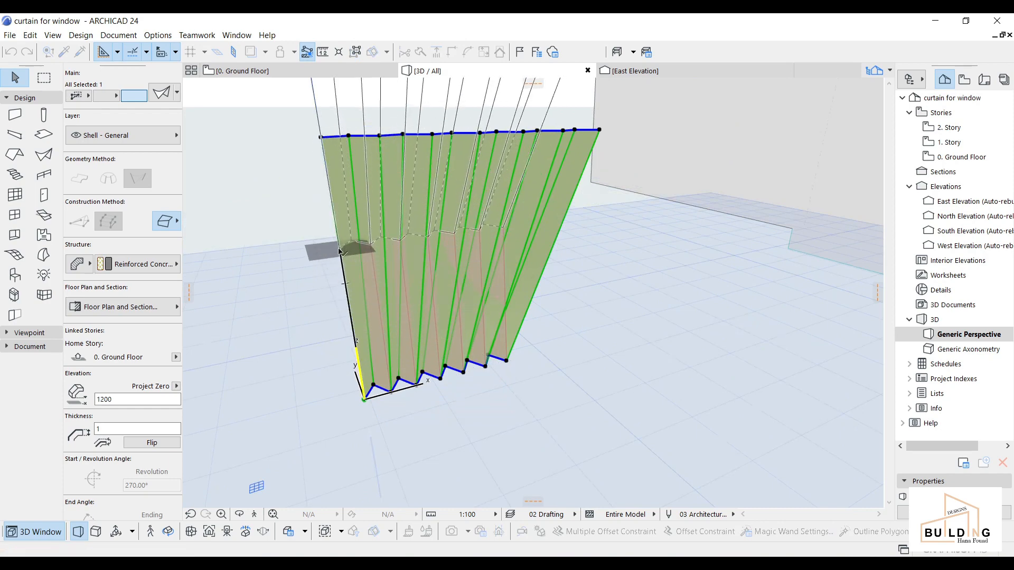
{"action": "left_click", "coordinate": [339, 250]}
{"action": "scroll", "coordinate": [387, 327], "scroll_direction": "down", "scroll_amount": 1}
{"action": "middle_click_drag", "start_coordinate": [388, 332], "coordinate": [563, 350]}
{"action": "key", "text": "Escape"}
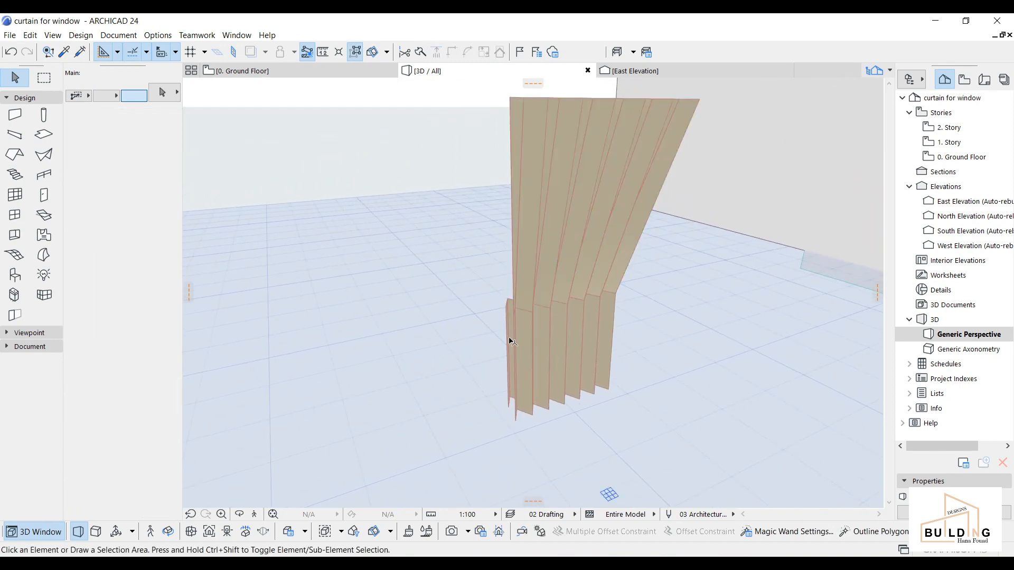
Fillet all corners of the flared shell's lower zigzag profile with a radius of 10.
{"action": "left_click", "coordinate": [508, 331]}
{"action": "key", "text": "Escape"}
{"action": "middle_click_drag", "start_coordinate": [505, 335], "coordinate": [445, 237], "text": "shift"}
{"action": "left_click", "coordinate": [446, 232]}
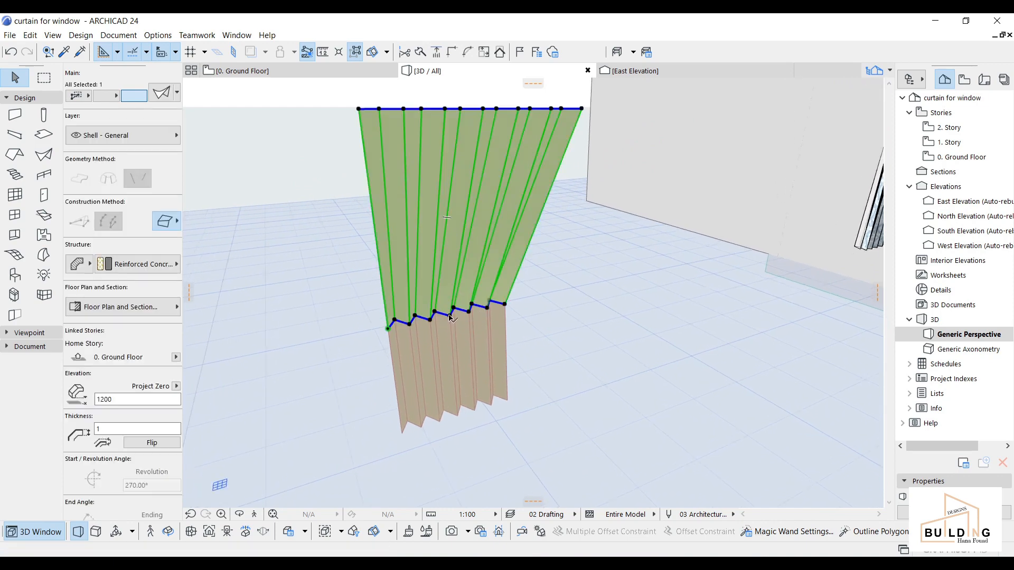
{"action": "left_click", "coordinate": [451, 318]}
{"action": "right_click", "coordinate": [455, 329]}
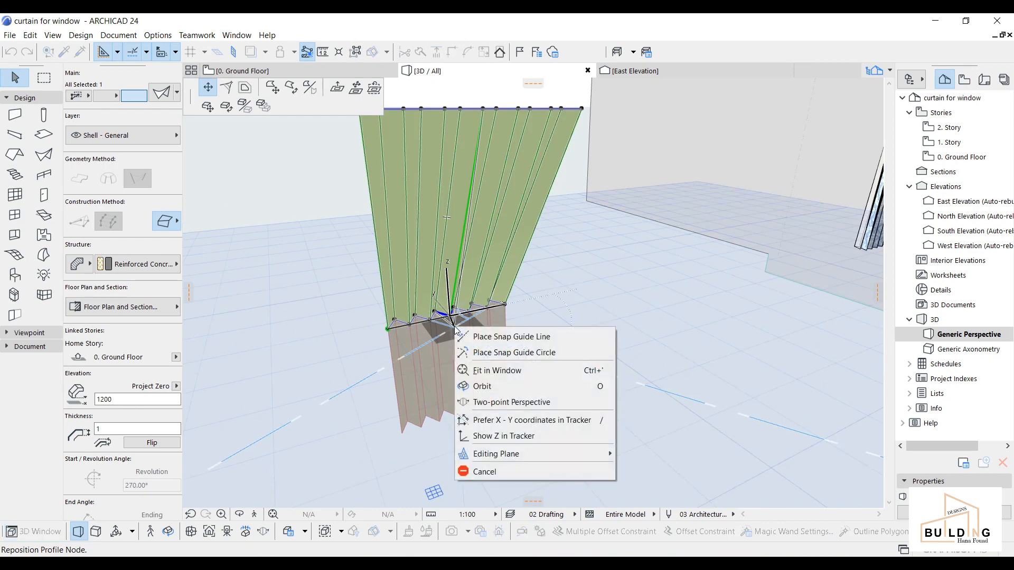
{"action": "key", "text": "Escape"}
{"action": "left_click", "coordinate": [229, 87]}
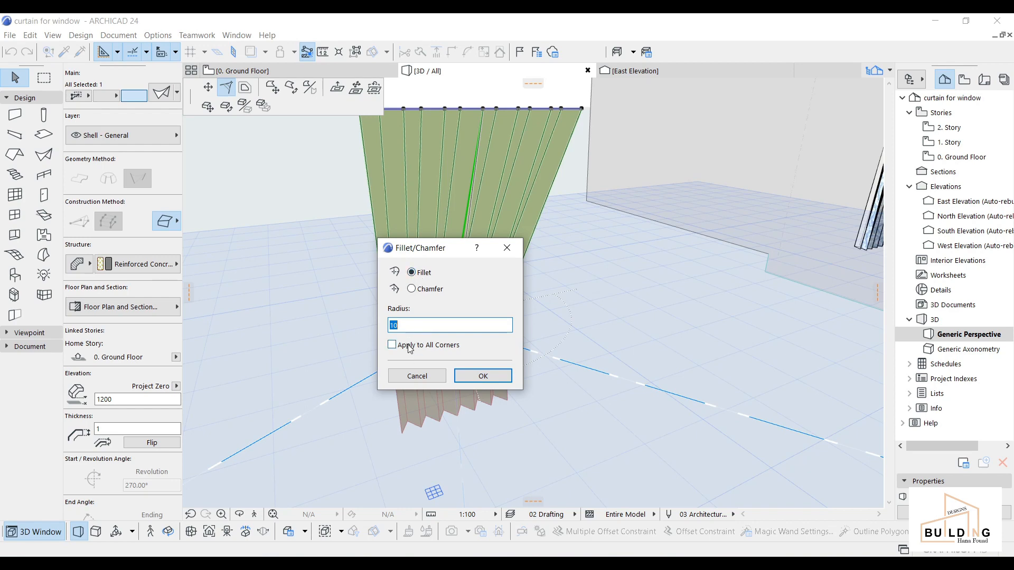
{"action": "left_click", "coordinate": [484, 383]}
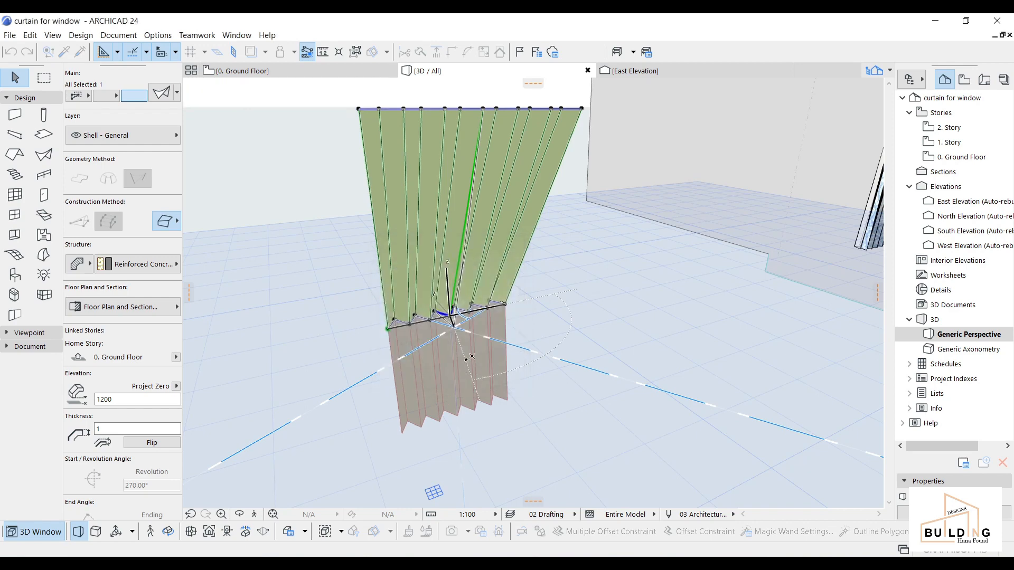
Fillet all corners of the flared shell's upper profile with a radius of 10.
{"action": "middle_click_drag", "start_coordinate": [451, 162], "coordinate": [433, 197], "text": "shift"}
{"action": "left_click", "coordinate": [424, 169]}
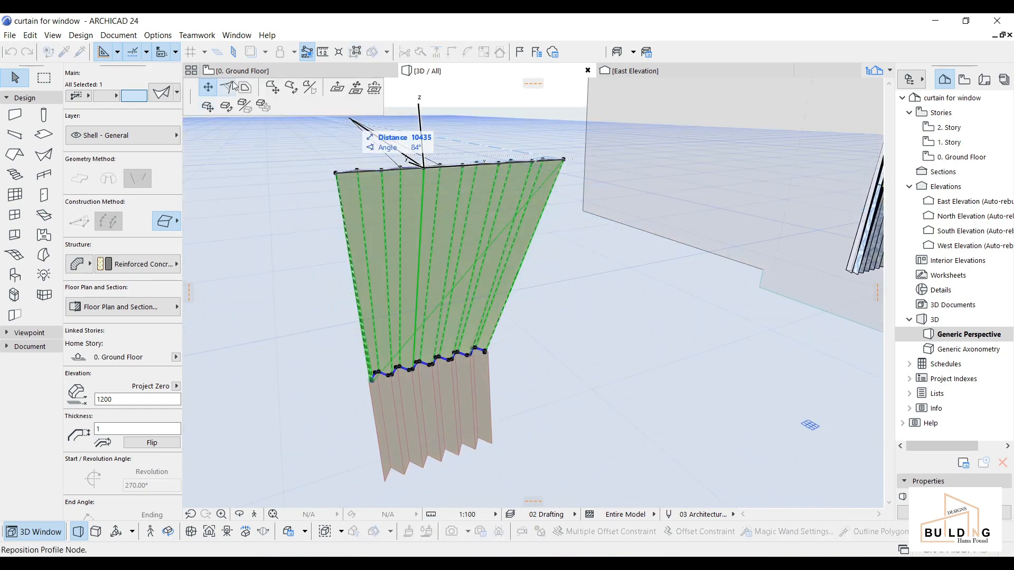
{"action": "left_click", "coordinate": [234, 90]}
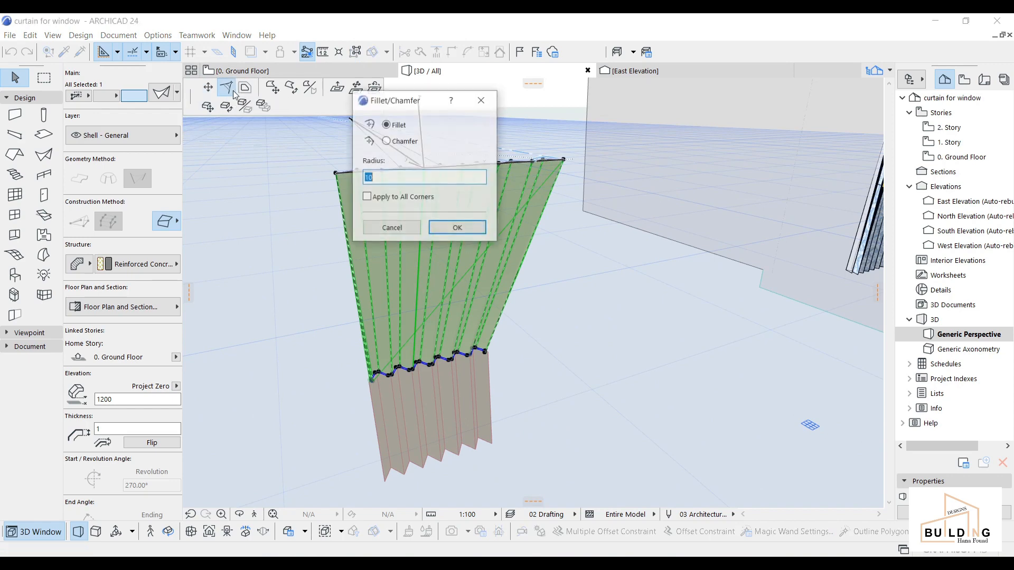
{"action": "left_click", "coordinate": [451, 237]}
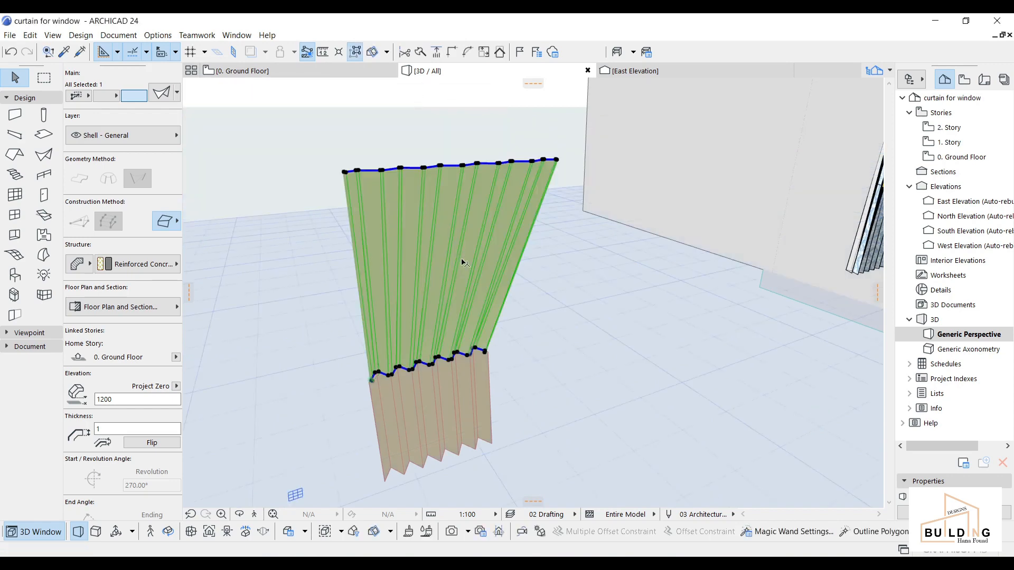
Fillet all corners of the straight lower shell's upper profile with a radius of 10.
{"action": "scroll", "coordinate": [458, 358], "scroll_direction": "down", "scroll_amount": 1}
{"action": "middle_click_drag", "start_coordinate": [459, 358], "coordinate": [460, 287]}
{"action": "scroll", "coordinate": [425, 317], "scroll_direction": "up", "scroll_amount": 1}
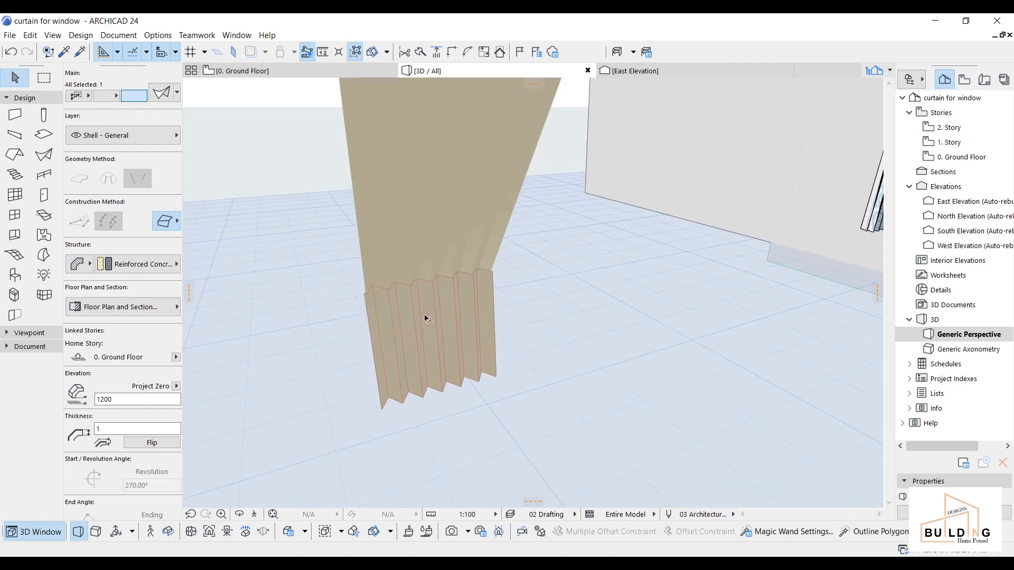
{"action": "key", "text": "Escape"}
{"action": "left_click", "coordinate": [426, 395]}
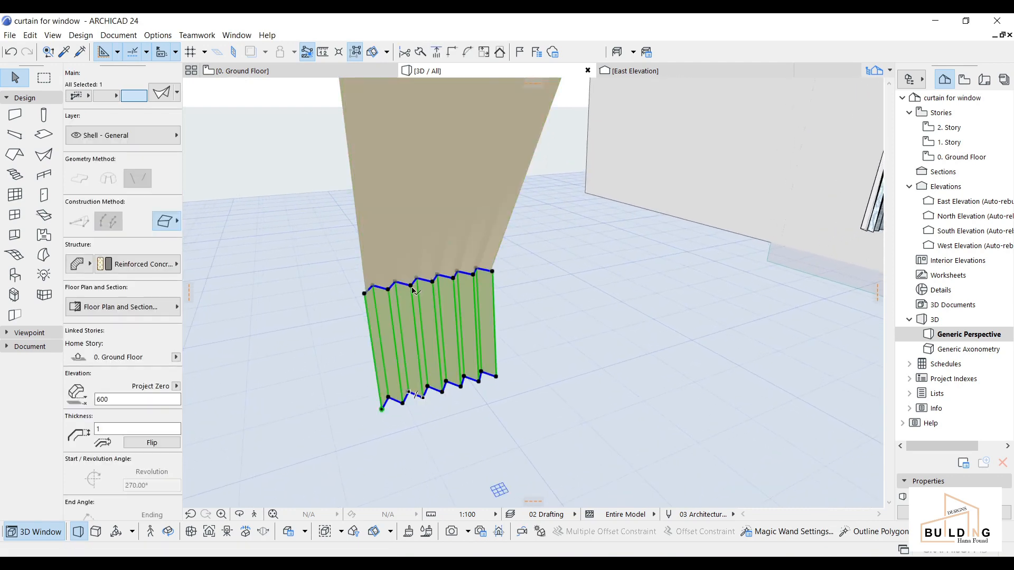
{"action": "left_click", "coordinate": [412, 288]}
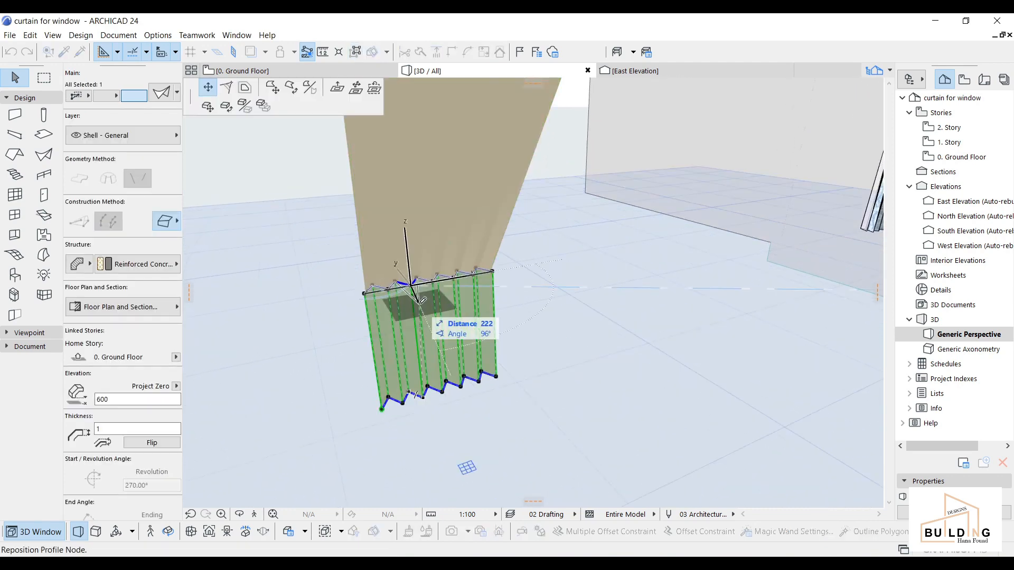
{"action": "left_click", "coordinate": [227, 90]}
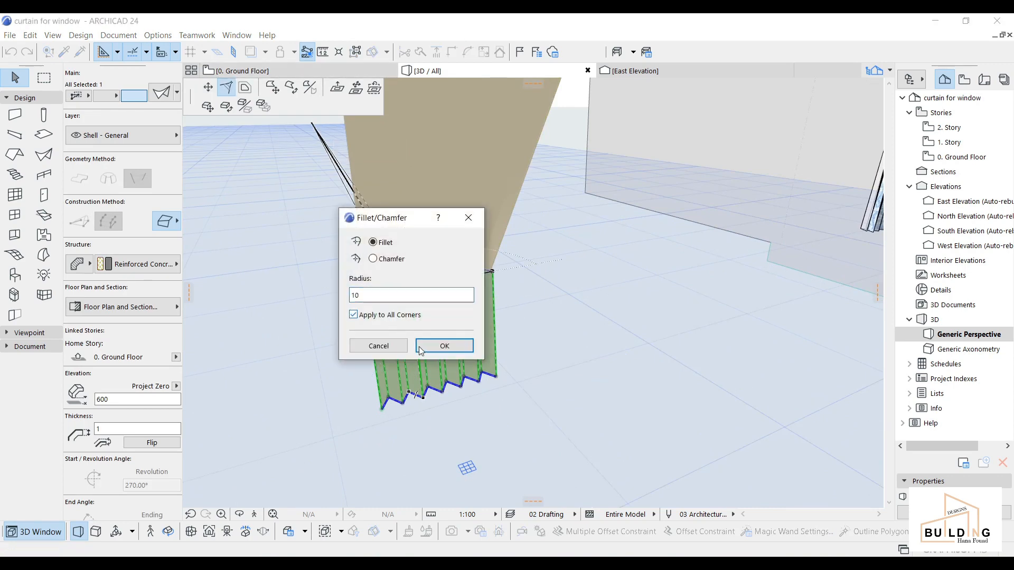
{"action": "left_click", "coordinate": [441, 347]}
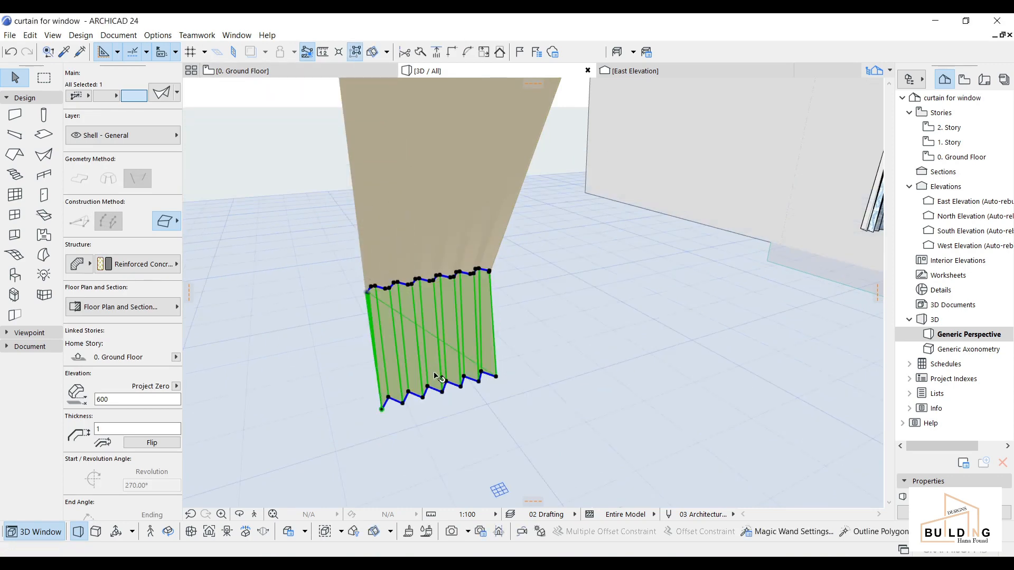
Fillet all corners of the straight lower shell's bottom profile with a radius of 10 and deselect the shell.
{"action": "scroll", "coordinate": [429, 363], "scroll_direction": "down", "scroll_amount": 1}
{"action": "middle_click_drag", "start_coordinate": [428, 363], "coordinate": [447, 321]}
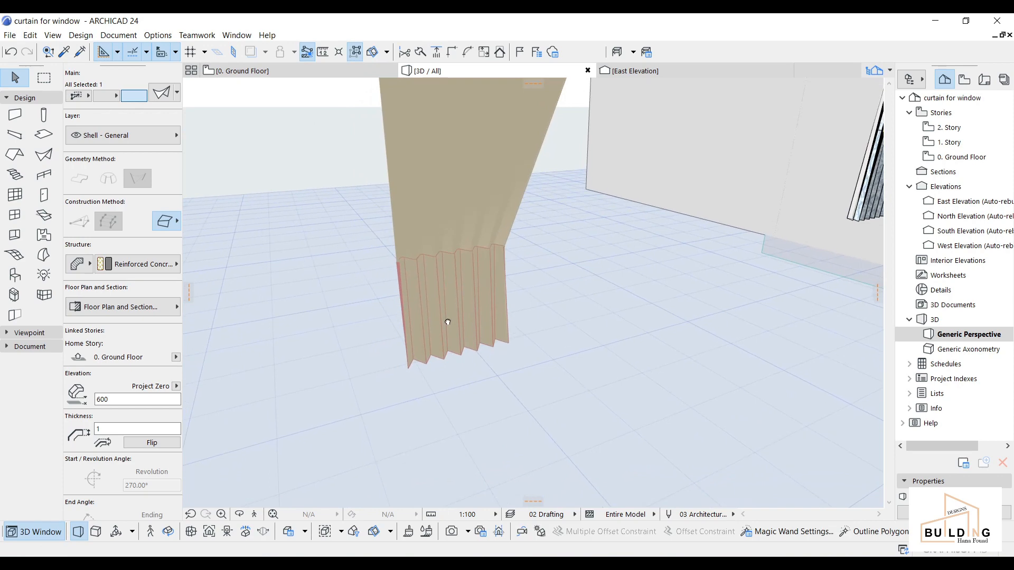
{"action": "left_click", "coordinate": [461, 357]}
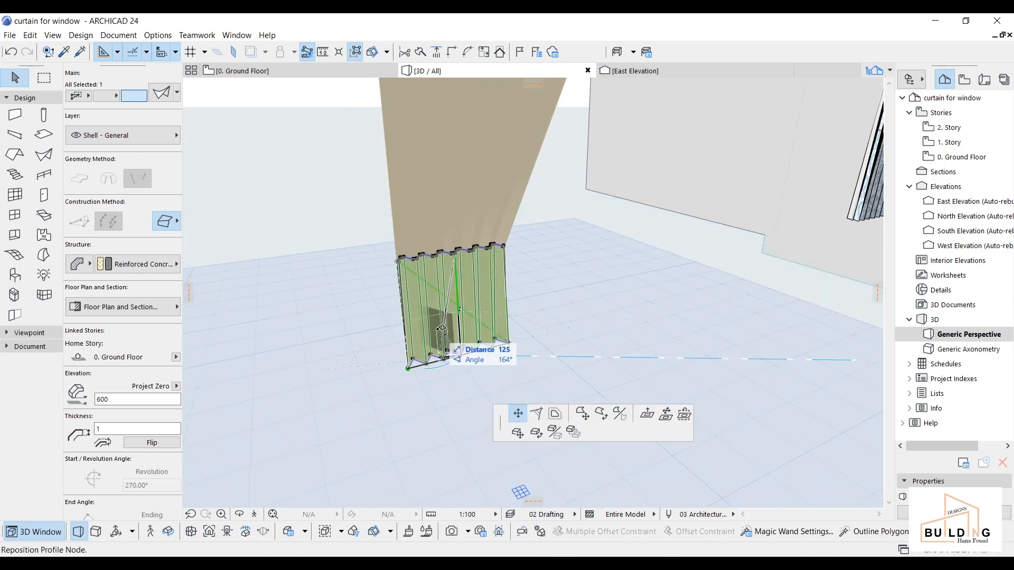
{"action": "left_click", "coordinate": [517, 375]}
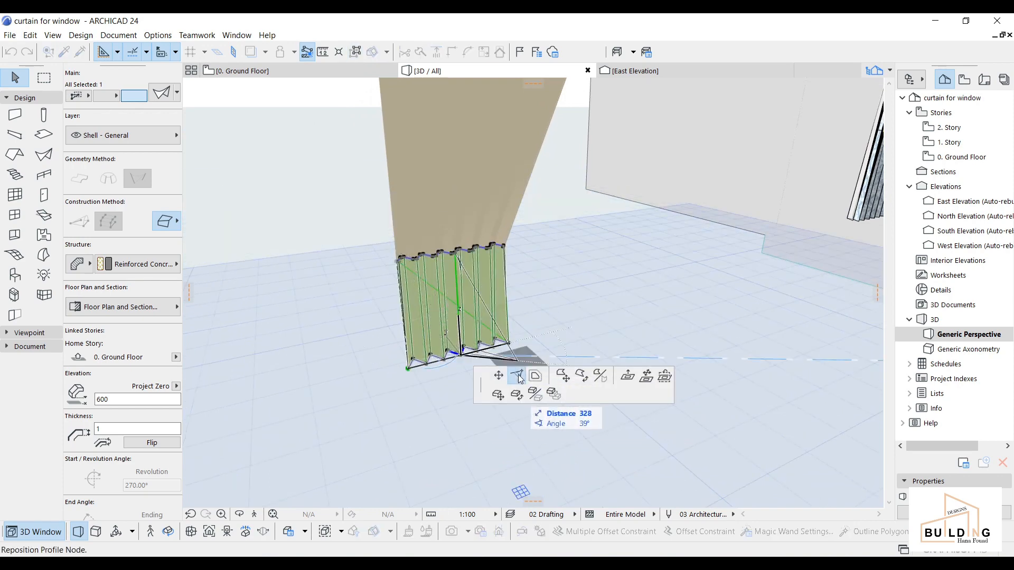
{"action": "left_click", "coordinate": [264, 105]}
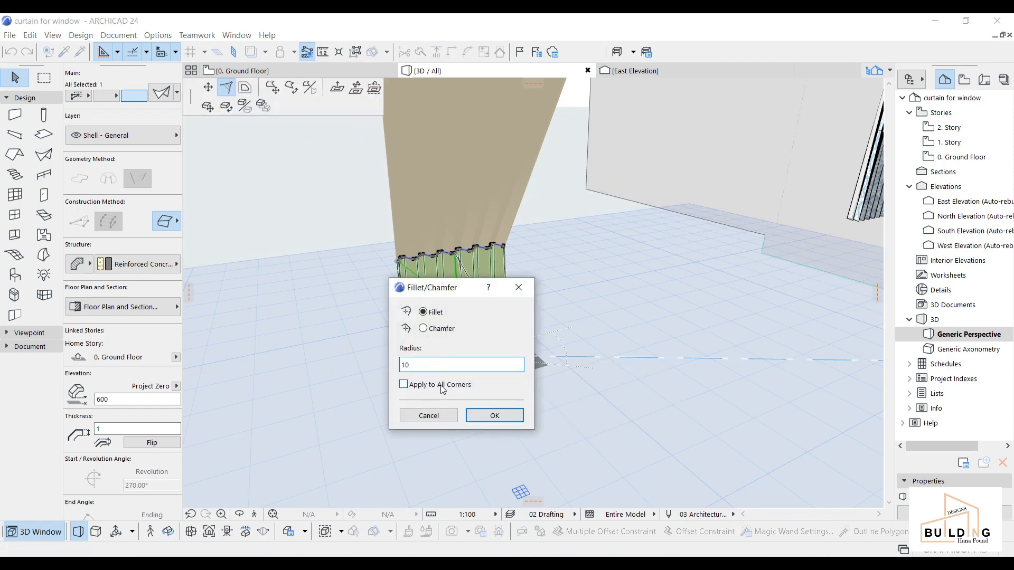
{"action": "left_click", "coordinate": [494, 415]}
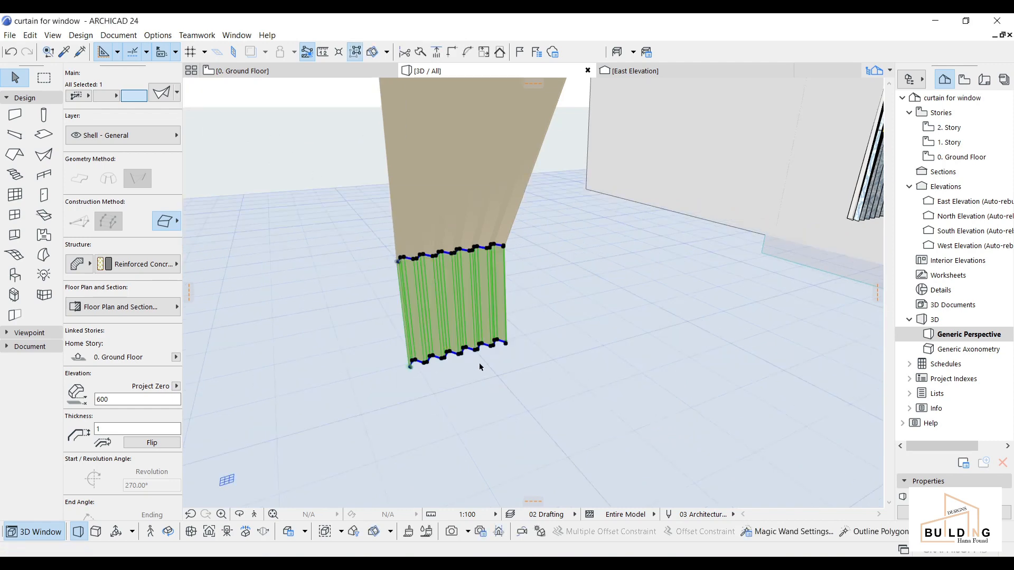
{"action": "key", "text": "Escape"}
Select both curtain shells and override their surfaces with "pillow color".
{"action": "scroll", "coordinate": [481, 287], "scroll_direction": "down", "scroll_amount": 1}
{"action": "middle_click_drag", "start_coordinate": [482, 285], "coordinate": [383, 321]}
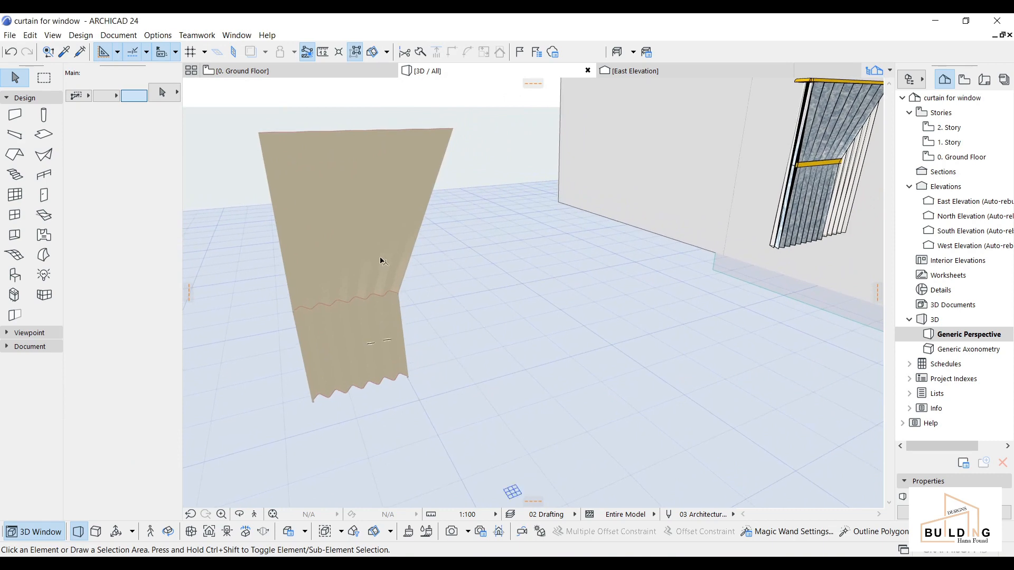
{"action": "middle_click_drag", "start_coordinate": [383, 258], "coordinate": [458, 236]}
{"action": "left_click", "coordinate": [459, 274]}
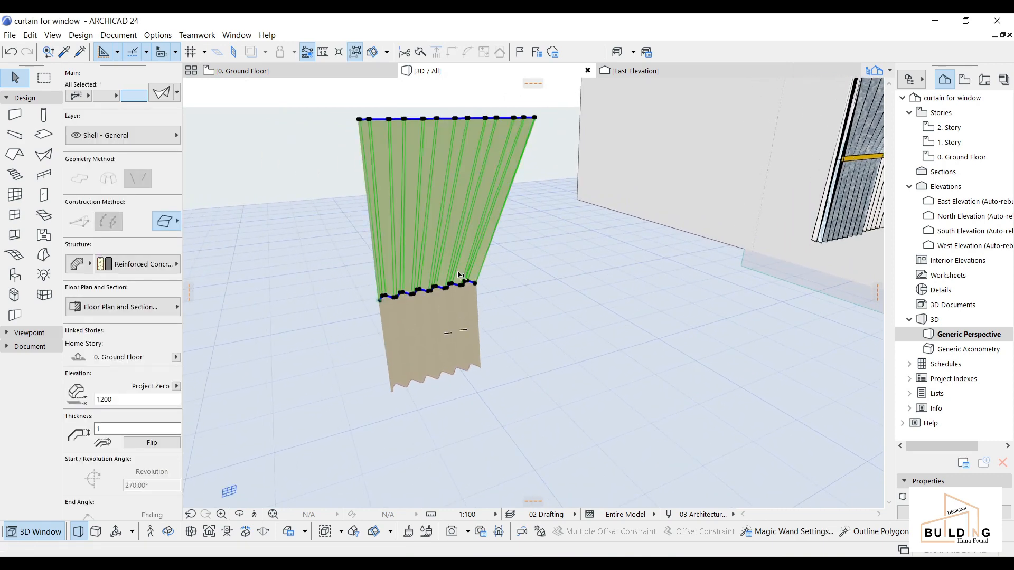
{"action": "left_click", "coordinate": [441, 299], "text": "shift"}
{"action": "scroll", "coordinate": [130, 390], "scroll_direction": "down", "scroll_amount": 5}
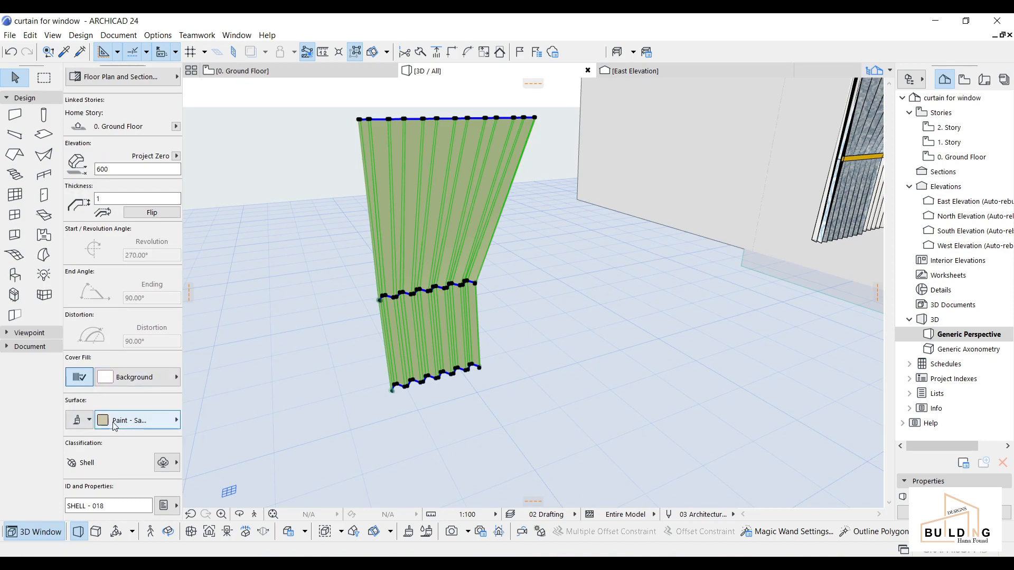
{"action": "left_click", "coordinate": [104, 420]}
{"action": "left_click", "coordinate": [93, 426]}
{"action": "left_click", "coordinate": [89, 422]}
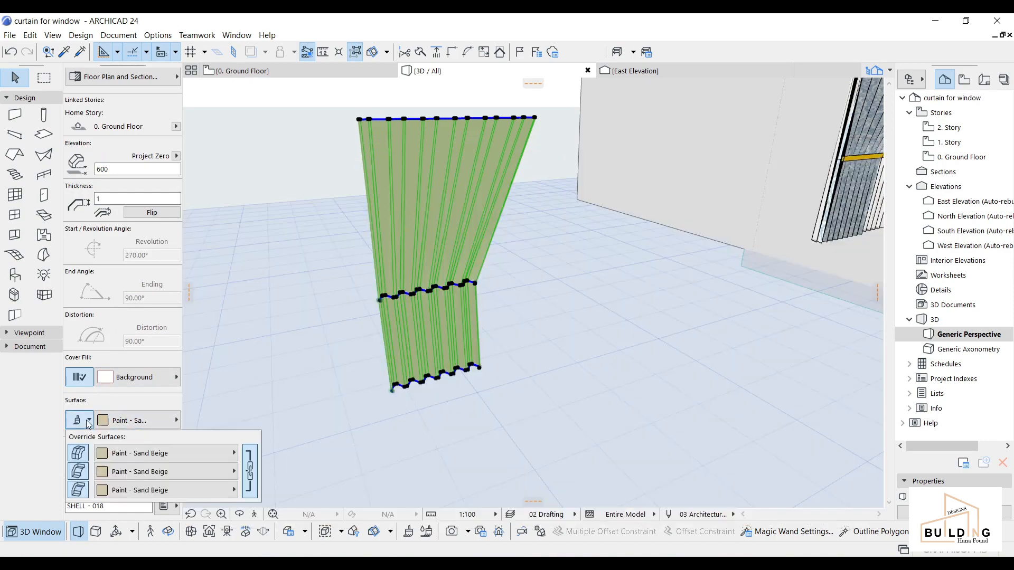
{"action": "left_click", "coordinate": [123, 420]}
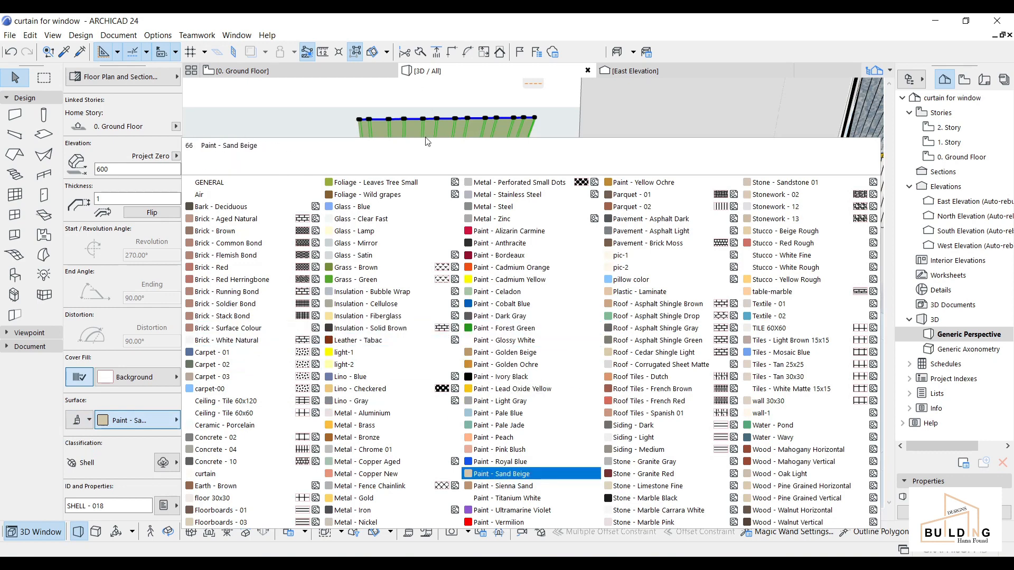
{"action": "left_click", "coordinate": [637, 279]}
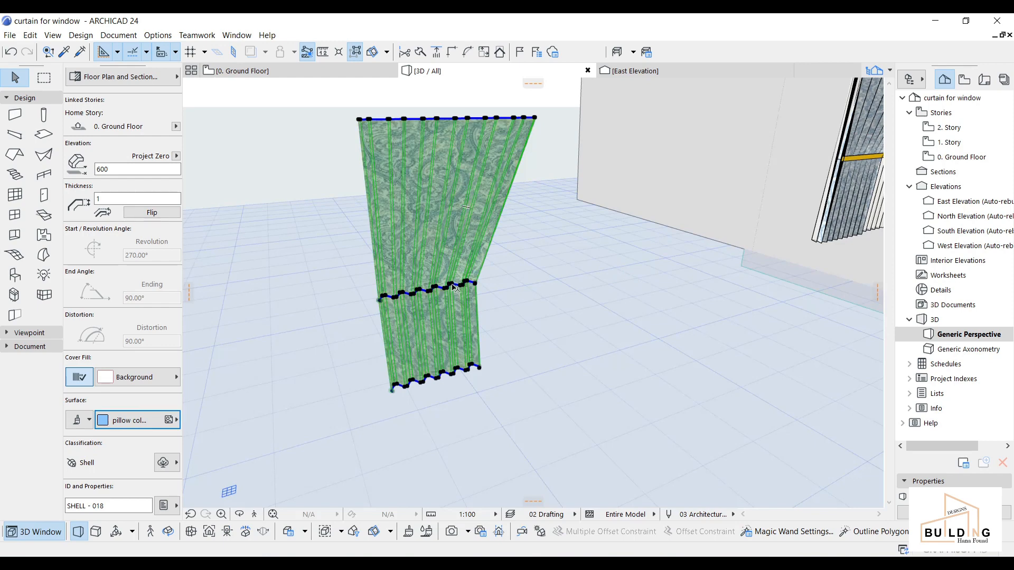
{"action": "middle_click_drag", "start_coordinate": [453, 280], "coordinate": [404, 259], "text": "shift"}
{"action": "key", "text": "Escape"}
{"action": "middle_click_drag", "start_coordinate": [390, 197], "coordinate": [379, 245]}
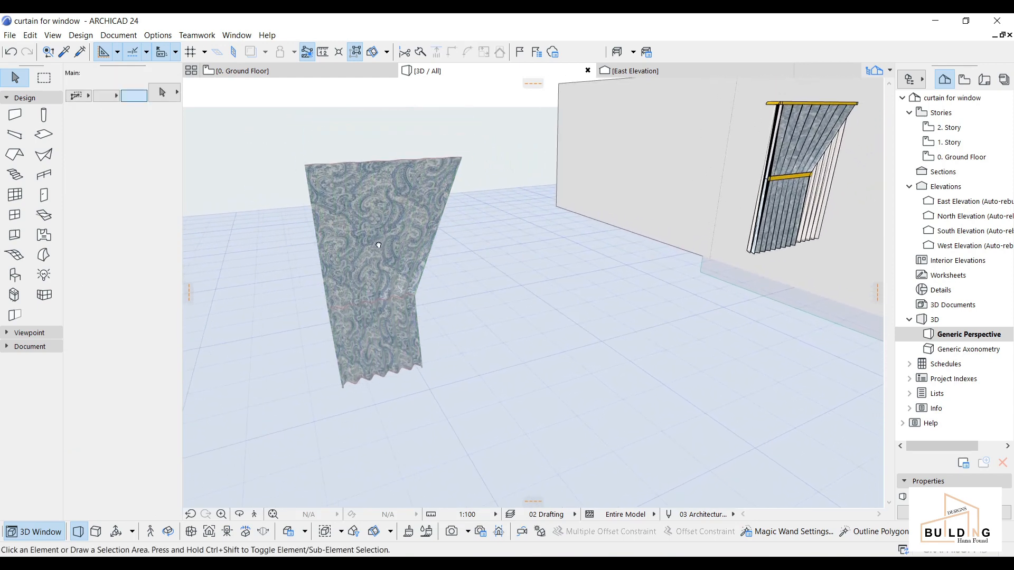
Switch to the ground floor plan and bring up the drafting tools.
{"action": "left_click", "coordinate": [295, 74]}
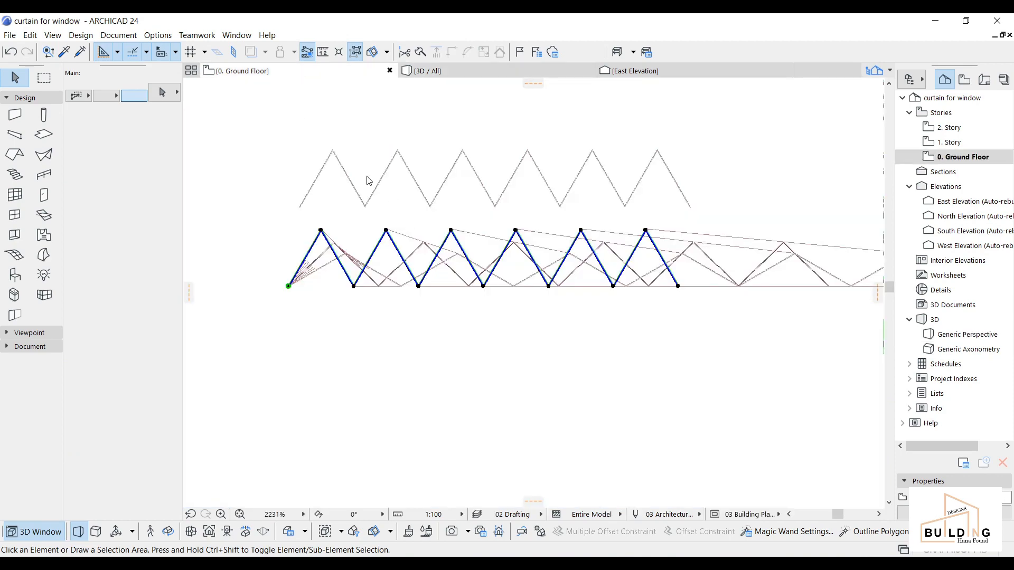
{"action": "scroll", "coordinate": [524, 284], "scroll_direction": "down", "scroll_amount": 2}
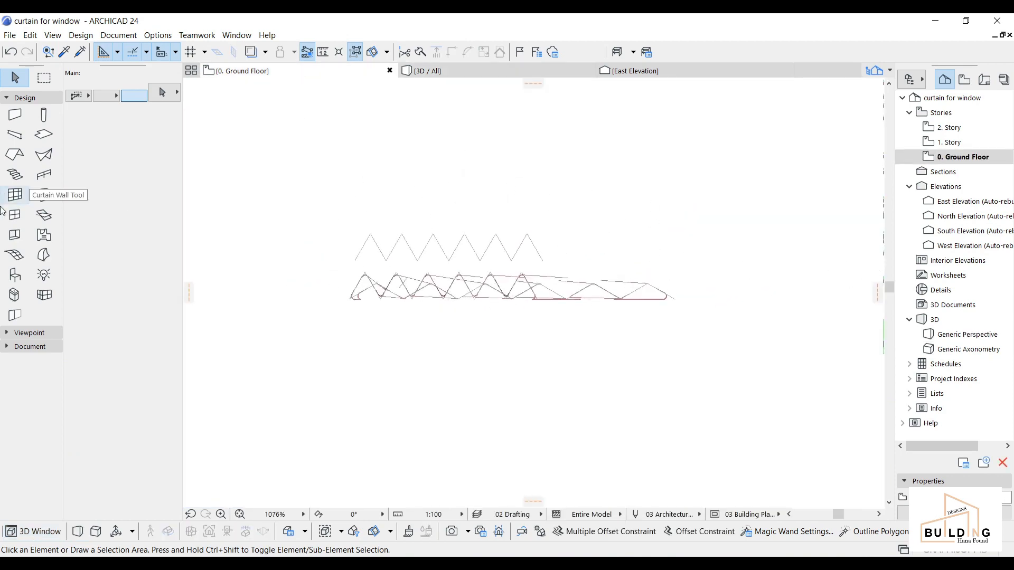
{"action": "left_click", "coordinate": [15, 101]}
{"action": "left_click", "coordinate": [24, 126]}
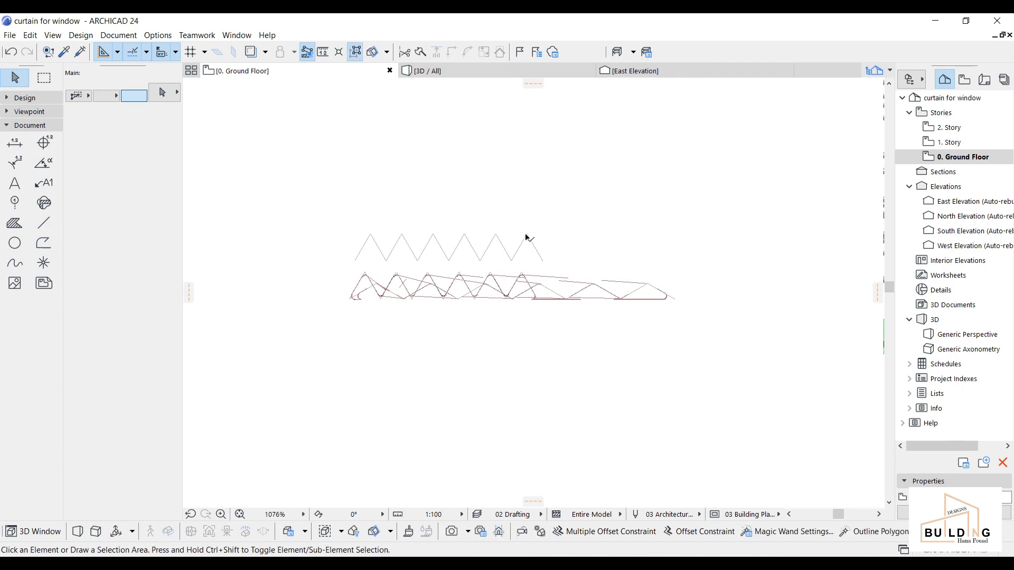
Extend the upper zigzag with four end-to-end copies of its last two line segments, spaced 100 apart, and deselect them.
{"action": "left_click", "coordinate": [537, 255]}
{"action": "scroll", "coordinate": [531, 257], "scroll_direction": "up", "scroll_amount": 3}
{"action": "scroll", "coordinate": [524, 256], "scroll_direction": "up", "scroll_amount": 1}
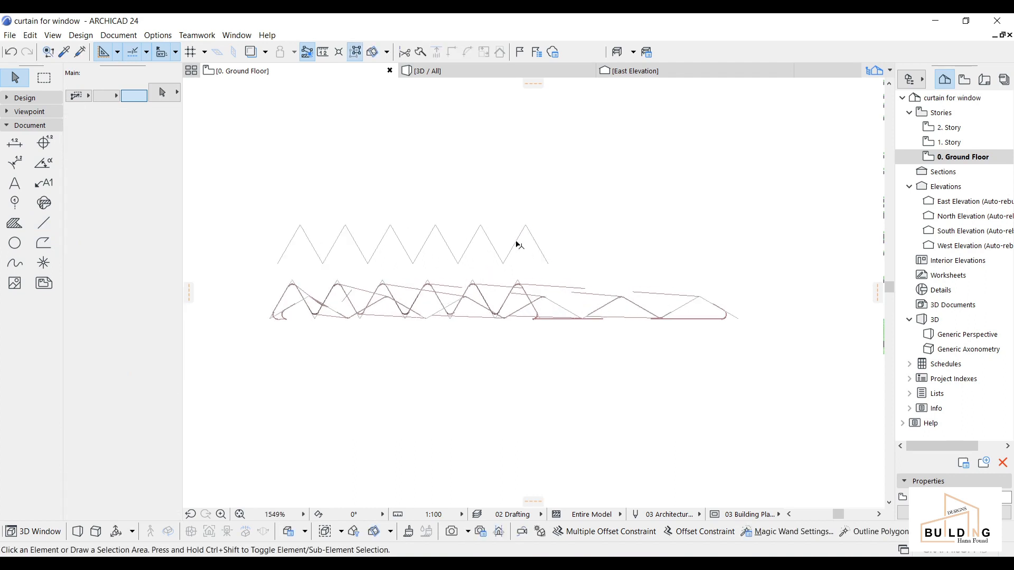
{"action": "left_click", "coordinate": [515, 250]}
{"action": "left_click", "coordinate": [541, 253], "text": "shift"}
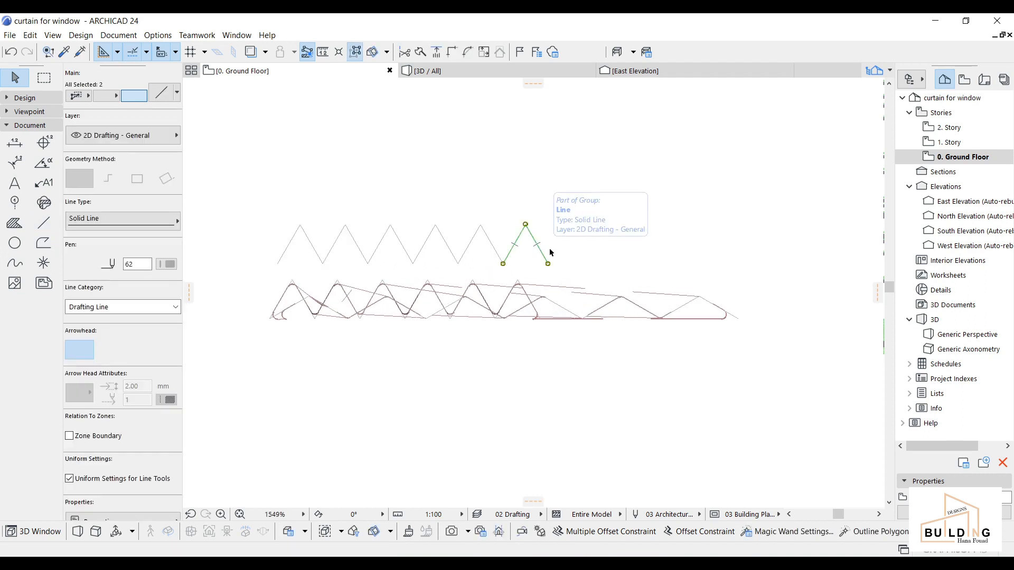
{"action": "right_click", "coordinate": [559, 246]}
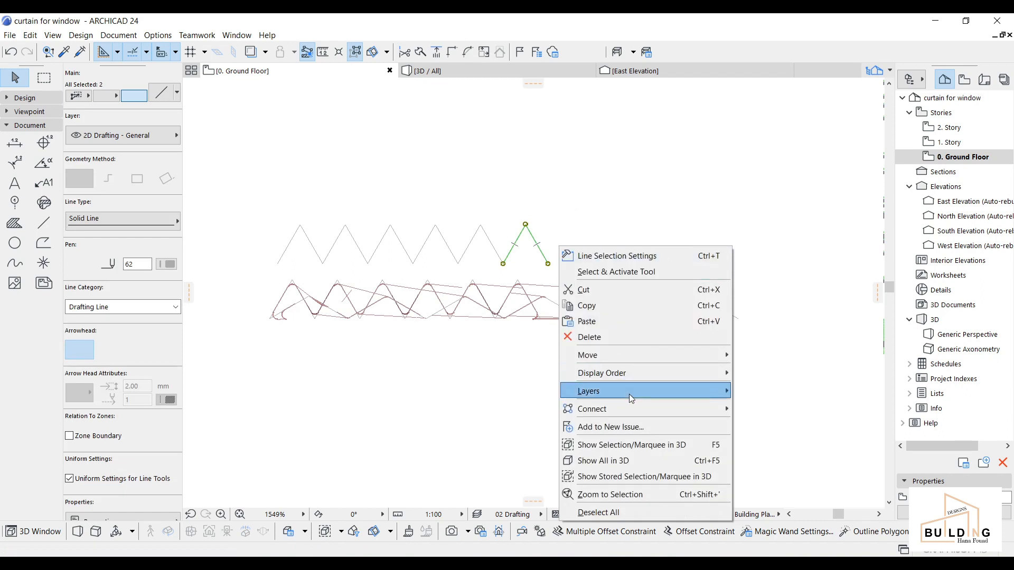
{"action": "mouse_move", "coordinate": [632, 399]}
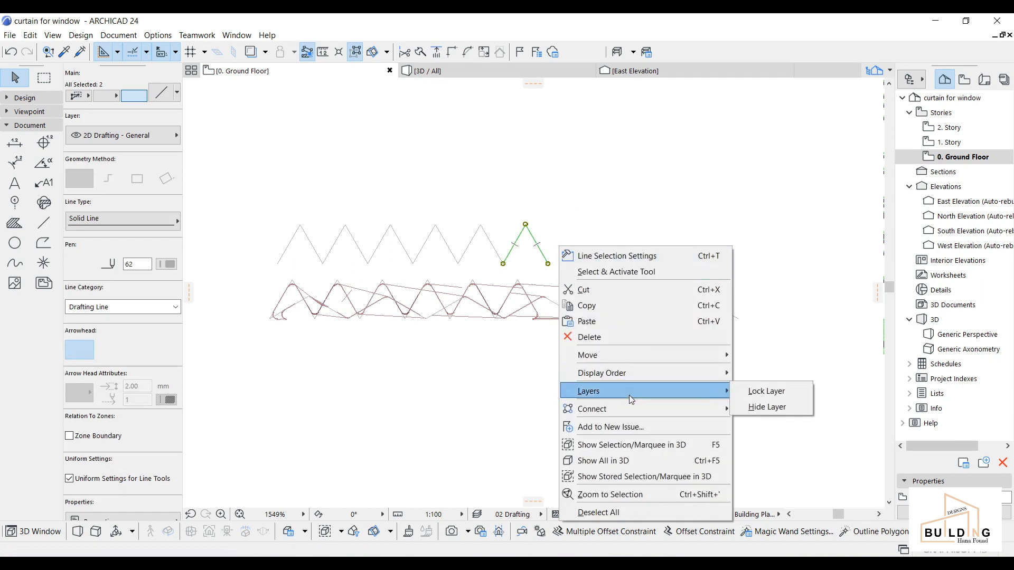
{"action": "mouse_move", "coordinate": [697, 355]}
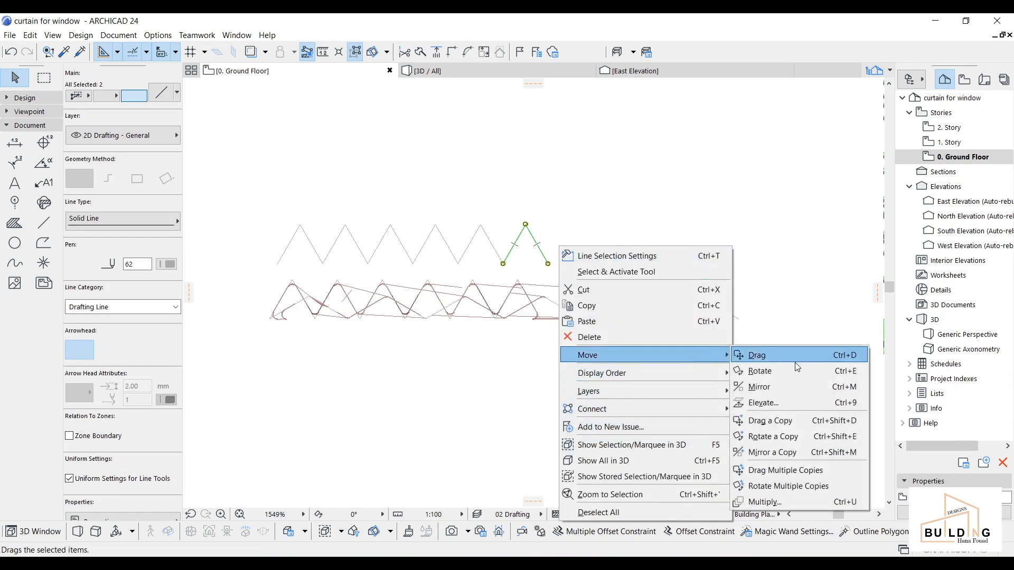
{"action": "left_click", "coordinate": [810, 471]}
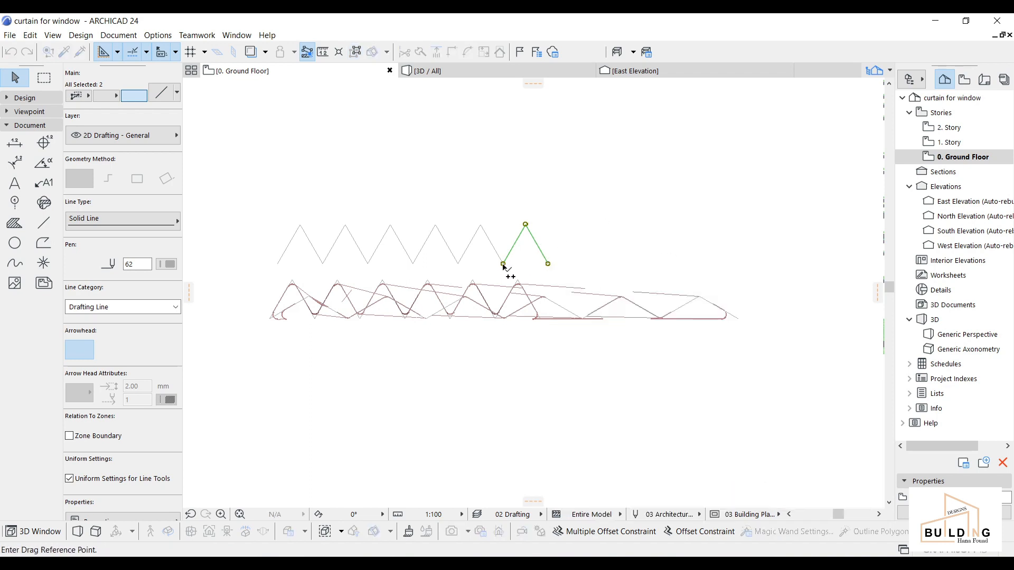
{"action": "left_click", "coordinate": [503, 264]}
{"action": "left_click", "coordinate": [548, 265]}
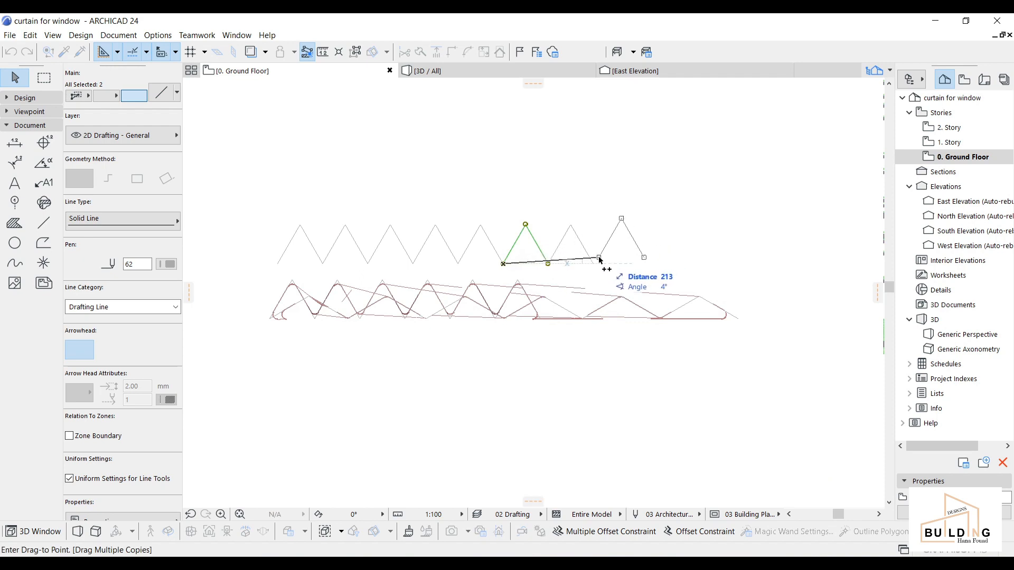
{"action": "left_click", "coordinate": [594, 265]}
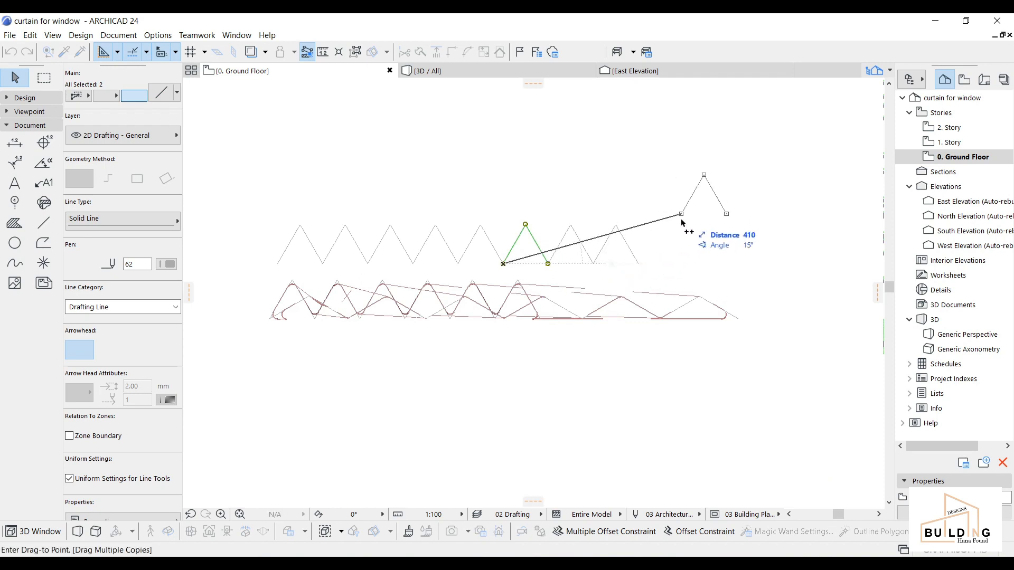
{"action": "left_click", "coordinate": [638, 264]}
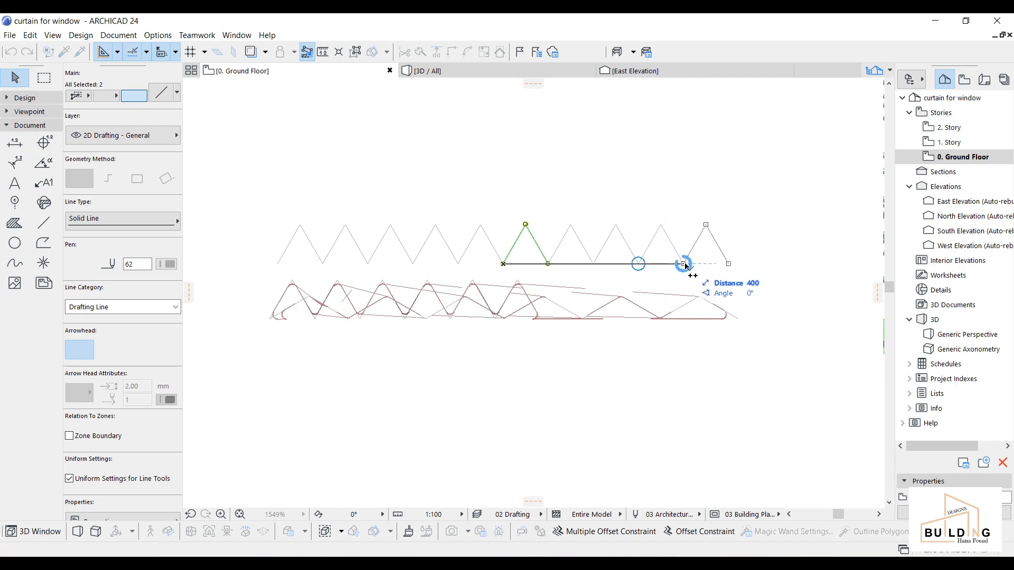
{"action": "left_click", "coordinate": [684, 264]}
{"action": "key", "text": "Escape"}
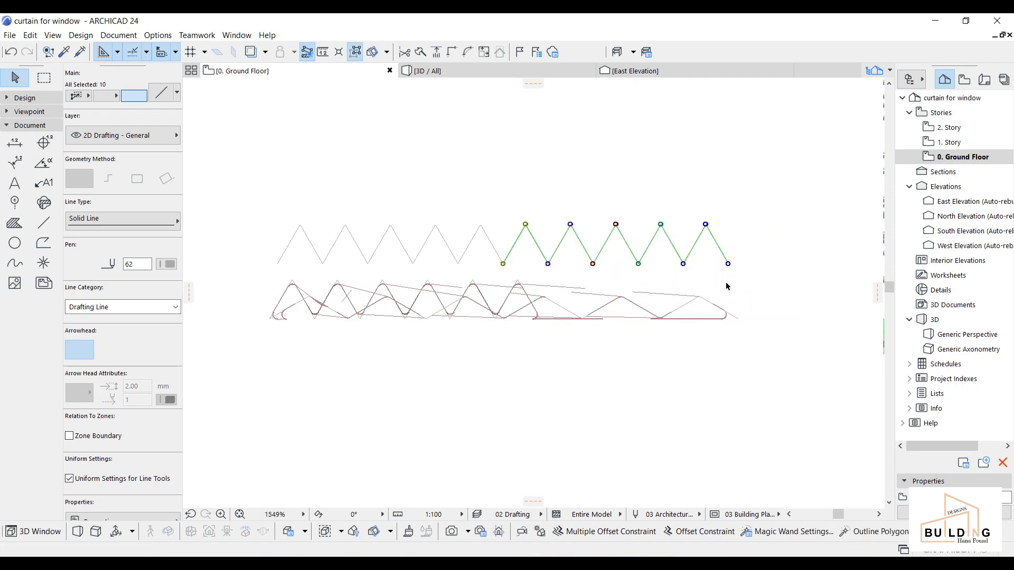
{"action": "key", "text": "Escape"}
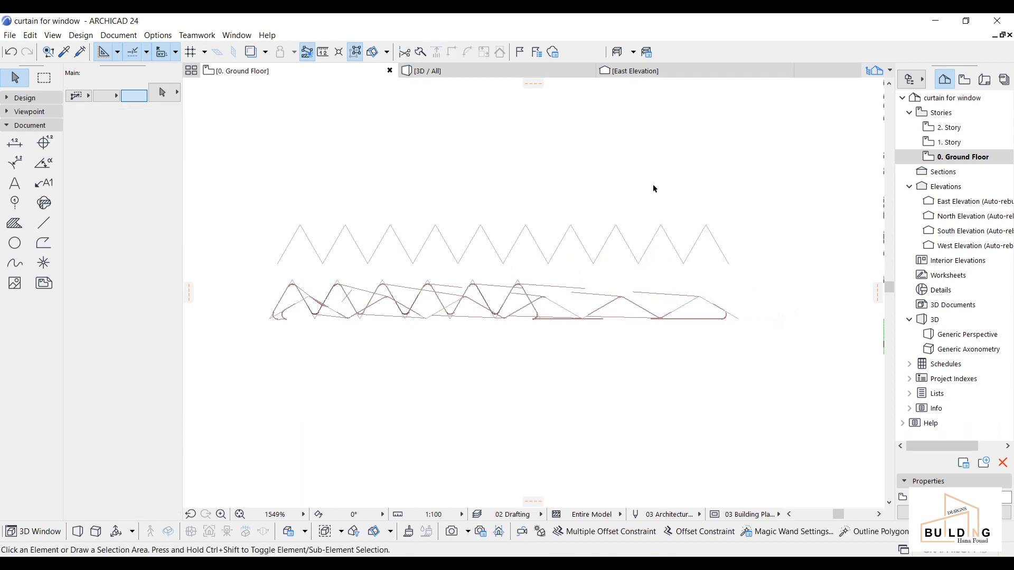
Start a new ruled shell with the Shell tool.
{"action": "left_click", "coordinate": [8, 99]}
{"action": "left_click", "coordinate": [45, 155]}
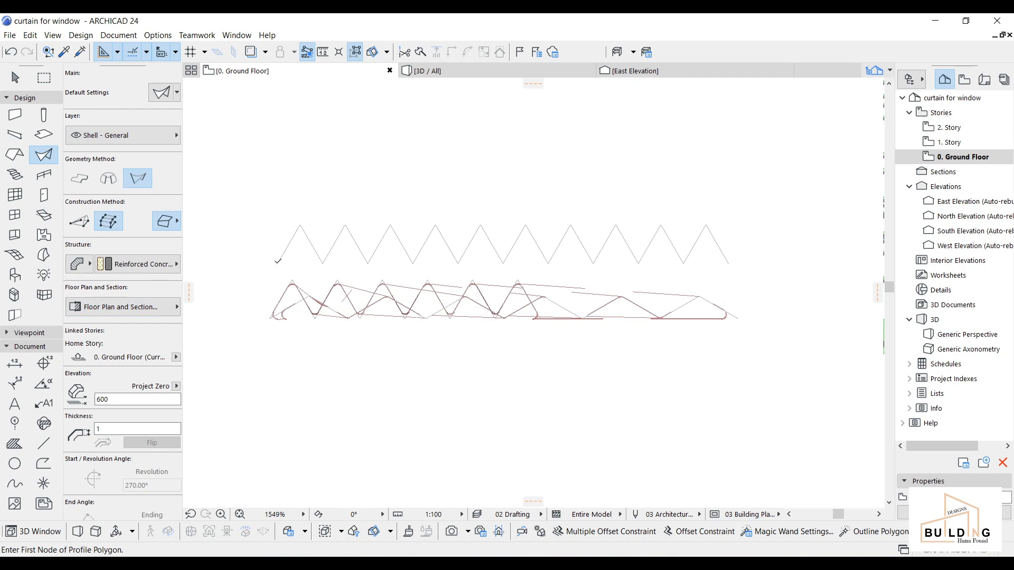
{"action": "left_click", "coordinate": [277, 264]}
{"action": "left_click", "coordinate": [300, 225]}
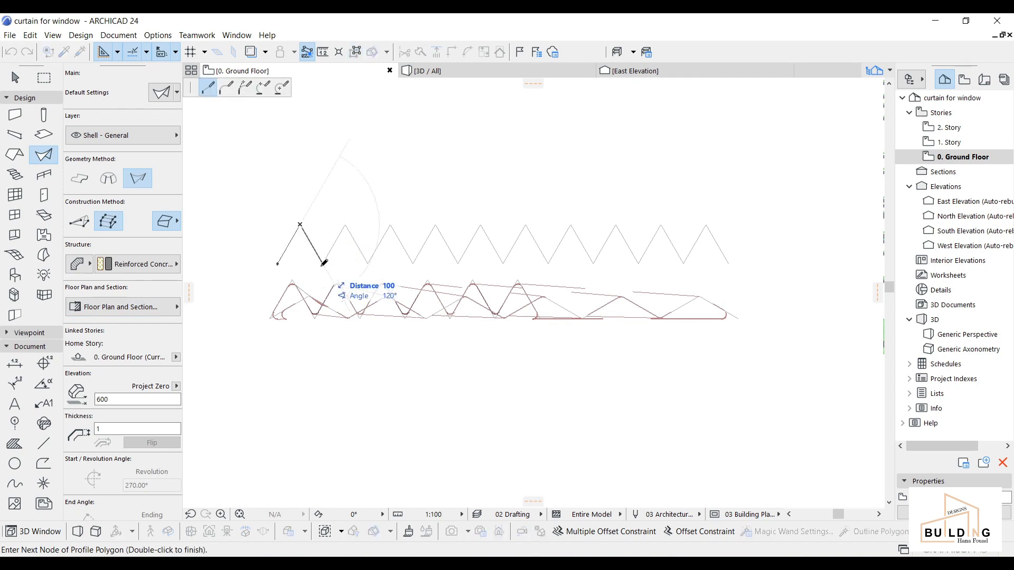
{"action": "left_click", "coordinate": [322, 263]}
{"action": "left_click", "coordinate": [346, 225]}
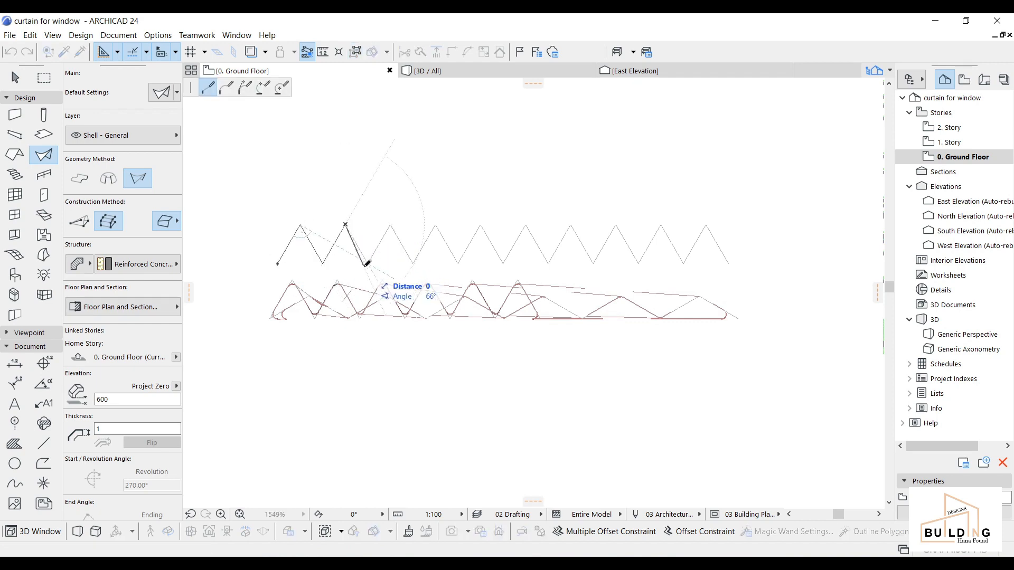
{"action": "left_click", "coordinate": [363, 267]}
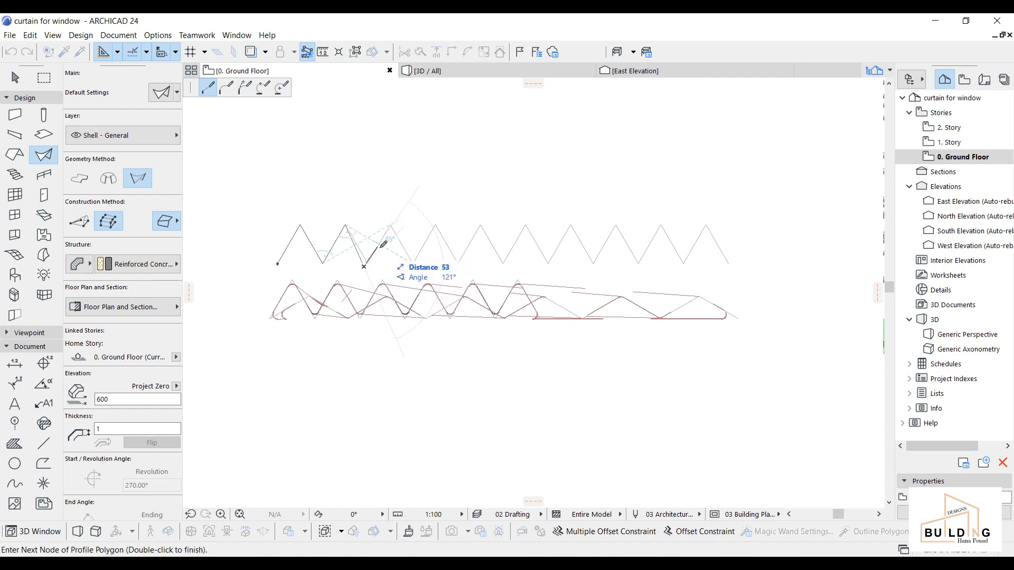
{"action": "key", "text": "Escape"}
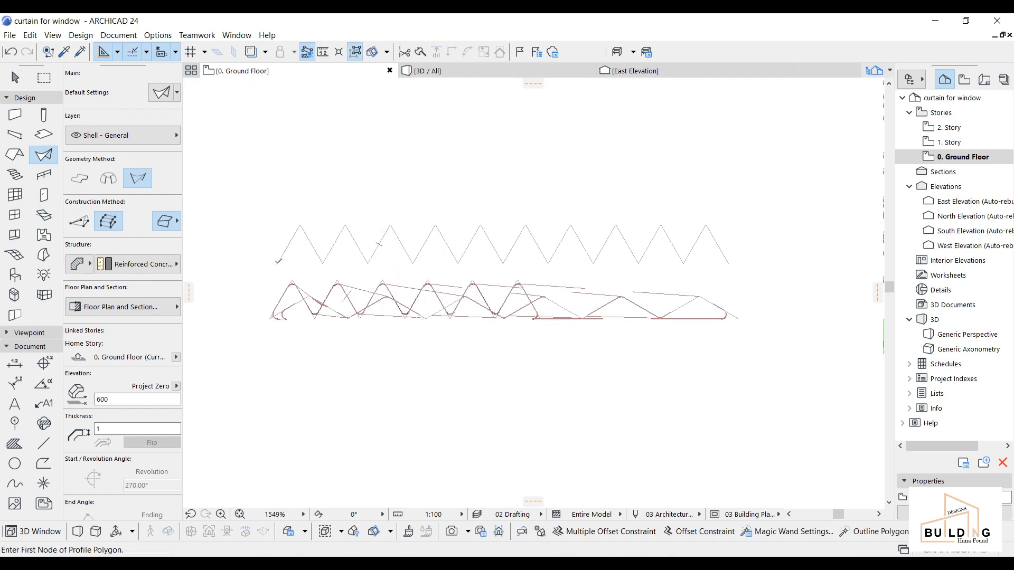
Trace the ruled shell's first profile along all ten peaks of the extended zigzag and set the distance between profiles to 1550.
{"action": "left_click", "coordinate": [278, 264]}
{"action": "left_click", "coordinate": [300, 226]}
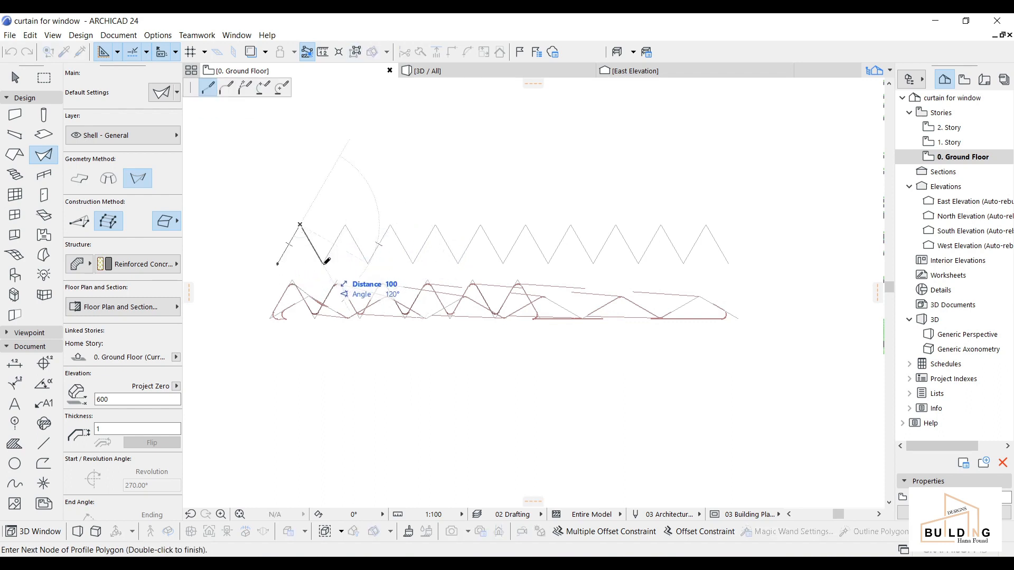
{"action": "left_click", "coordinate": [323, 264]}
{"action": "left_click", "coordinate": [345, 226]}
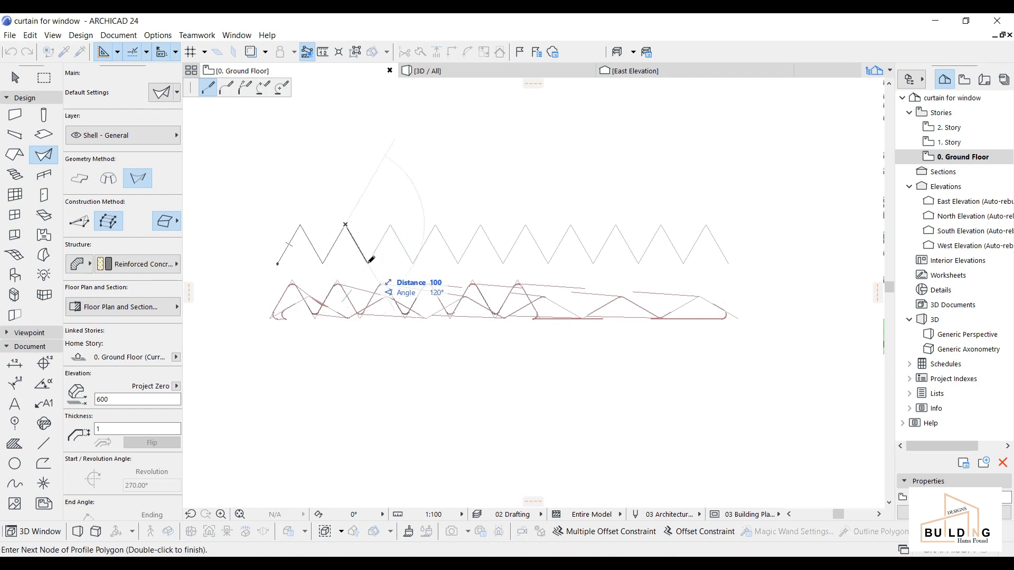
{"action": "left_click", "coordinate": [368, 264]}
{"action": "left_click", "coordinate": [390, 226]}
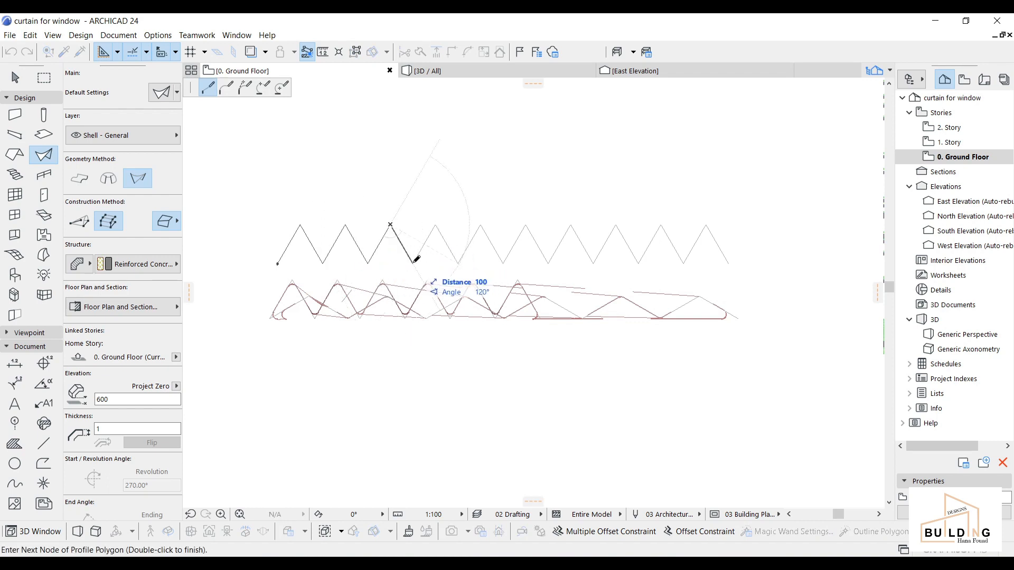
{"action": "left_click", "coordinate": [413, 264]}
{"action": "left_click", "coordinate": [435, 226]}
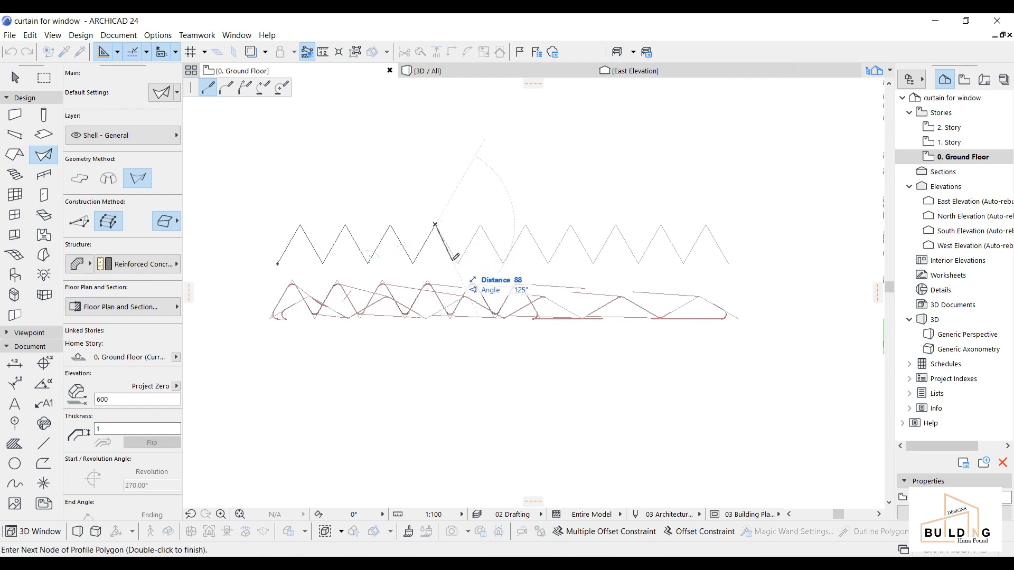
{"action": "left_click", "coordinate": [458, 263]}
{"action": "left_click", "coordinate": [481, 225]}
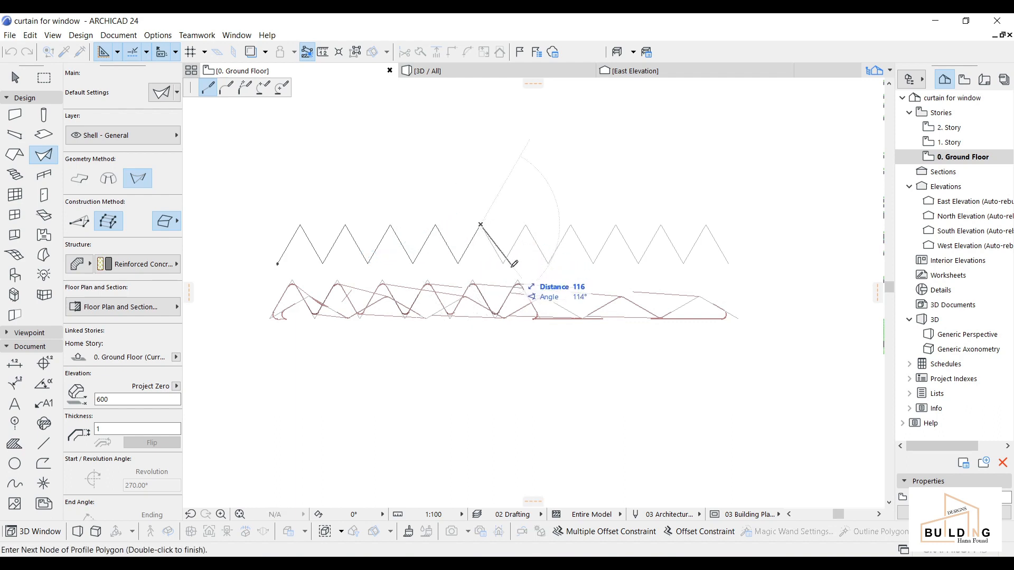
{"action": "left_click", "coordinate": [502, 264]}
{"action": "left_click", "coordinate": [526, 225]}
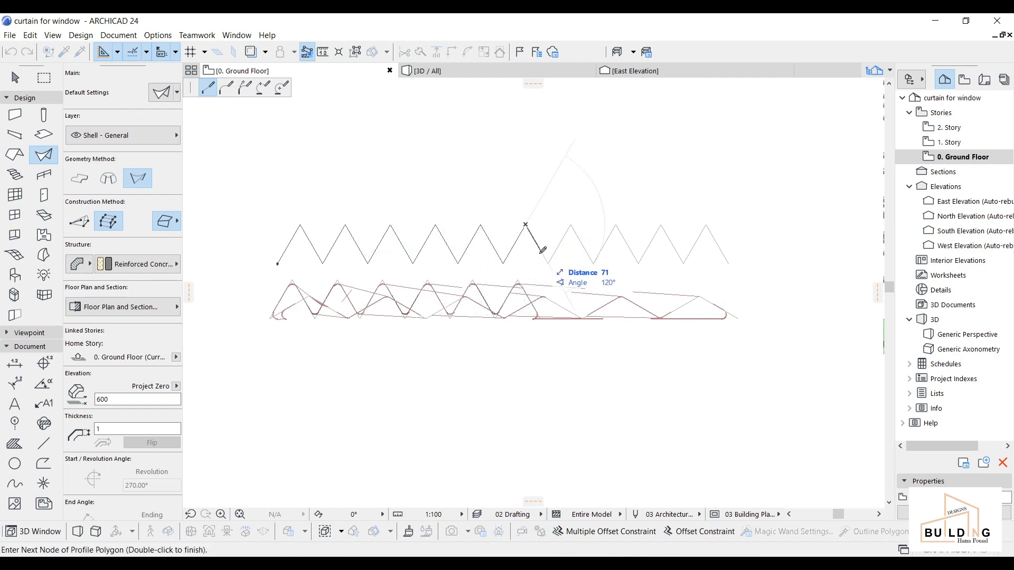
{"action": "left_click", "coordinate": [548, 263]}
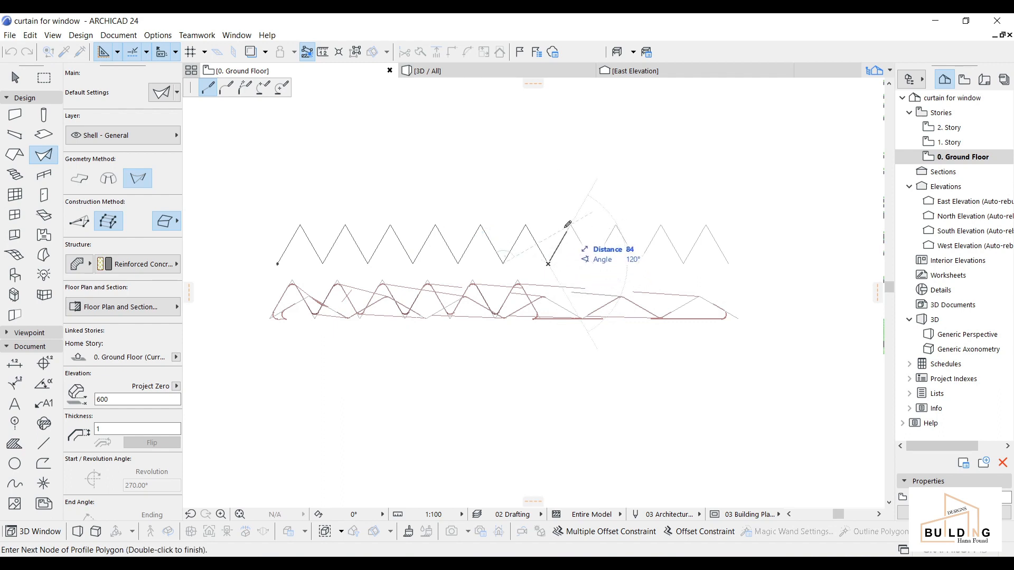
{"action": "left_click", "coordinate": [571, 226]}
{"action": "left_click", "coordinate": [593, 263]}
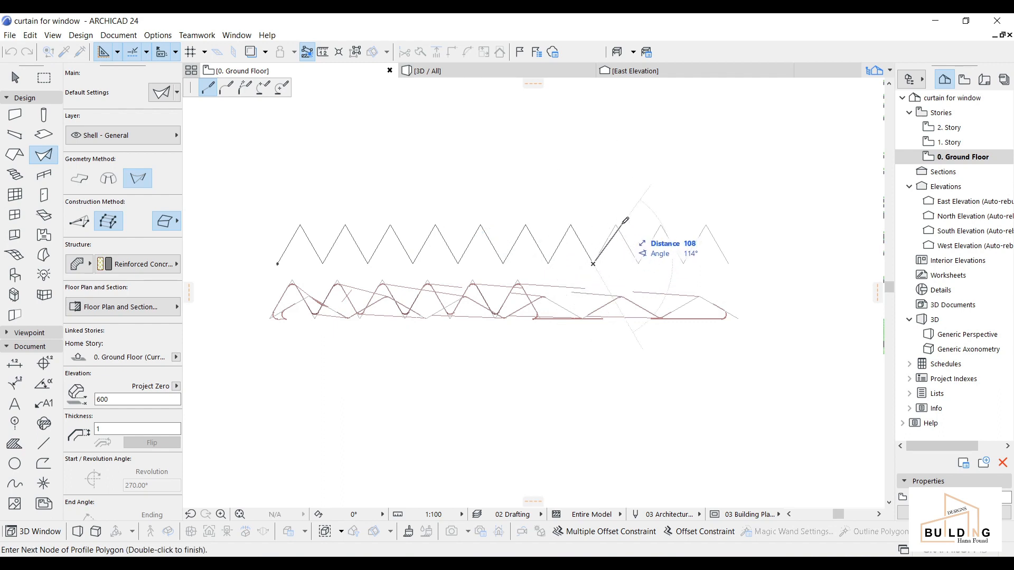
{"action": "left_click", "coordinate": [616, 225]}
{"action": "left_click", "coordinate": [638, 263]}
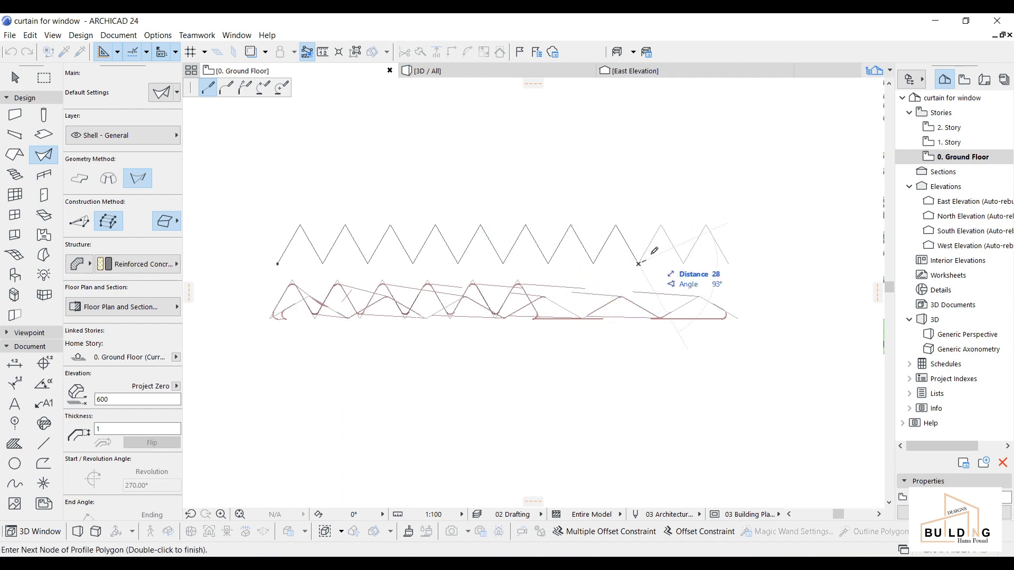
{"action": "left_click", "coordinate": [661, 226]}
{"action": "left_click", "coordinate": [684, 263]}
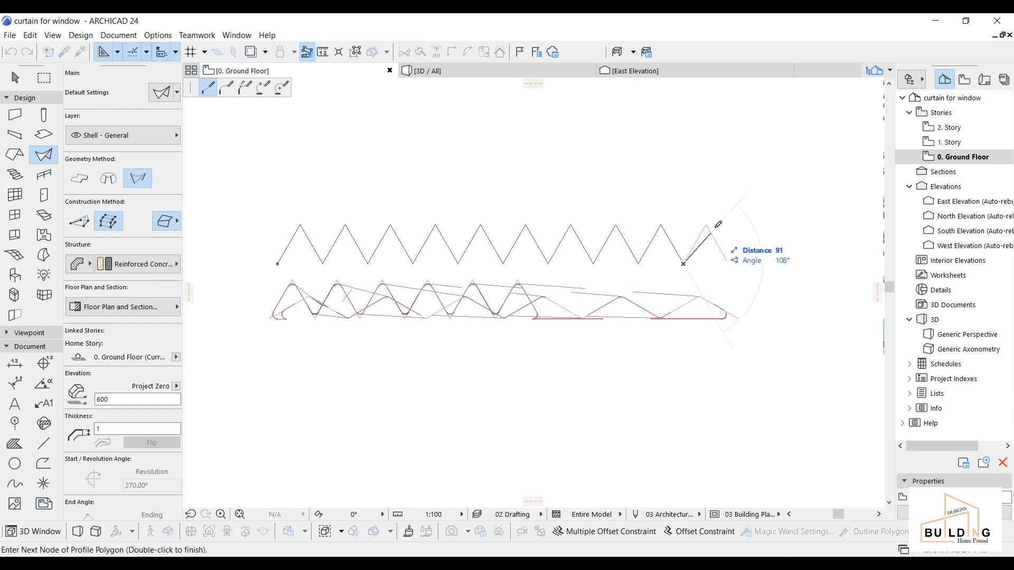
{"action": "left_click", "coordinate": [705, 225]}
{"action": "double_click", "coordinate": [729, 262]}
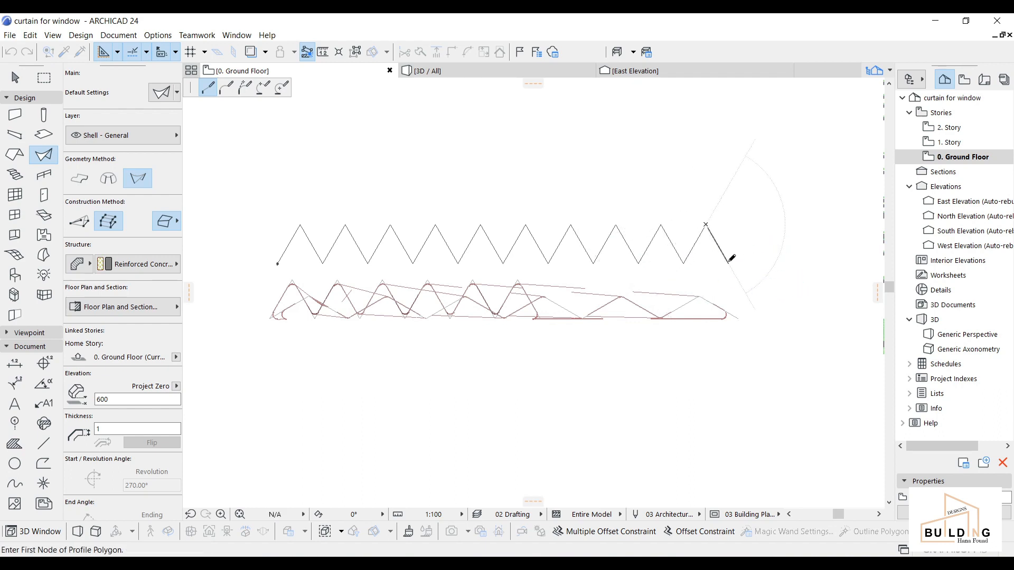
{"action": "right_click", "coordinate": [755, 249]}
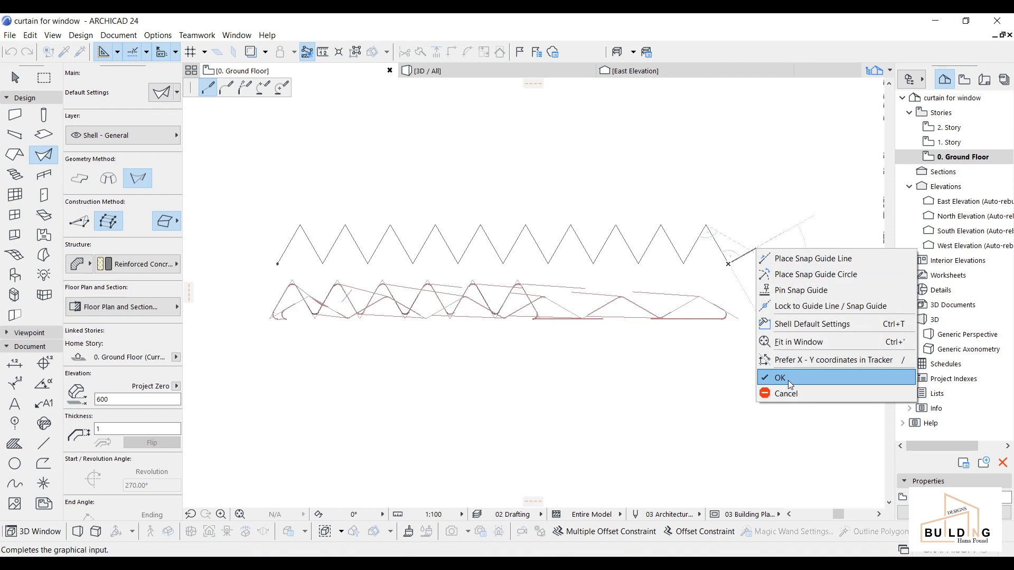
{"action": "left_click", "coordinate": [790, 381]}
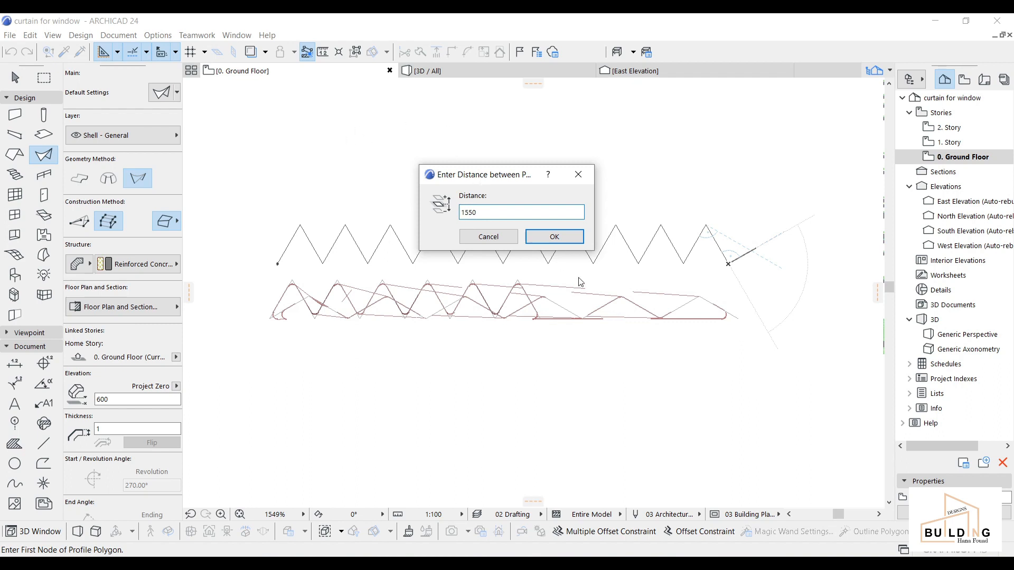
{"action": "left_click", "coordinate": [561, 233]}
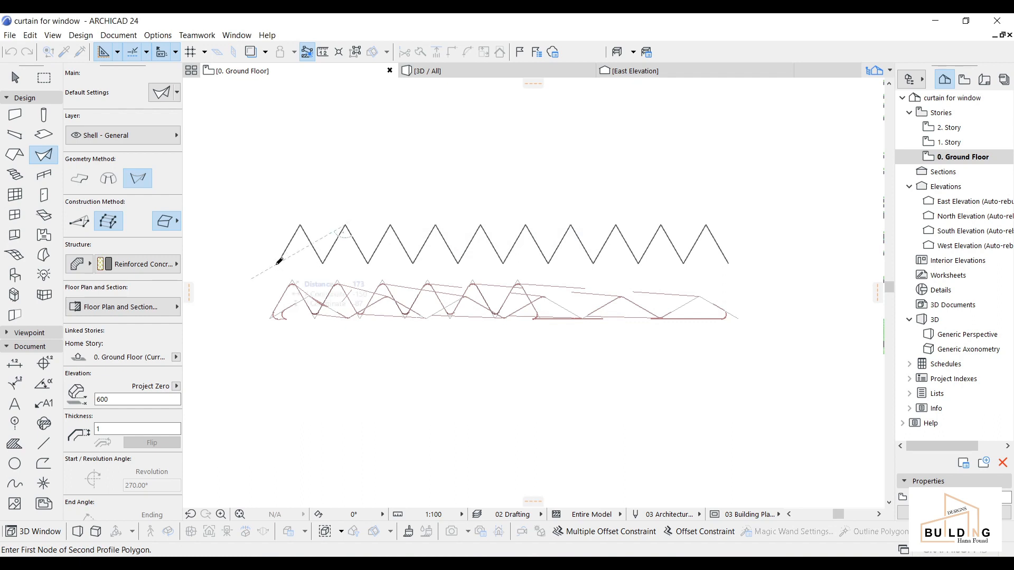
Trace the ruled shell's second profile over the same extended zigzag through all ten peaks and finish the shell.
{"action": "left_click", "coordinate": [278, 263]}
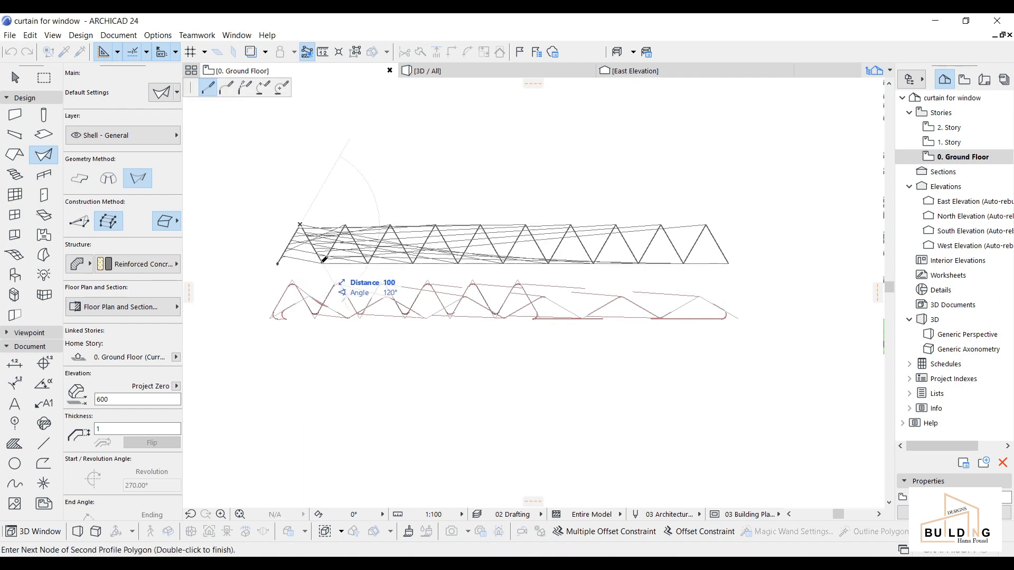
{"action": "left_click", "coordinate": [323, 263]}
{"action": "left_click", "coordinate": [345, 225]}
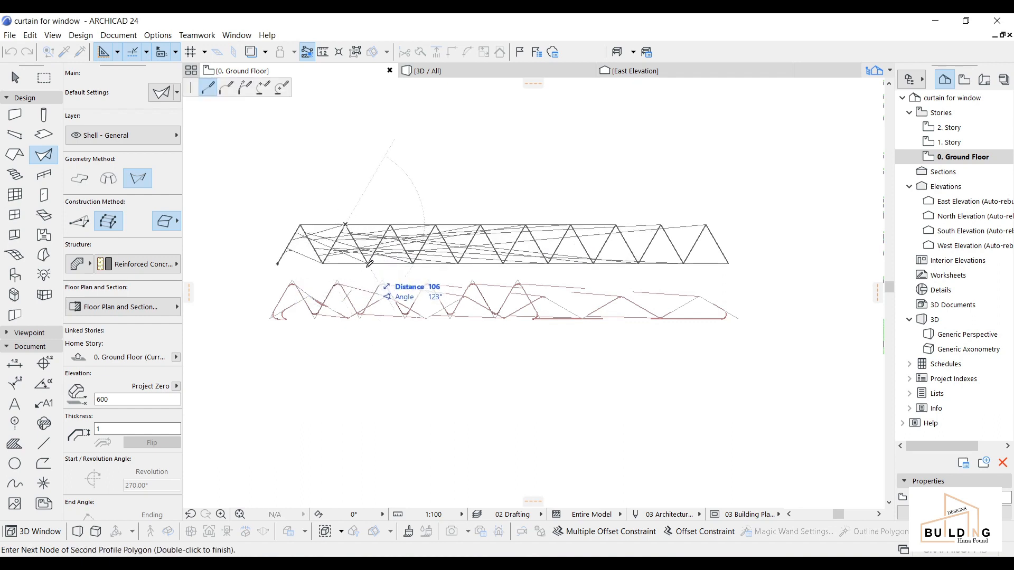
{"action": "left_click", "coordinate": [368, 263]}
{"action": "left_click", "coordinate": [390, 224]}
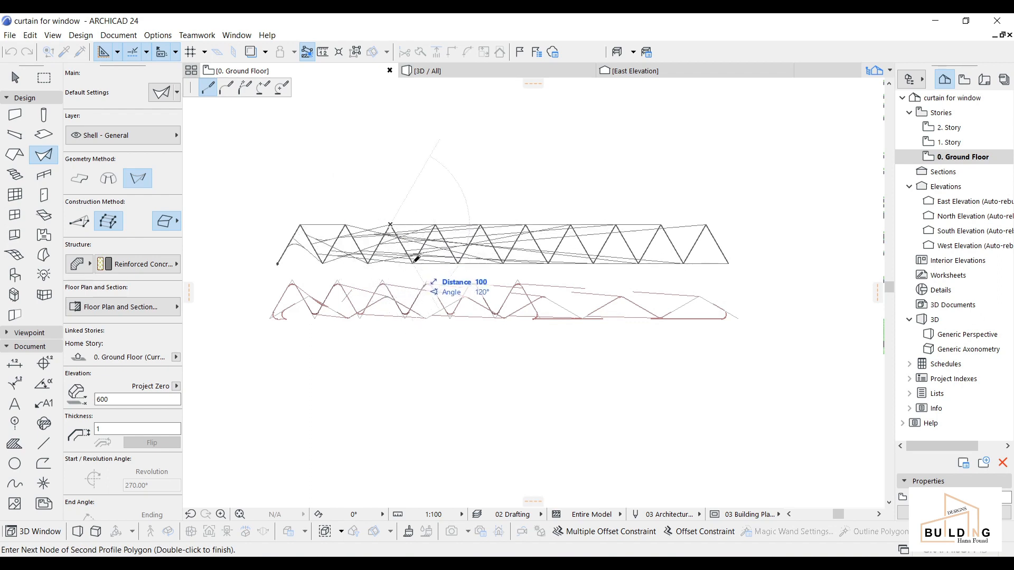
{"action": "left_click", "coordinate": [413, 263]}
{"action": "left_click", "coordinate": [438, 224]}
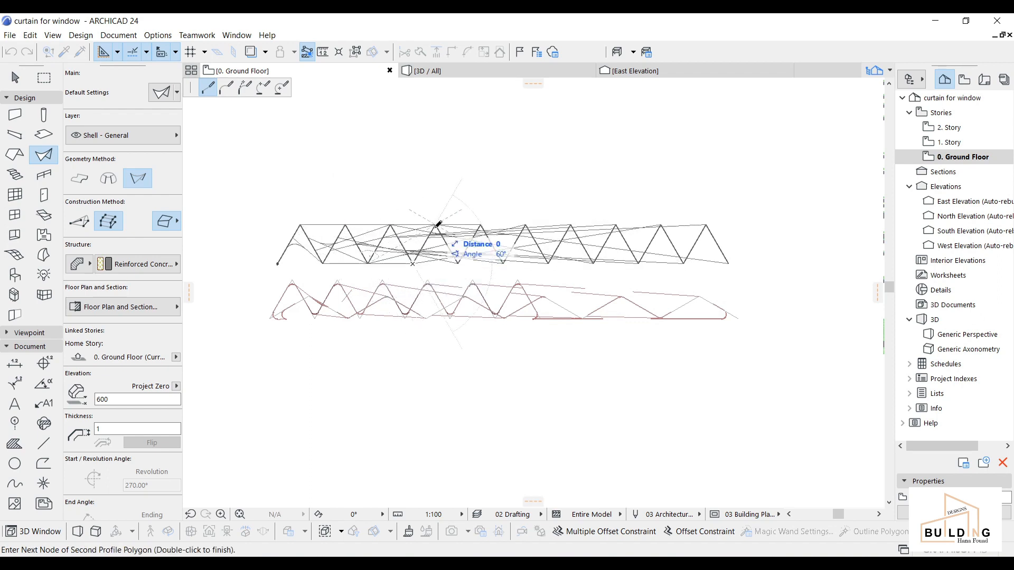
{"action": "left_click", "coordinate": [458, 263]}
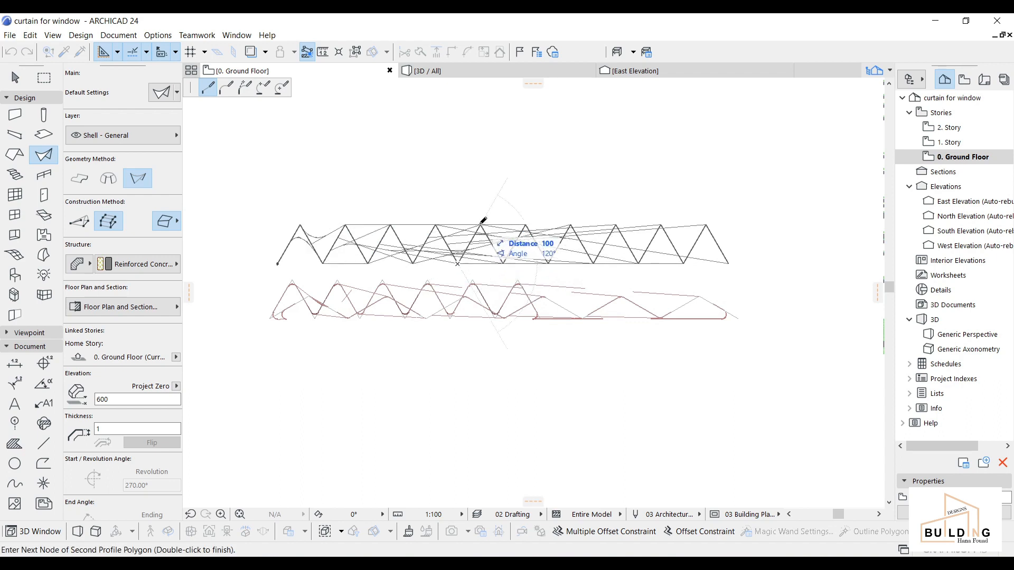
{"action": "left_click", "coordinate": [481, 225]}
{"action": "left_click", "coordinate": [503, 263]}
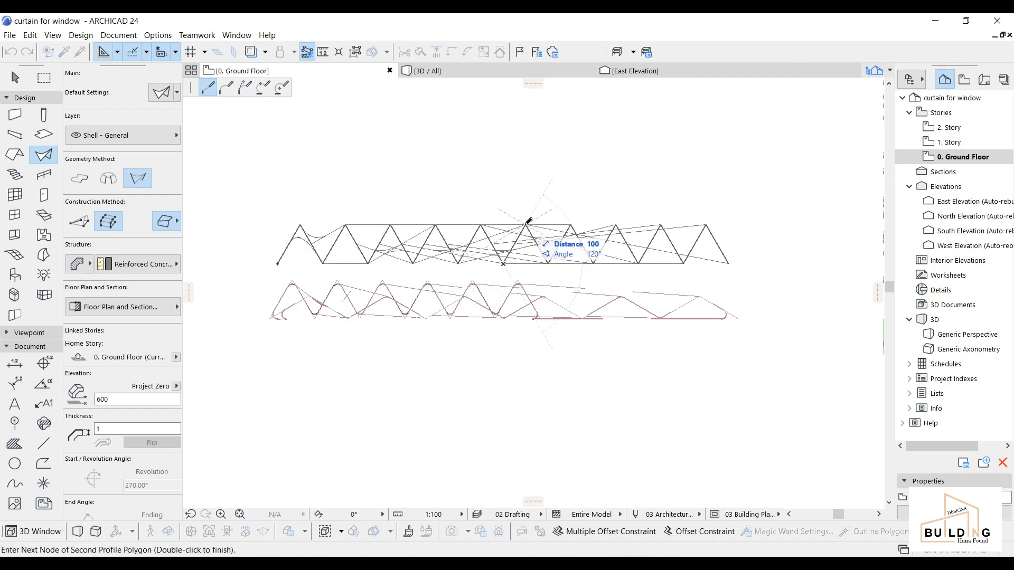
{"action": "left_click", "coordinate": [525, 224]}
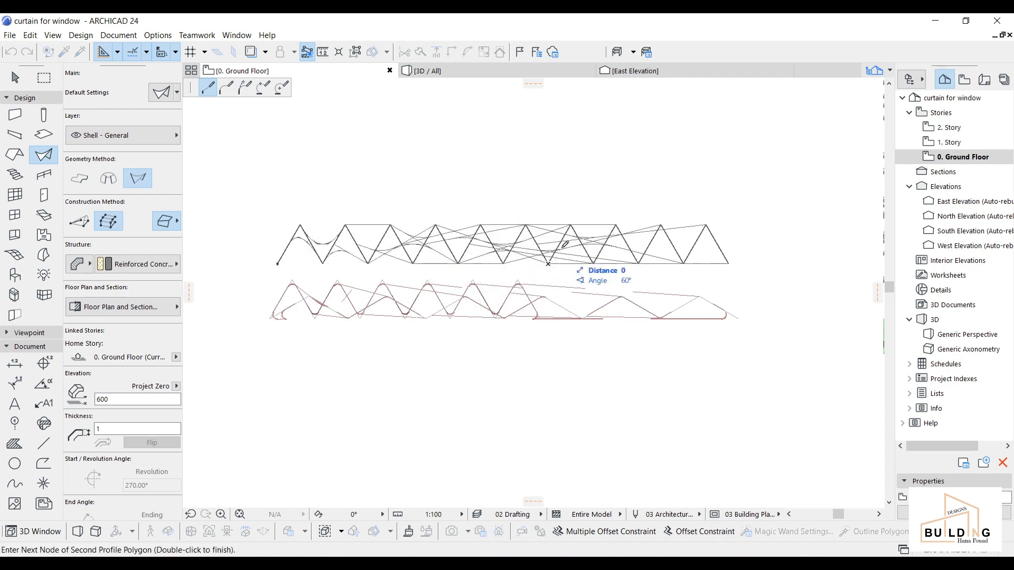
{"action": "left_click", "coordinate": [548, 263]}
{"action": "left_click", "coordinate": [571, 224]}
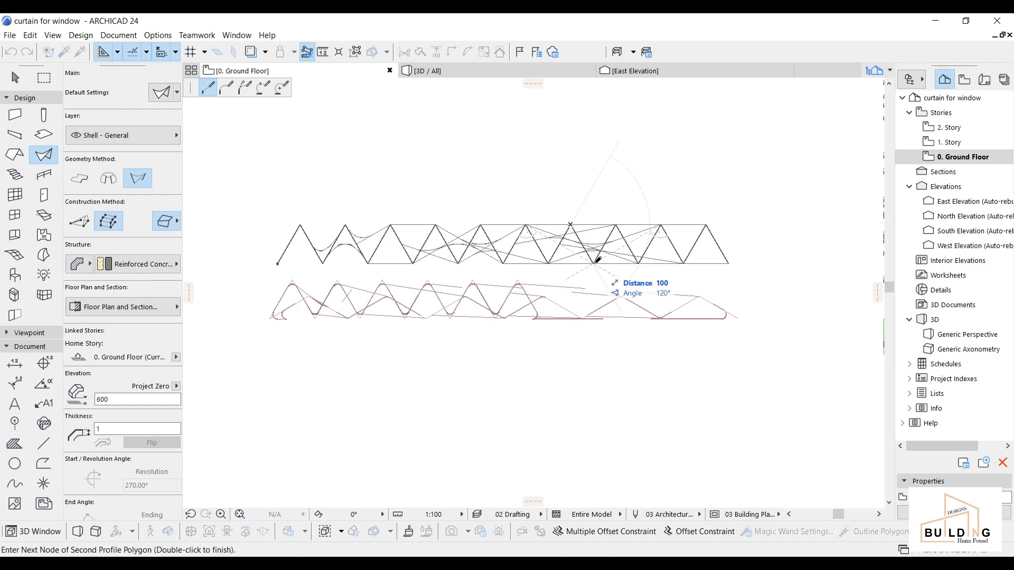
{"action": "left_click", "coordinate": [594, 263]}
{"action": "left_click", "coordinate": [617, 224]}
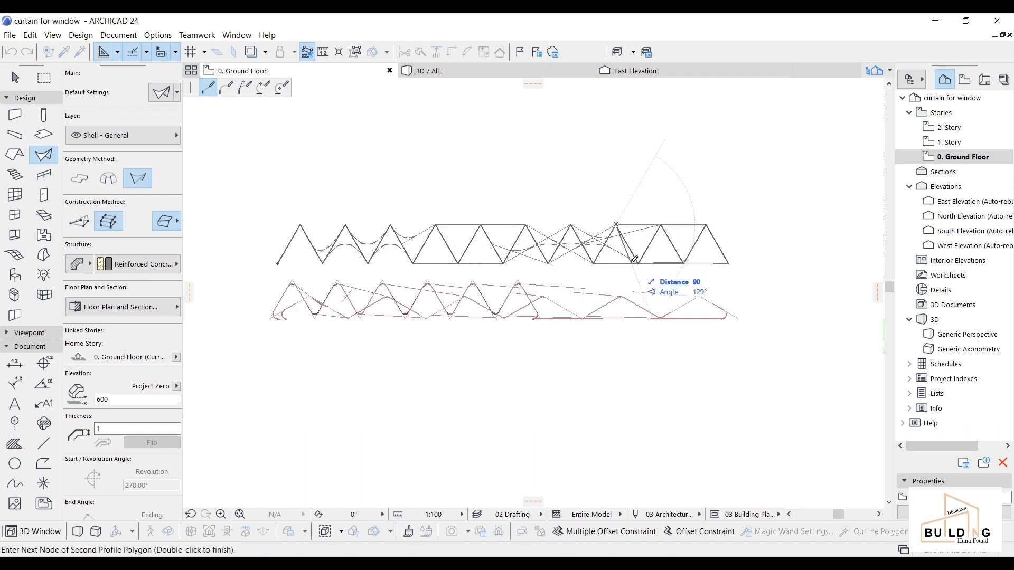
{"action": "left_click", "coordinate": [639, 264]}
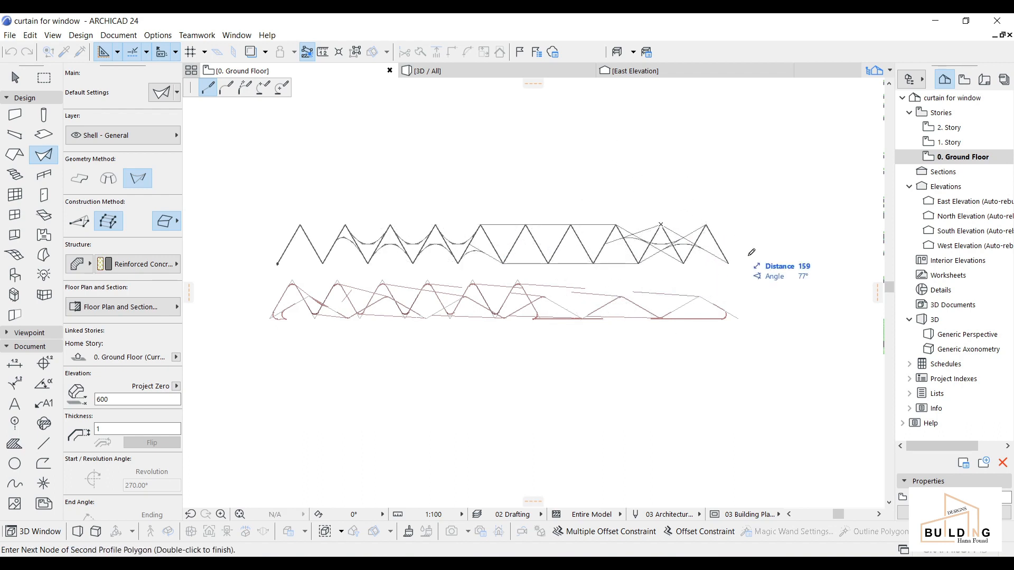
{"action": "left_click", "coordinate": [660, 225]}
{"action": "left_click", "coordinate": [683, 263]}
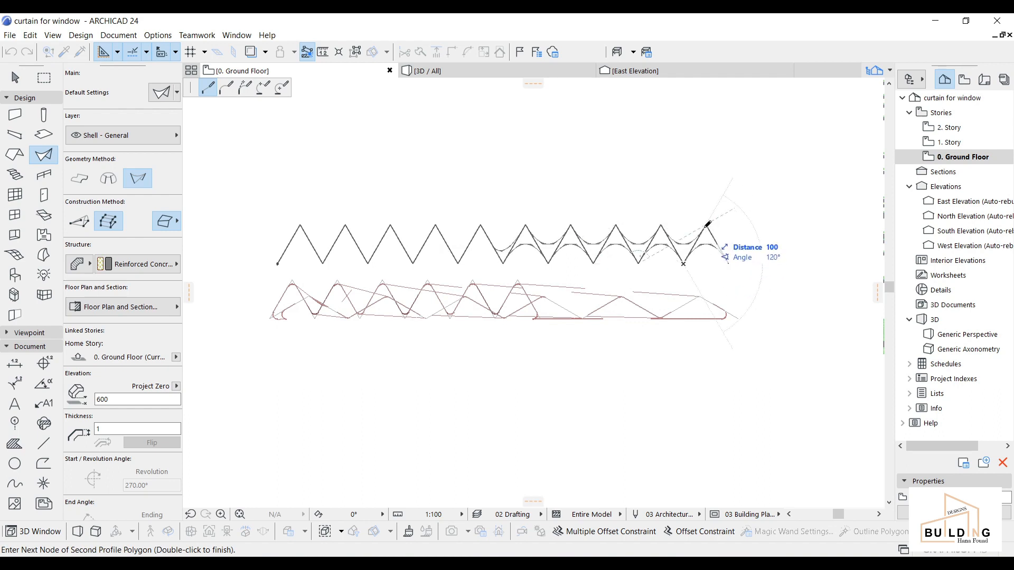
{"action": "left_click", "coordinate": [707, 223]}
{"action": "left_click", "coordinate": [728, 263]}
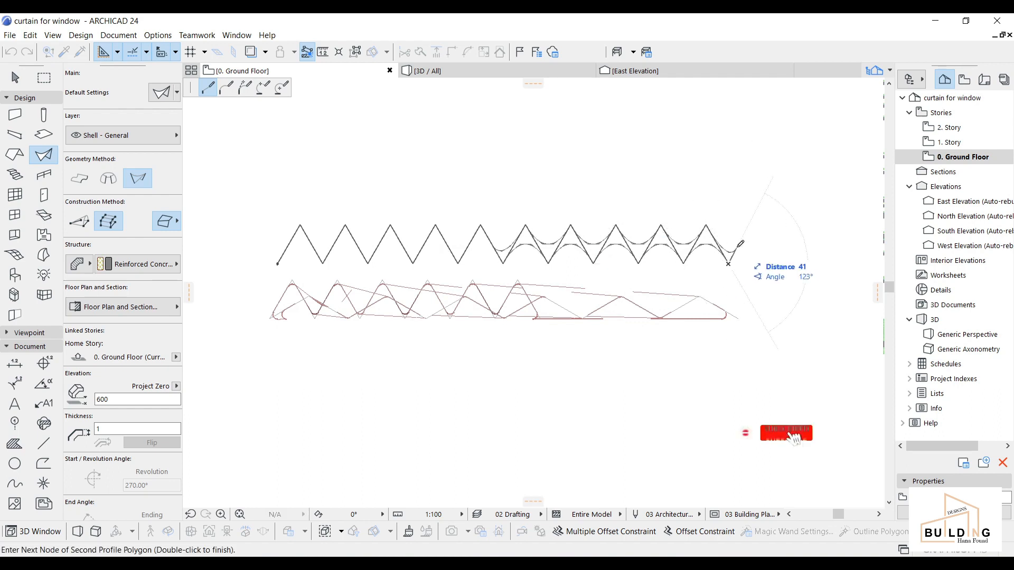
{"action": "right_click", "coordinate": [739, 245]}
{"action": "left_click", "coordinate": [761, 342]}
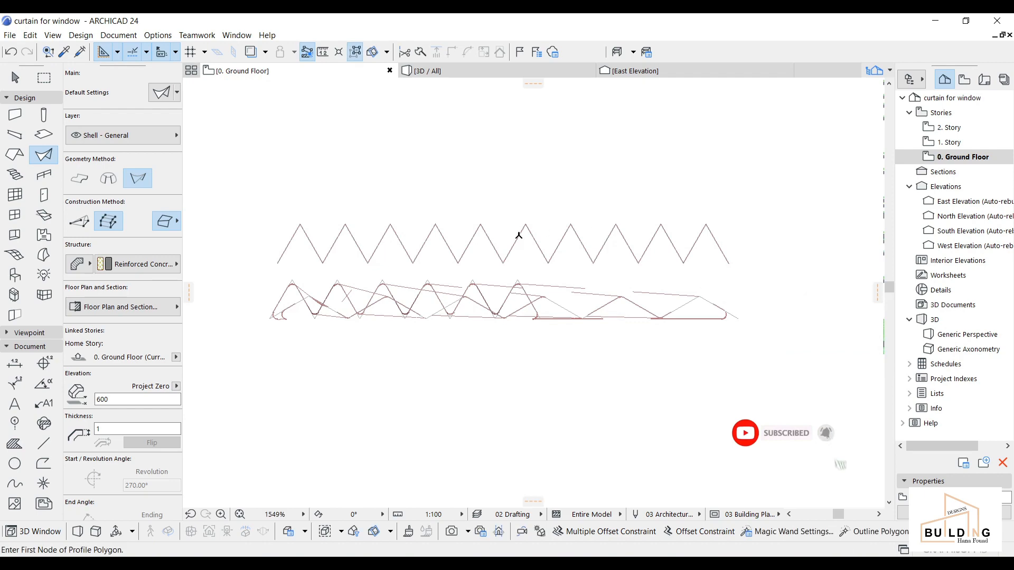
In the 3D view, fillet all corners of the new shell's upper profile with a 10 radius.
{"action": "left_click", "coordinate": [457, 76]}
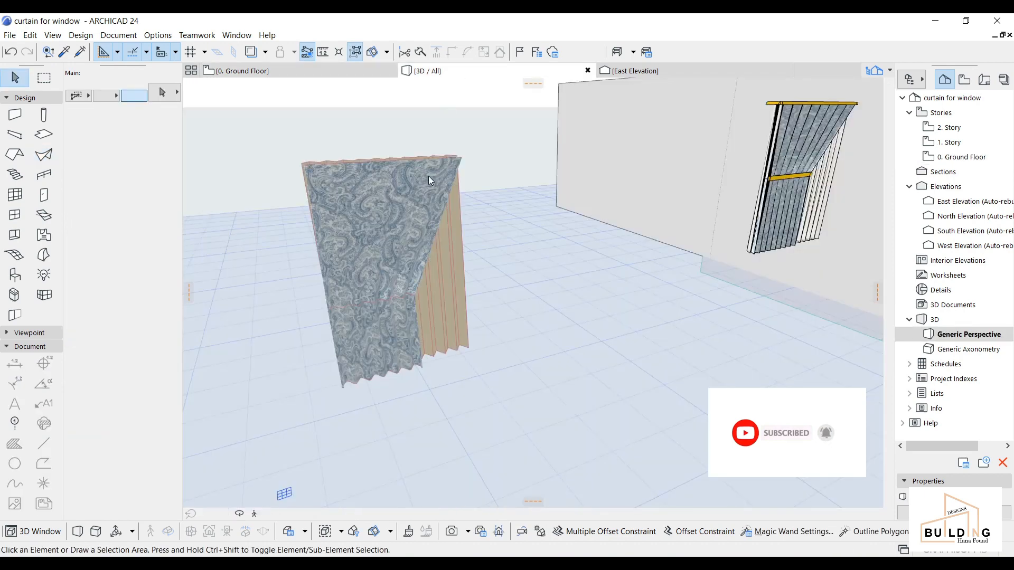
{"action": "middle_click_drag", "start_coordinate": [452, 233], "coordinate": [441, 359]}
{"action": "scroll", "coordinate": [391, 313], "scroll_direction": "up", "scroll_amount": 1}
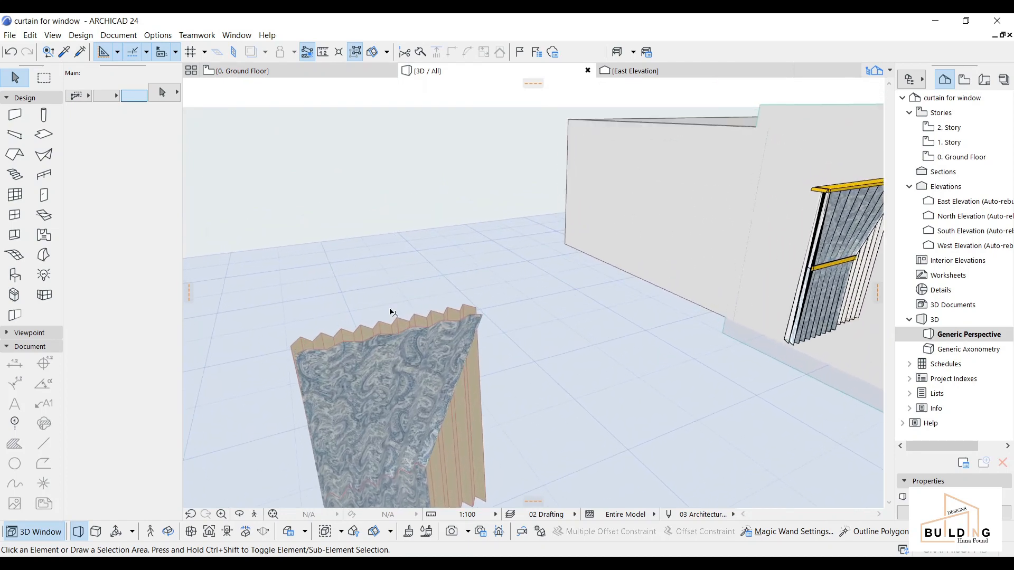
{"action": "left_click", "coordinate": [375, 327]}
{"action": "left_click", "coordinate": [385, 325]}
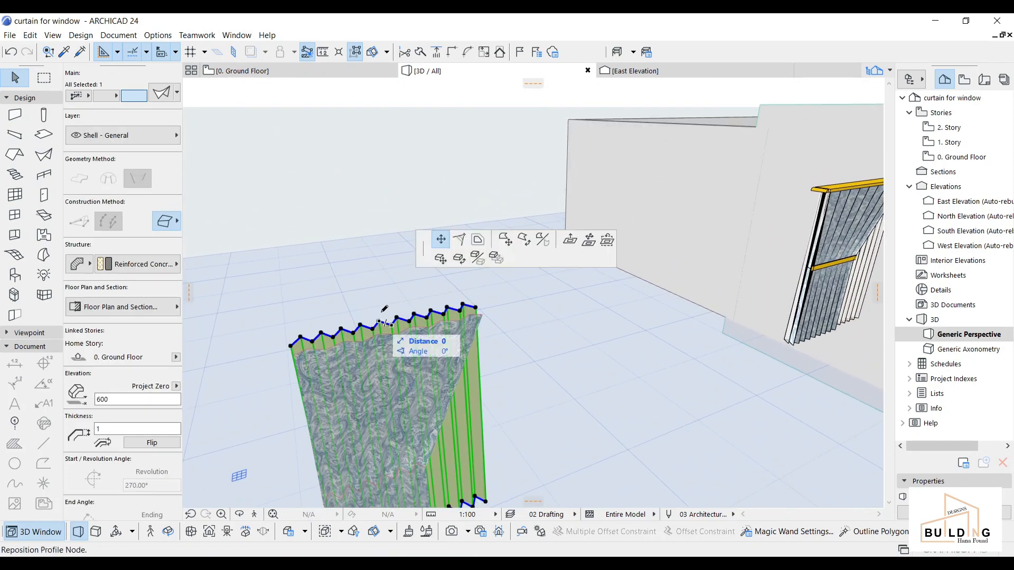
{"action": "left_click", "coordinate": [228, 87]}
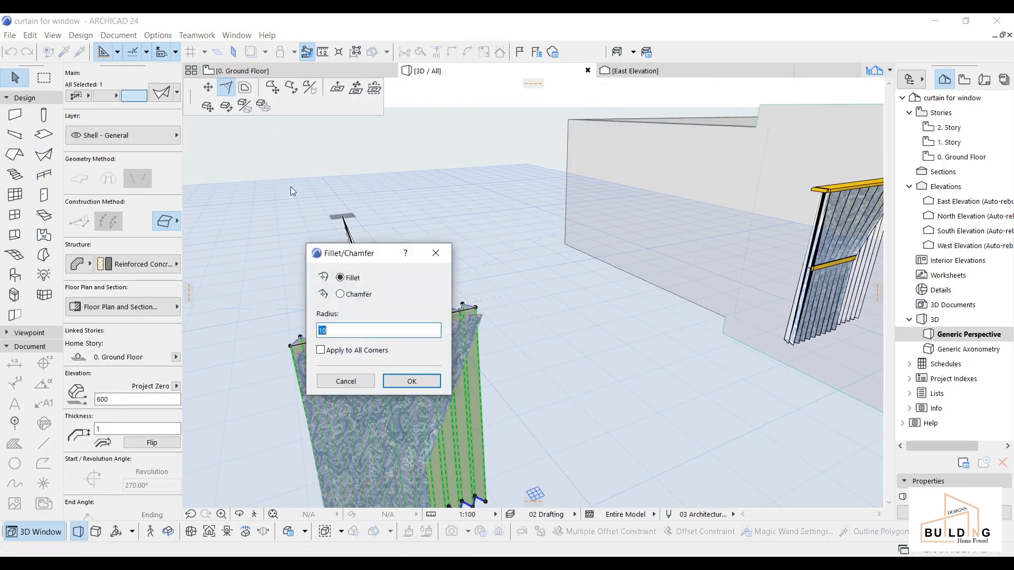
{"action": "left_click", "coordinate": [411, 380]}
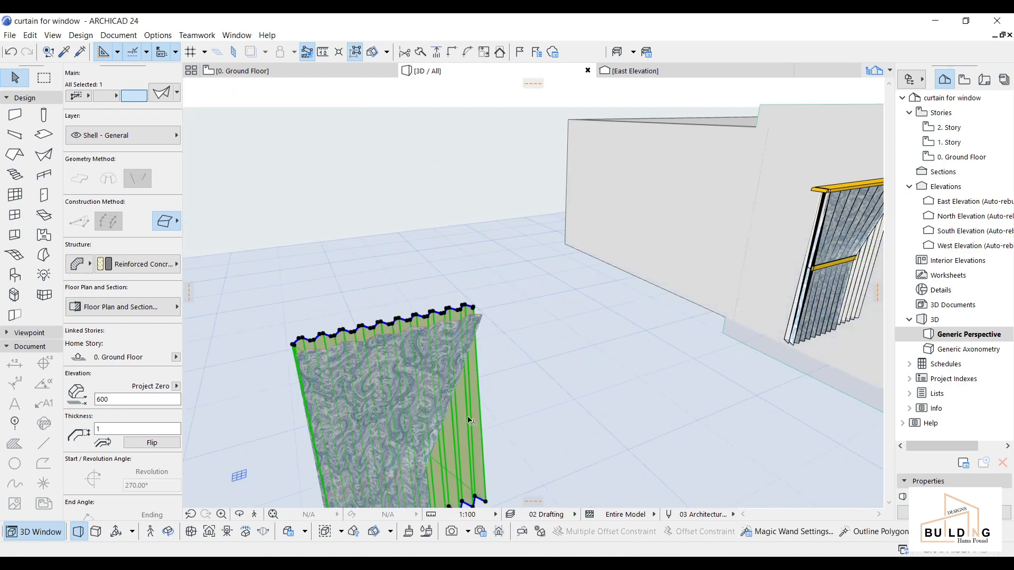
Fillet all corners of the same shell's lower profile with a 10 radius.
{"action": "scroll", "coordinate": [472, 414], "scroll_direction": "down", "scroll_amount": 2}
{"action": "middle_click_drag", "start_coordinate": [472, 413], "coordinate": [437, 346]}
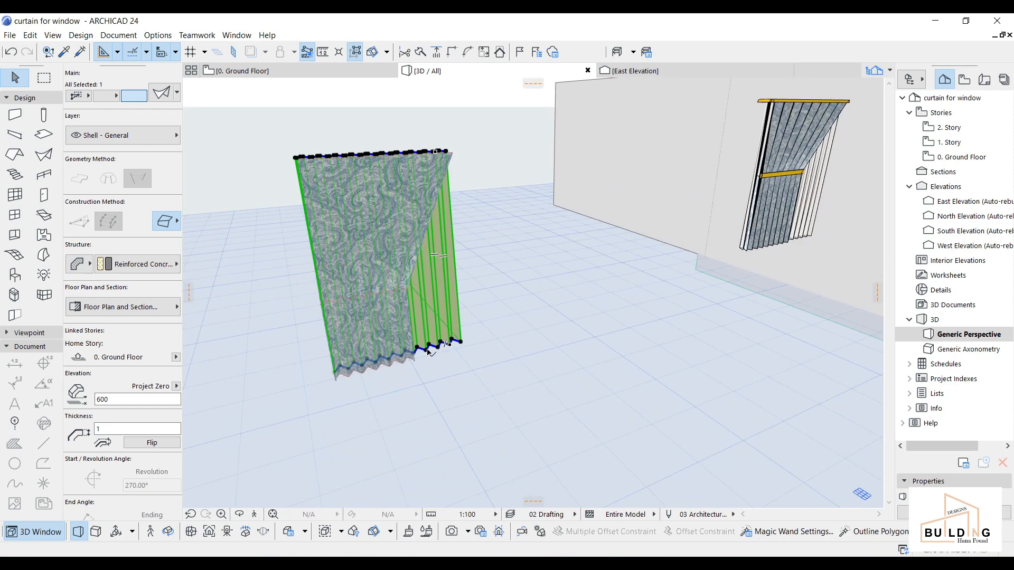
{"action": "left_click", "coordinate": [428, 350]}
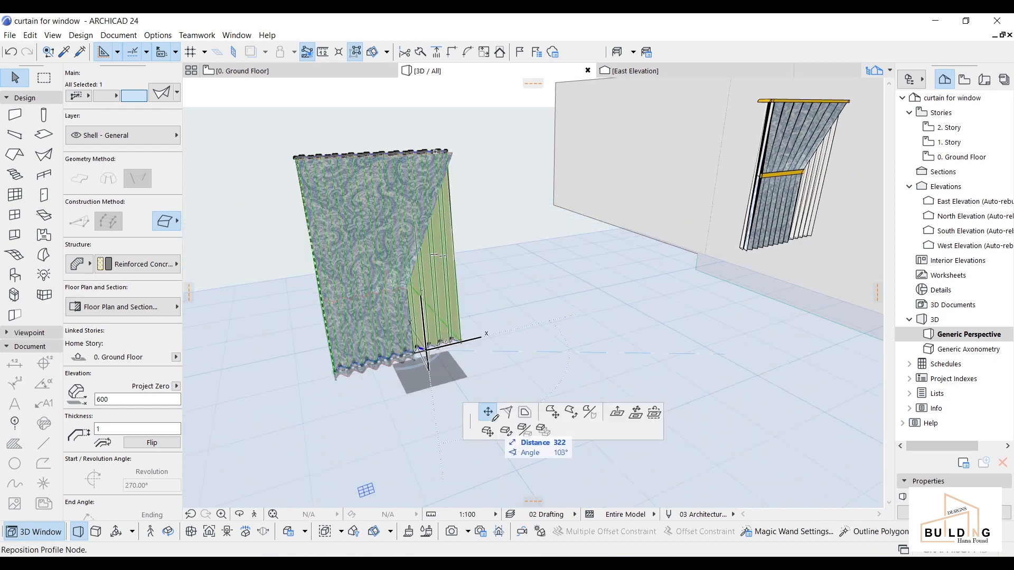
{"action": "type", "text": "1200"}
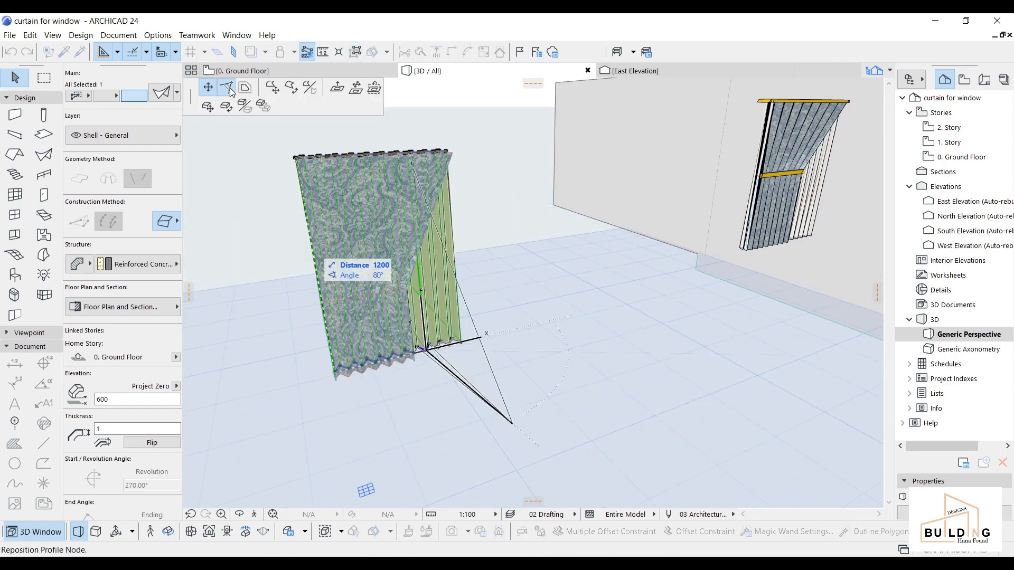
{"action": "left_click", "coordinate": [231, 93]}
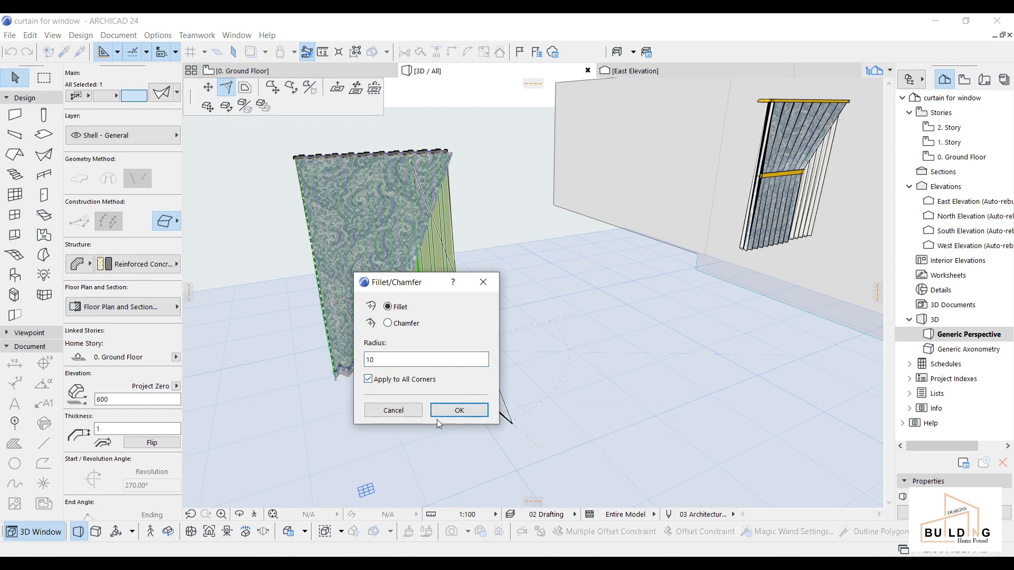
{"action": "left_click", "coordinate": [459, 411]}
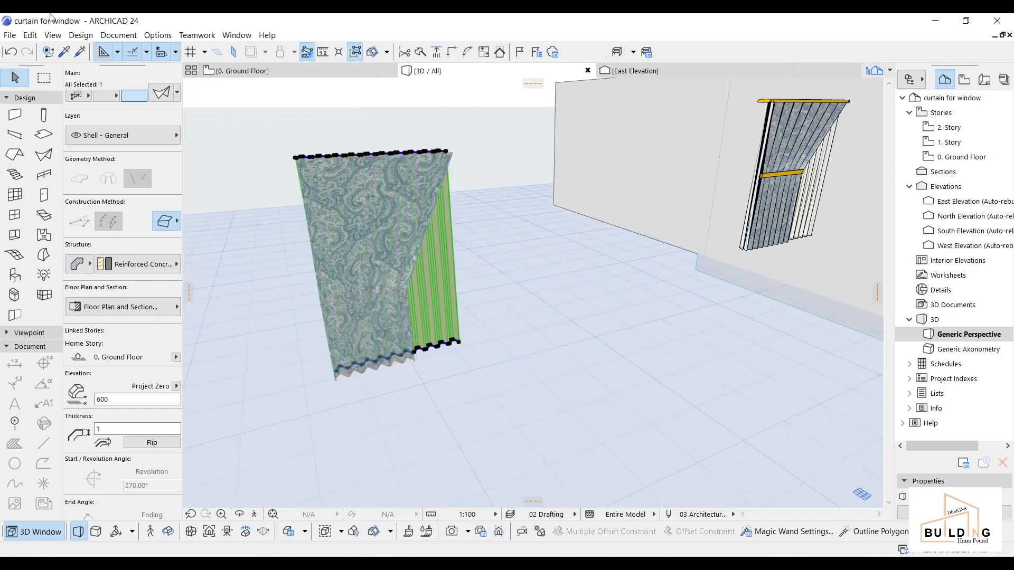
Set the full-width shell's surface to curtain and deselect it.
{"action": "scroll", "coordinate": [95, 433], "scroll_direction": "down", "scroll_amount": 5}
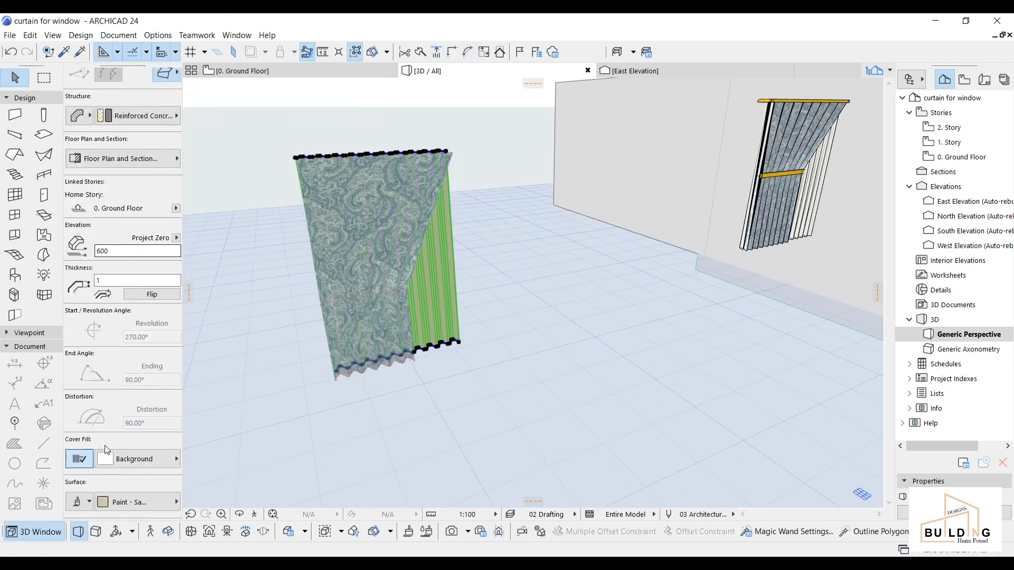
{"action": "left_click", "coordinate": [116, 456]}
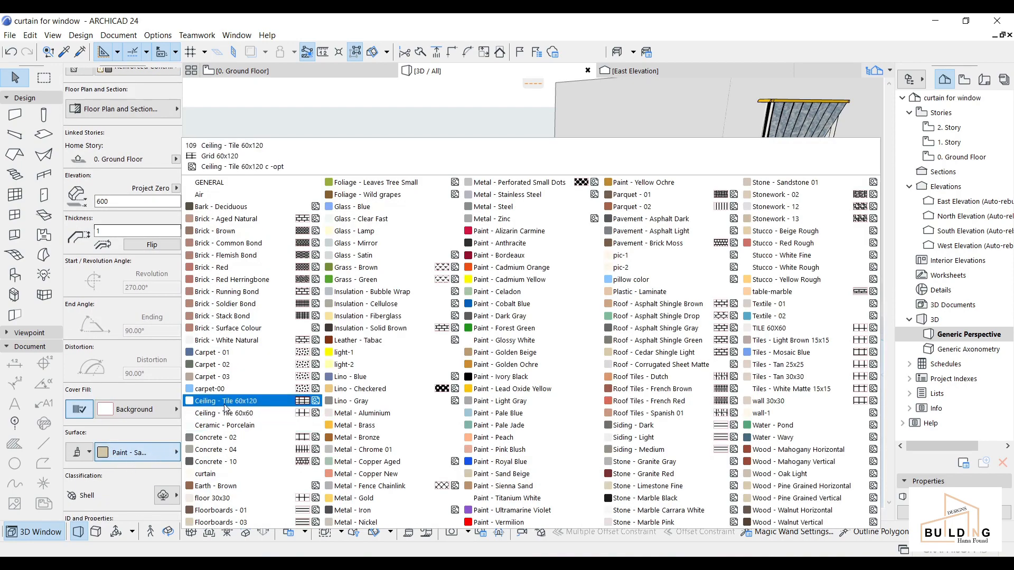
{"action": "left_click", "coordinate": [226, 475]}
{"action": "left_click", "coordinate": [502, 299]}
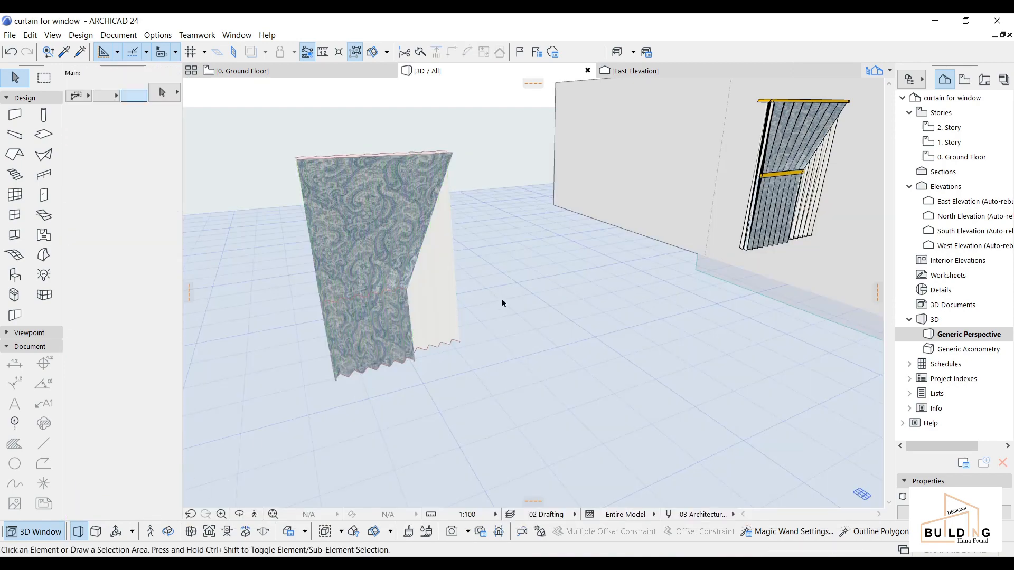
{"action": "middle_click_drag", "start_coordinate": [451, 315], "coordinate": [463, 389], "text": "shift"}
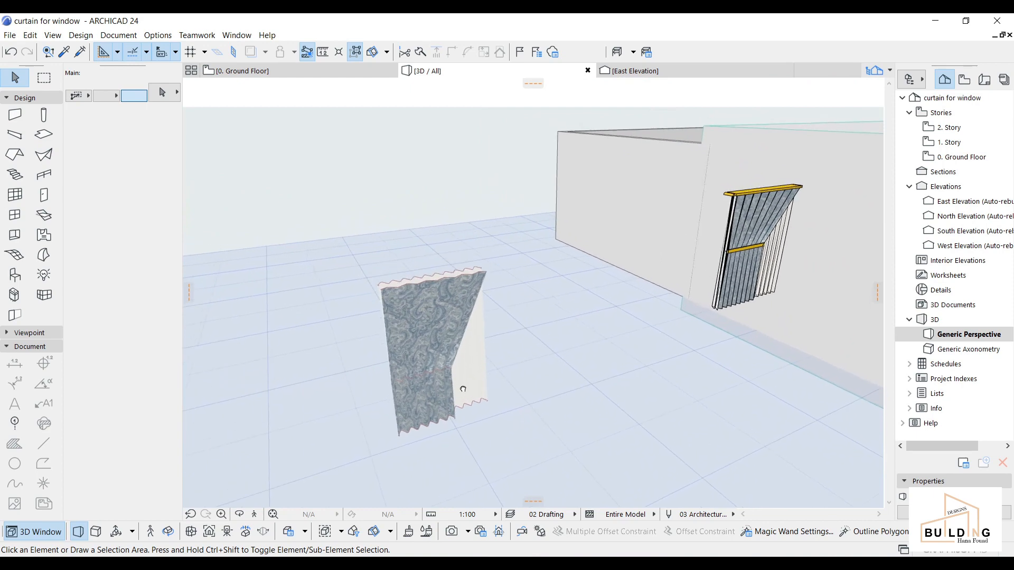
On the ground floor plan, move the full-width shell off its zigzag guide lines down toward the patterned curtain's profiles.
{"action": "left_click", "coordinate": [354, 68]}
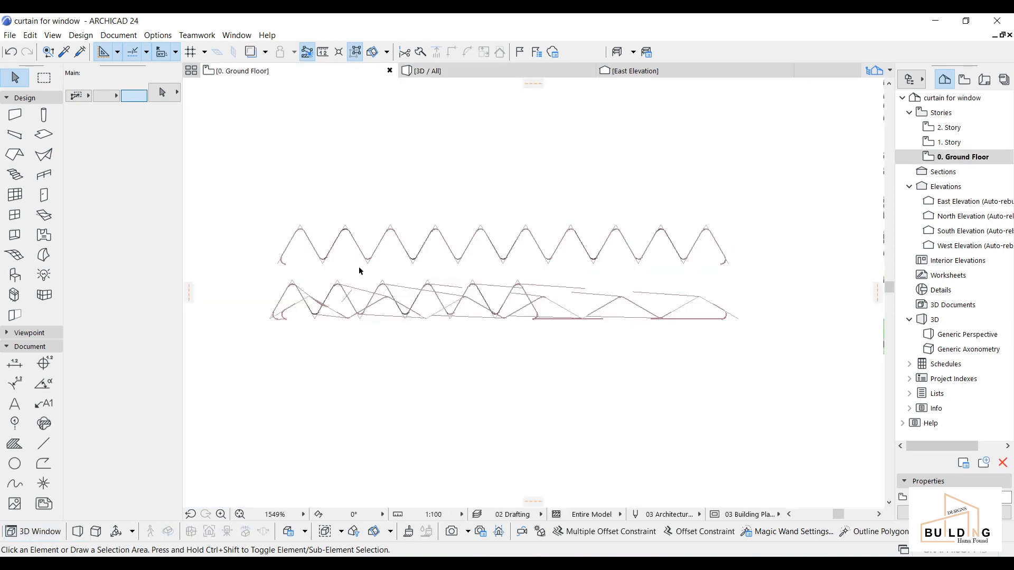
{"action": "scroll", "coordinate": [277, 262], "scroll_direction": "up", "scroll_amount": 3}
{"action": "left_click", "coordinate": [277, 261]}
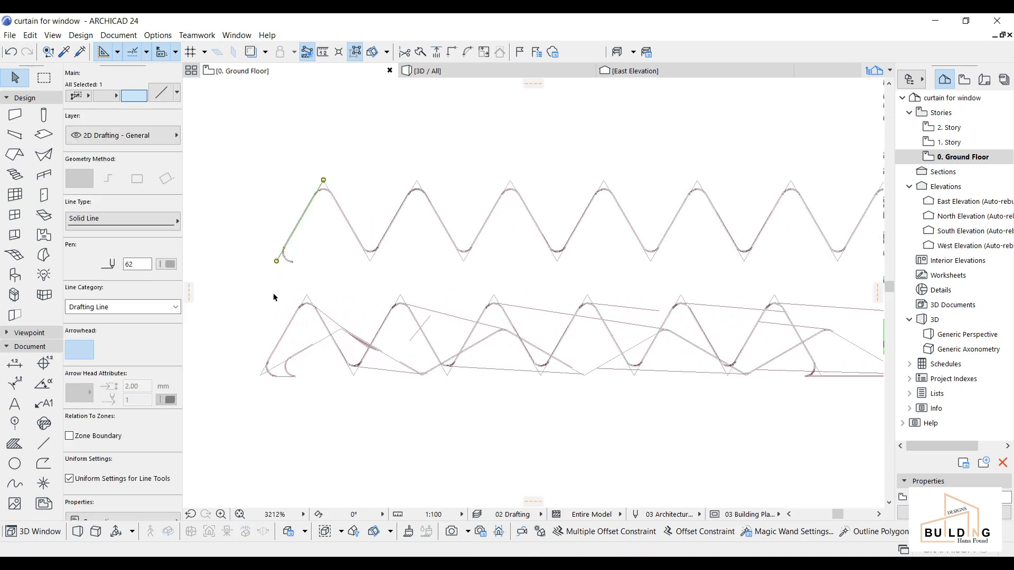
{"action": "left_click", "coordinate": [294, 260]}
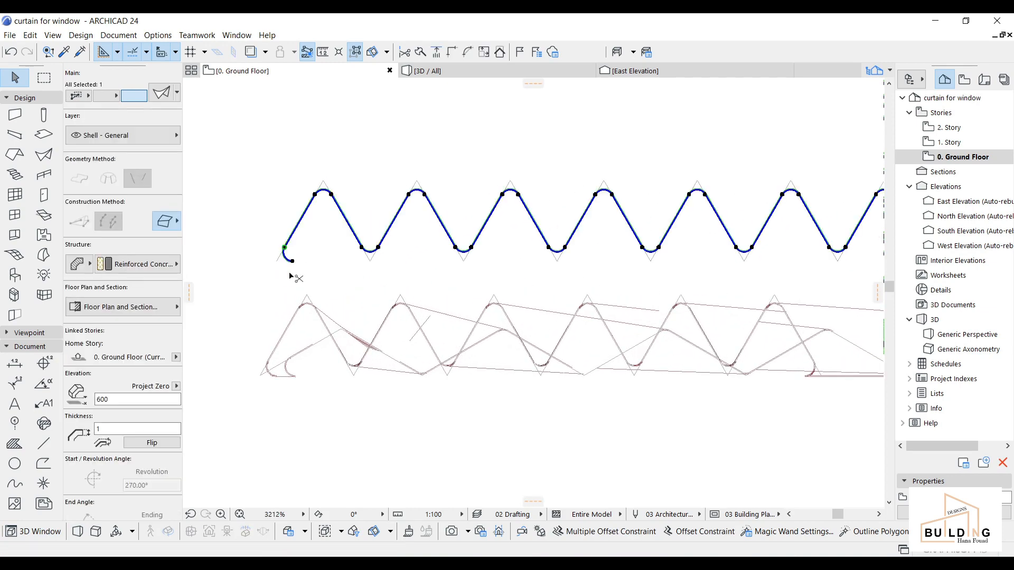
{"action": "left_click", "coordinate": [318, 250]}
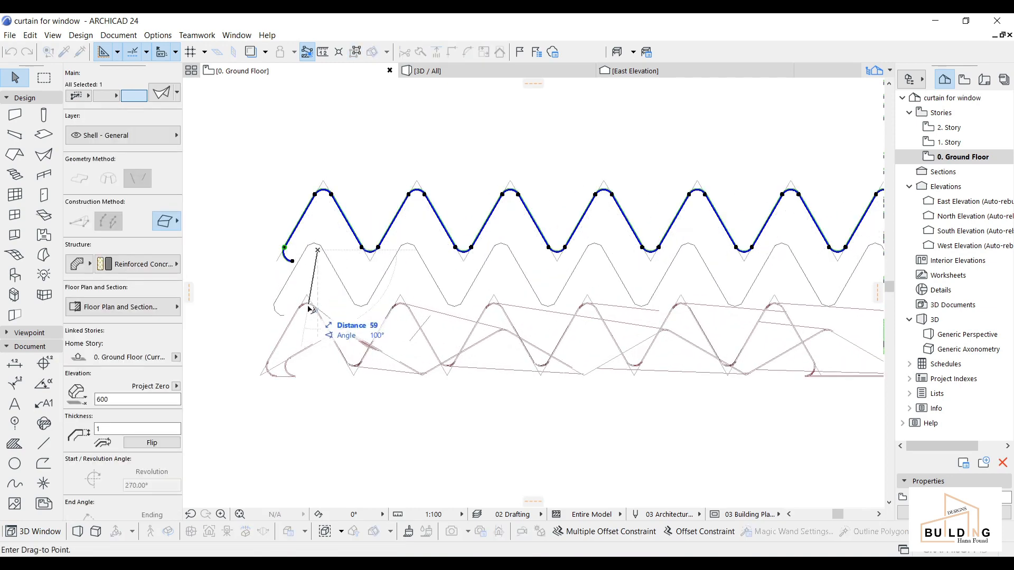
{"action": "left_click", "coordinate": [305, 333]}
{"action": "scroll", "coordinate": [305, 333], "scroll_direction": "down", "scroll_amount": 5}
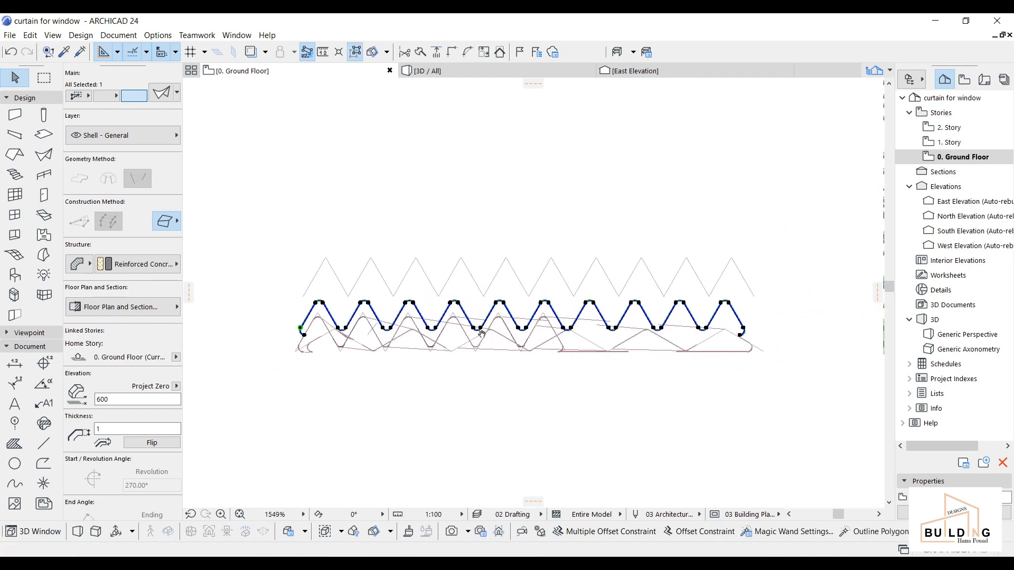
Inspect the moved shell's position behind the patterned curtain in 3D and return to the ground floor plan.
{"action": "left_click", "coordinate": [461, 70]}
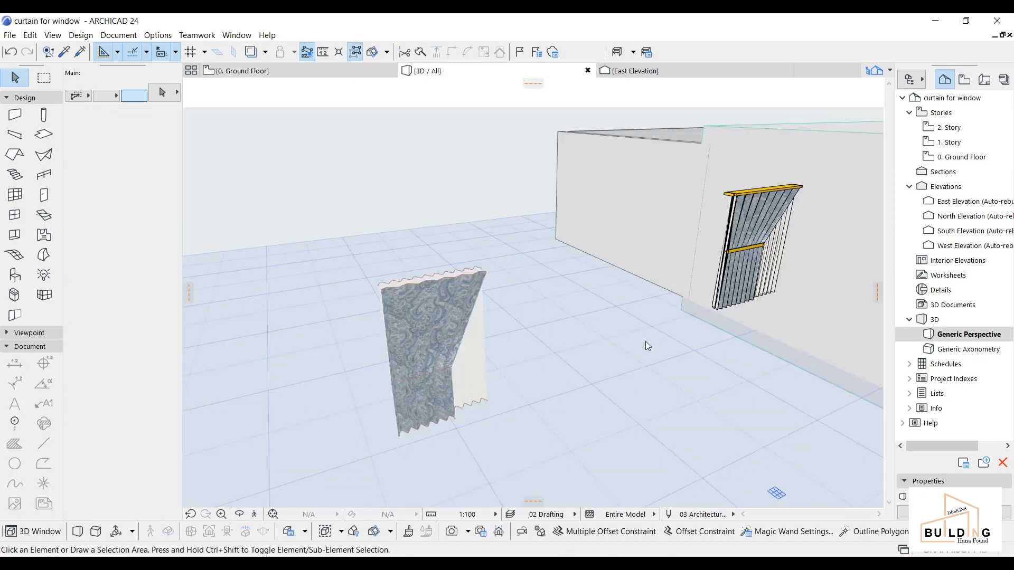
{"action": "middle_click_drag", "start_coordinate": [601, 381], "coordinate": [368, 309]}
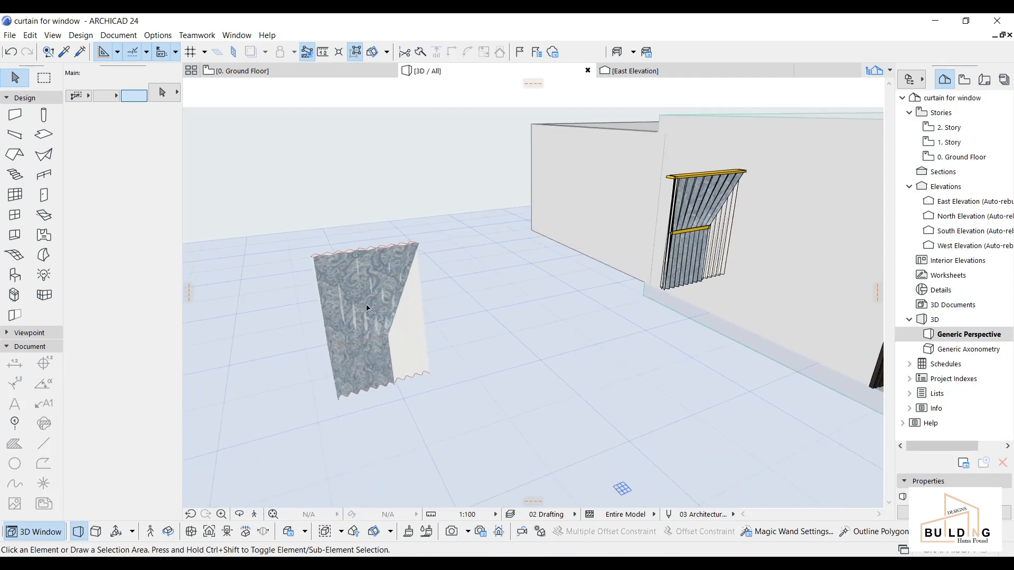
{"action": "left_click", "coordinate": [286, 71]}
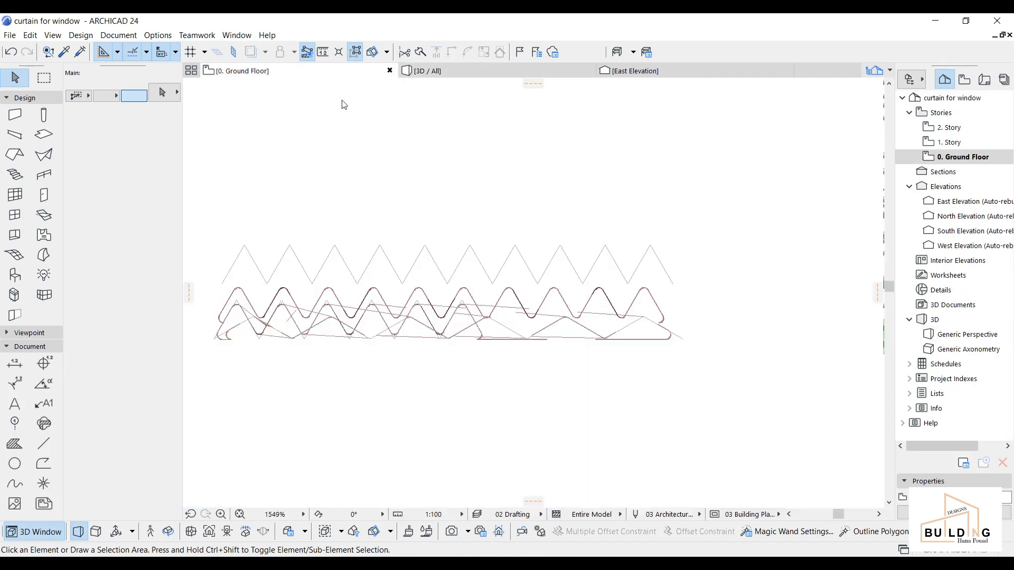
On the ground floor plan, move the full-width shell up about 10, away from the patterned curtain's profiles, and check it in 3D.
{"action": "scroll", "coordinate": [330, 280], "scroll_direction": "up", "scroll_amount": 3}
{"action": "left_click", "coordinate": [401, 297]}
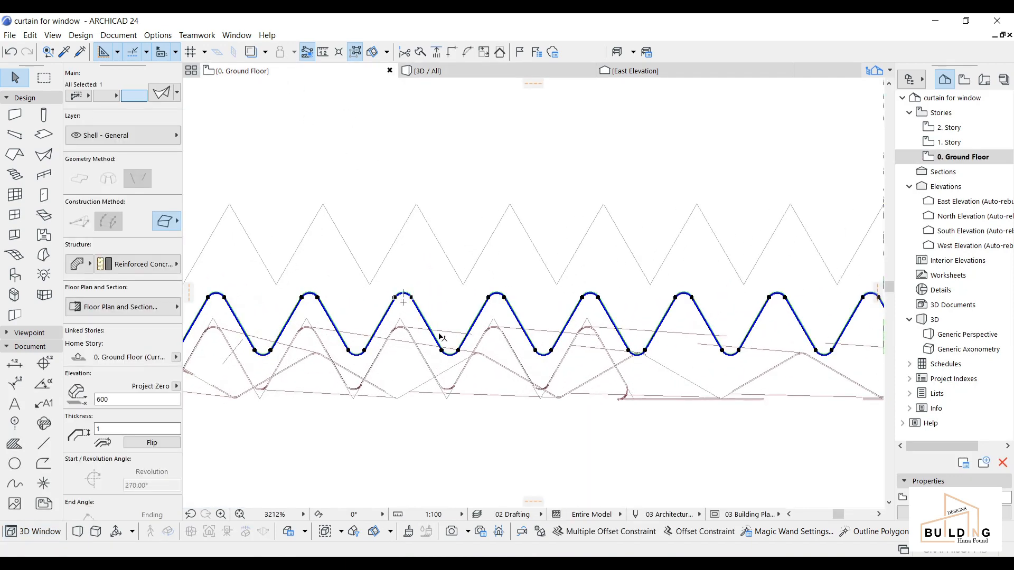
{"action": "key", "text": "ctrl+d"}
{"action": "left_click", "coordinate": [411, 321]}
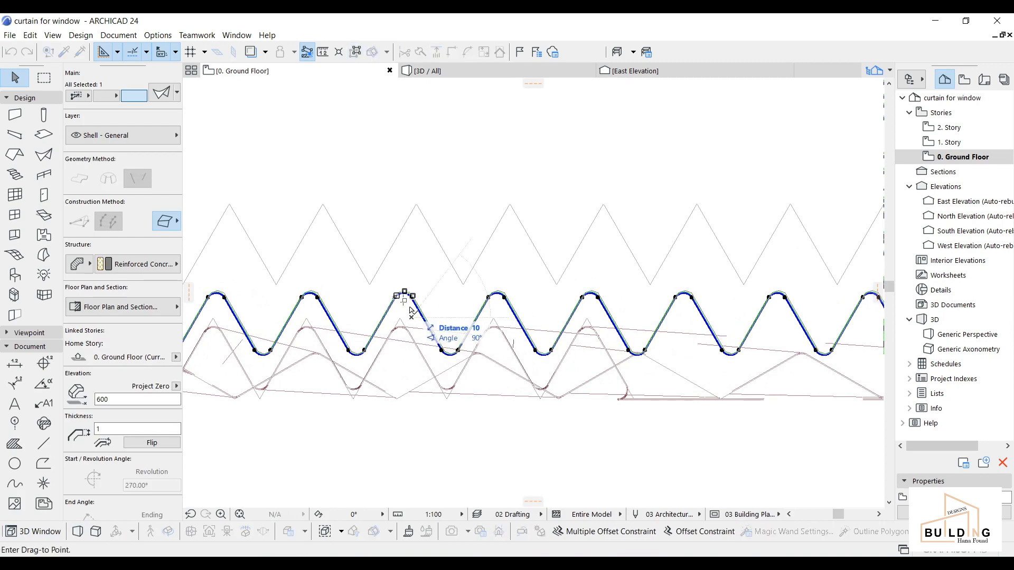
{"action": "left_click", "coordinate": [410, 312]}
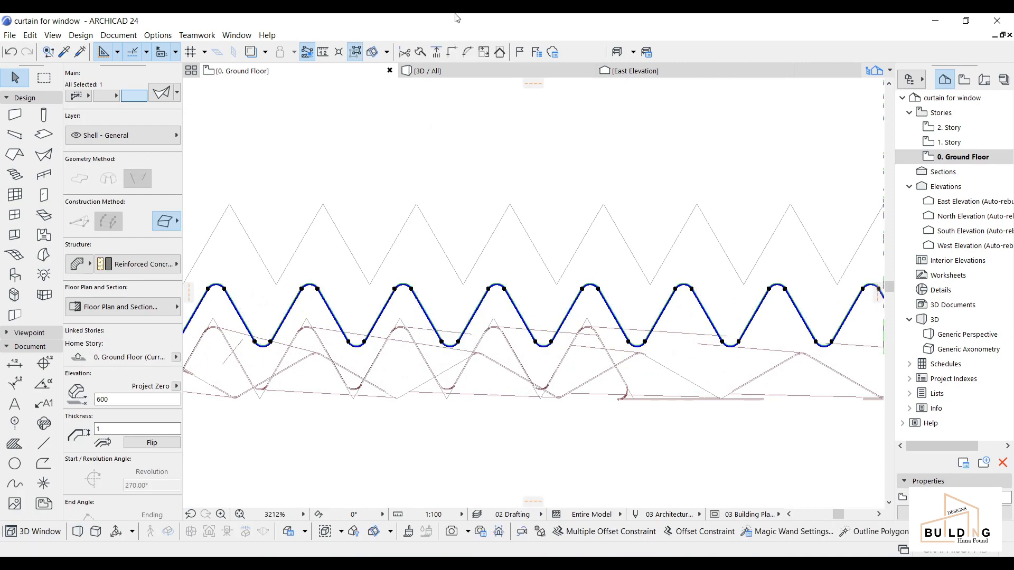
{"action": "left_click", "coordinate": [453, 71]}
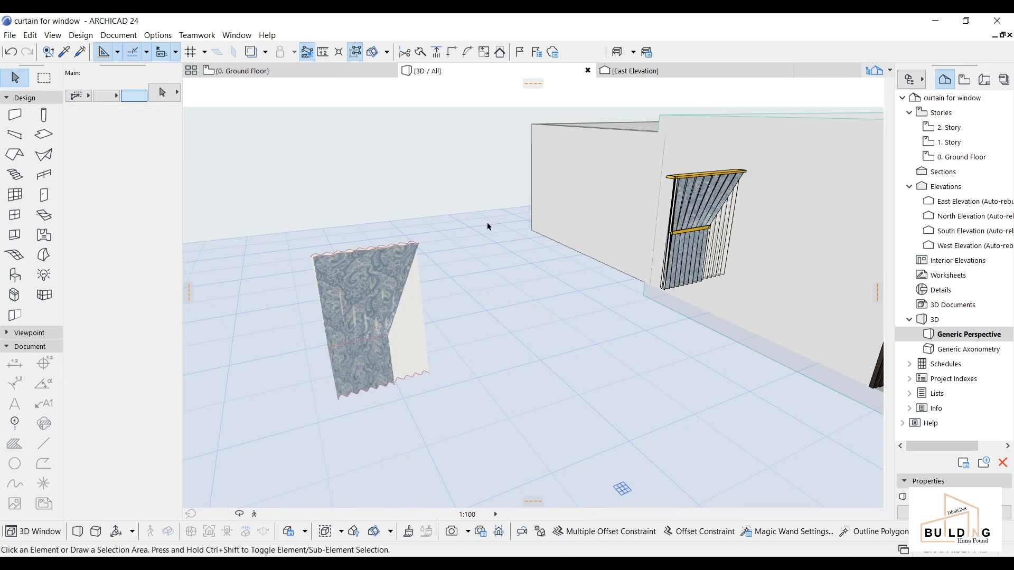
{"action": "left_click", "coordinate": [328, 71]}
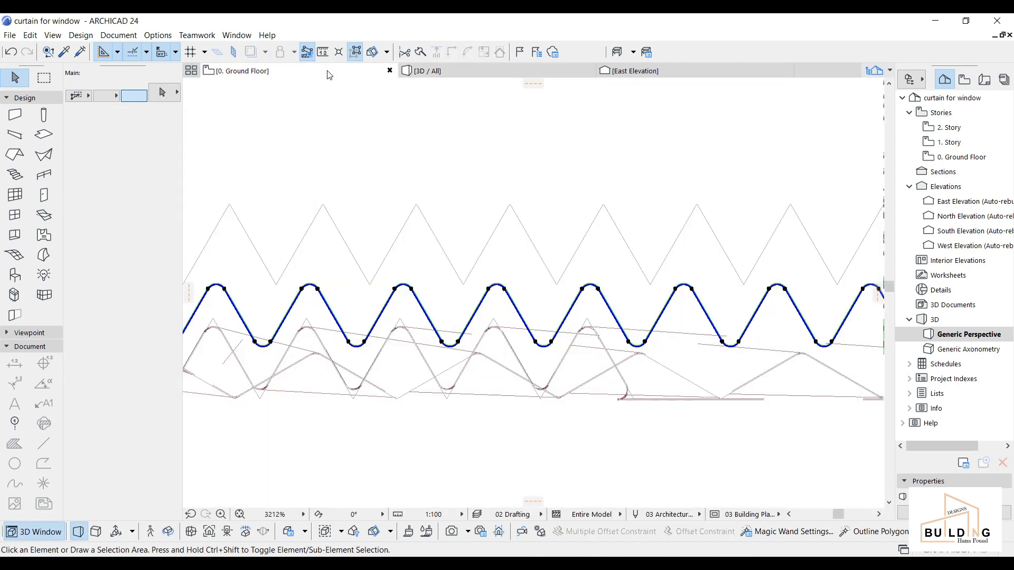
Move the full-width shell up about 11 more on the plan and inspect the gap behind the patterned curtain in 3D.
{"action": "key", "text": "ctrl+d"}
{"action": "left_click", "coordinate": [406, 306]}
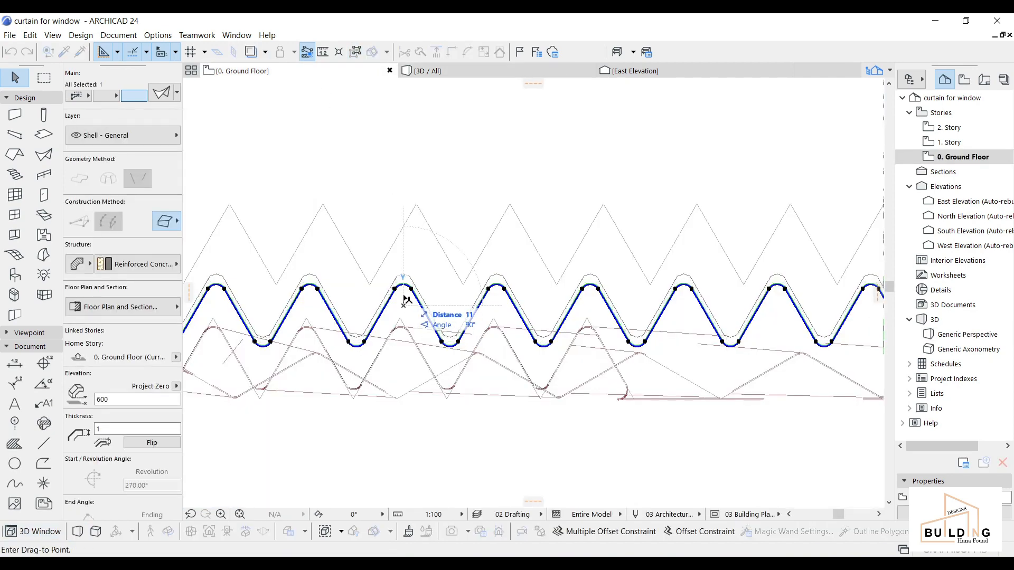
{"action": "left_click", "coordinate": [404, 302]}
{"action": "left_click", "coordinate": [443, 72]}
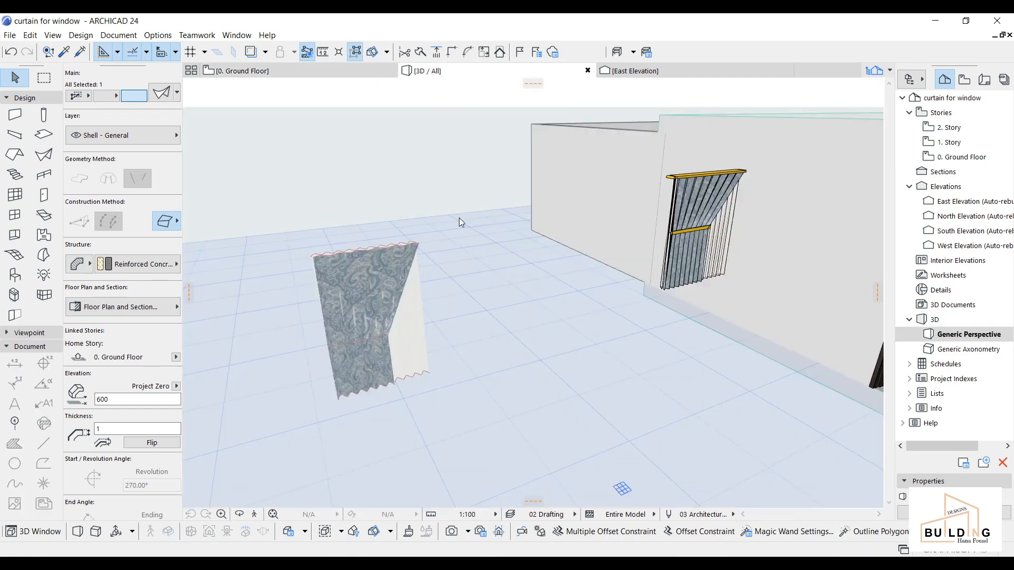
{"action": "scroll", "coordinate": [417, 304], "scroll_direction": "down", "scroll_amount": 1}
{"action": "middle_click_drag", "start_coordinate": [406, 309], "coordinate": [200, 257], "text": "shift"}
{"action": "scroll", "coordinate": [365, 292], "scroll_direction": "up", "scroll_amount": 3}
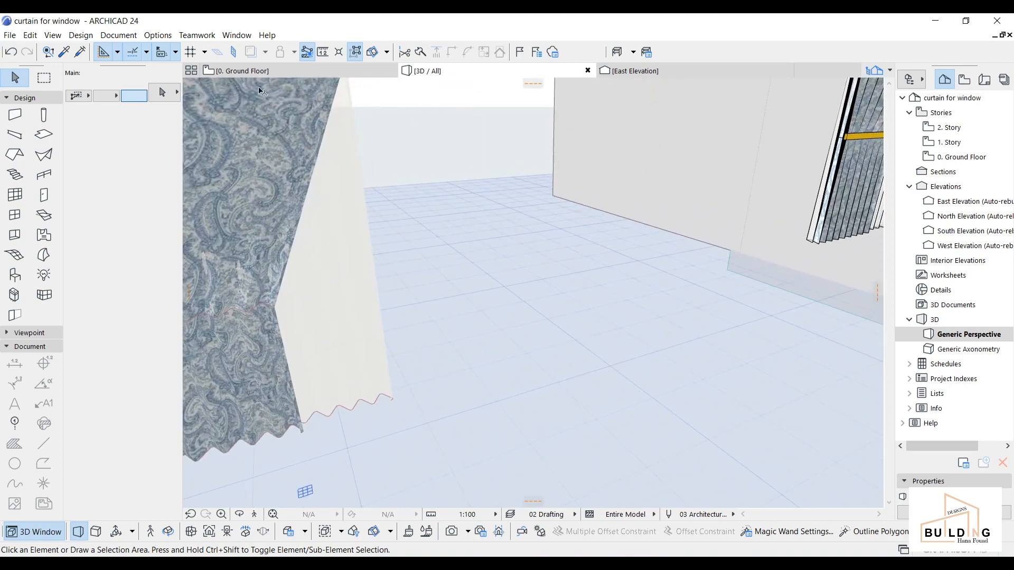
On the ground floor plan, draw a rectangular slab about 632 by 25 just below the patterned curtain's profiles.
{"action": "left_click", "coordinate": [267, 70]}
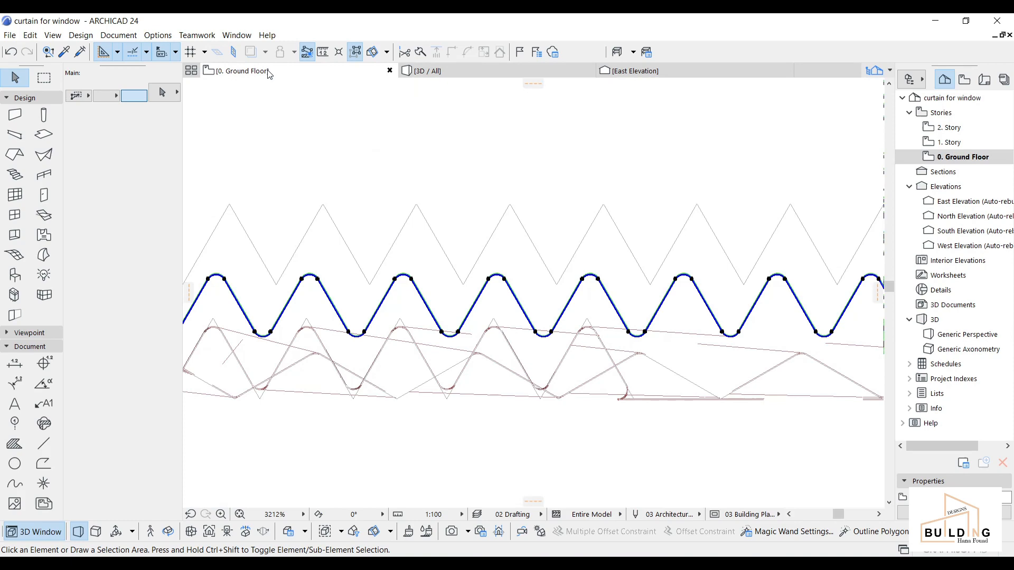
{"action": "left_click", "coordinate": [421, 345]}
{"action": "scroll", "coordinate": [486, 312], "scroll_direction": "down", "scroll_amount": 3}
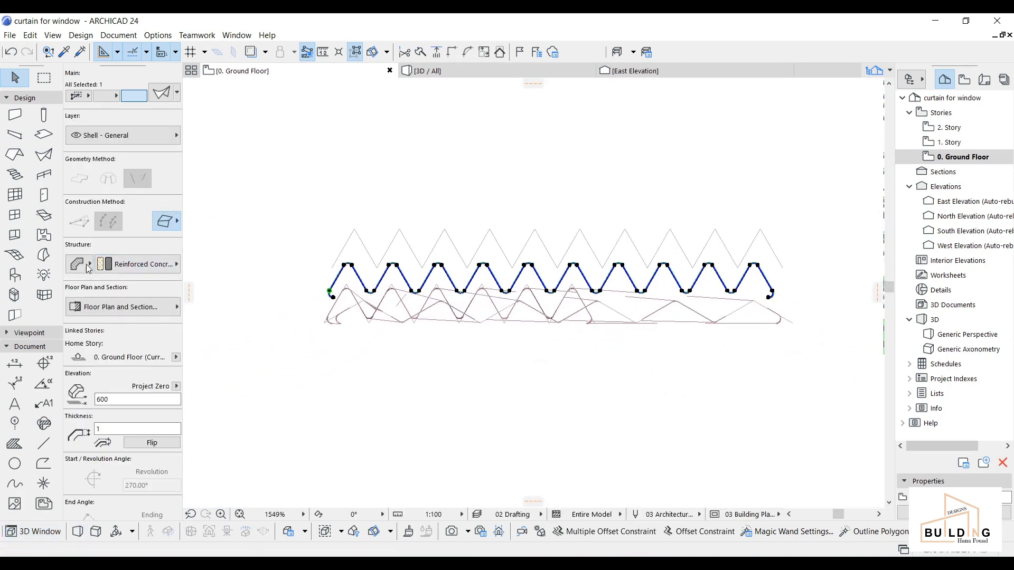
{"action": "left_click", "coordinate": [30, 346]}
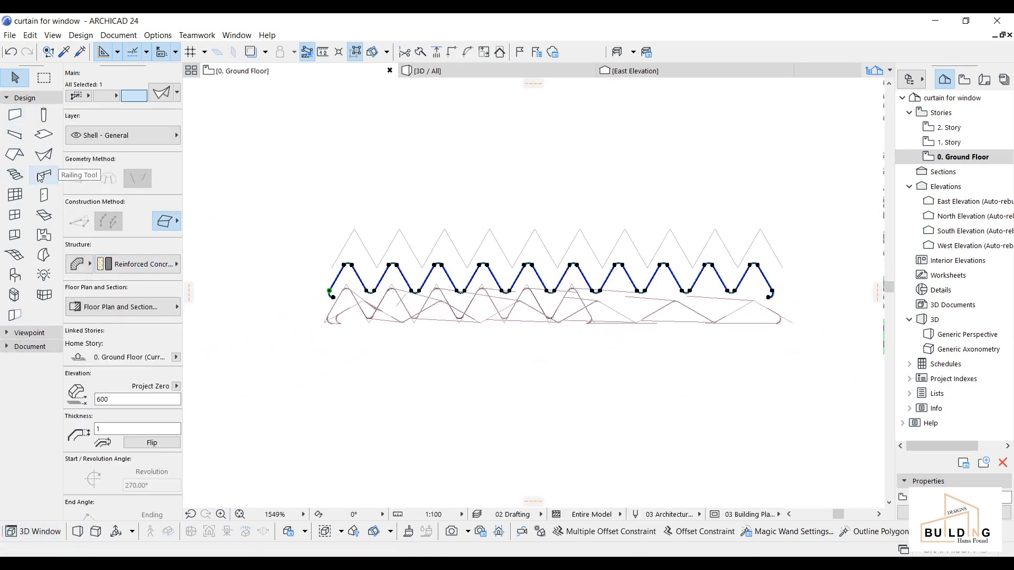
{"action": "left_click", "coordinate": [43, 135]}
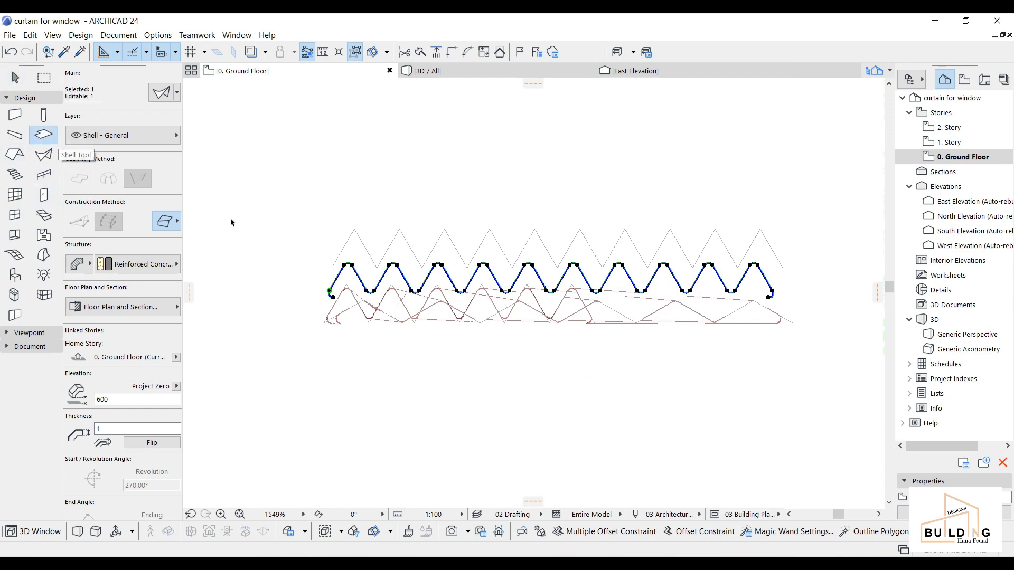
{"action": "key", "text": "Escape"}
{"action": "left_click", "coordinate": [314, 332]}
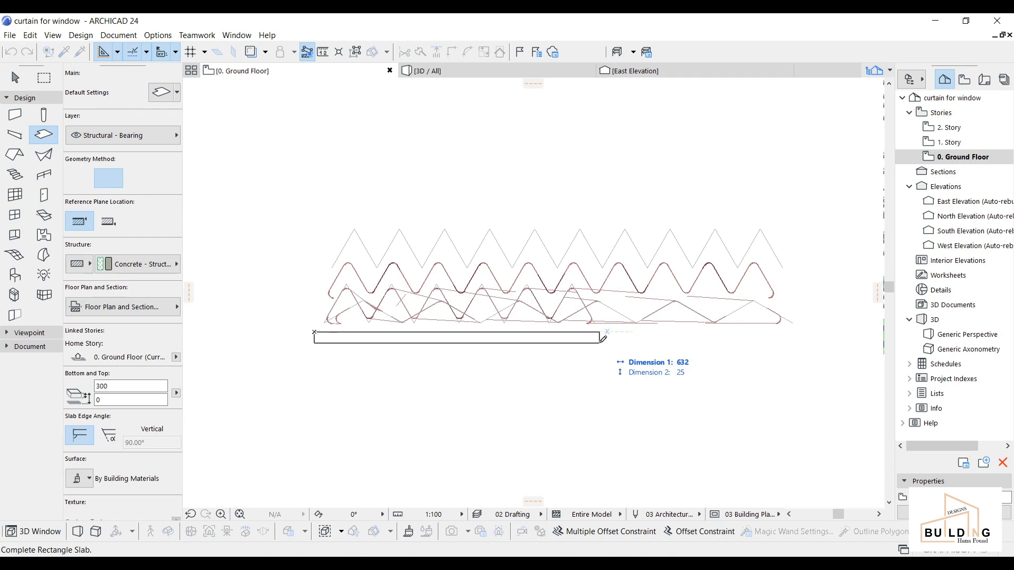
{"action": "left_click", "coordinate": [602, 338]}
Narrow the slab by moving its lower right corner up 12 and aligning its lower left corner to the same level.
{"action": "scroll", "coordinate": [599, 342], "scroll_direction": "up", "scroll_amount": 5}
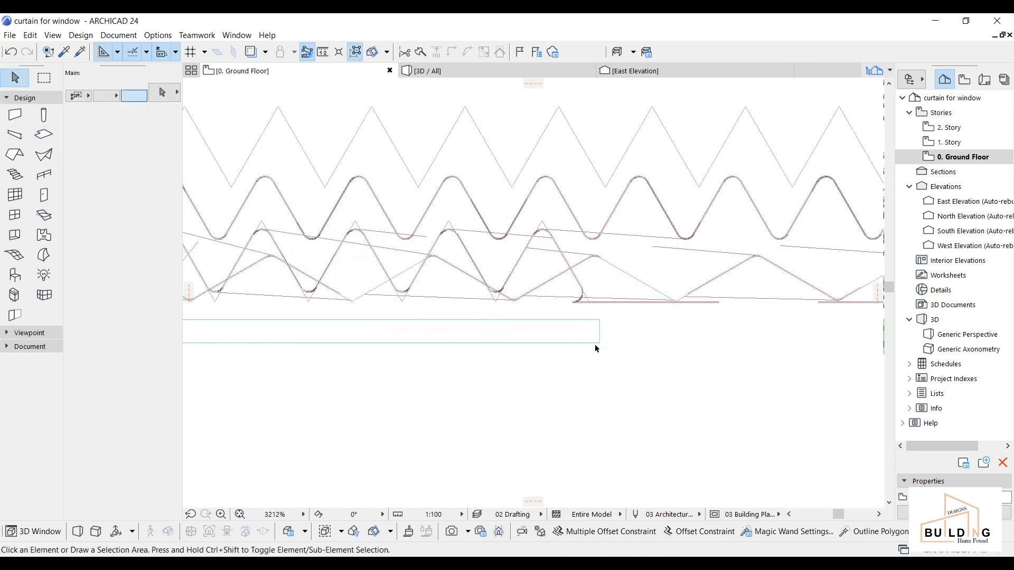
{"action": "left_click", "coordinate": [599, 344]}
{"action": "left_click", "coordinate": [600, 343]}
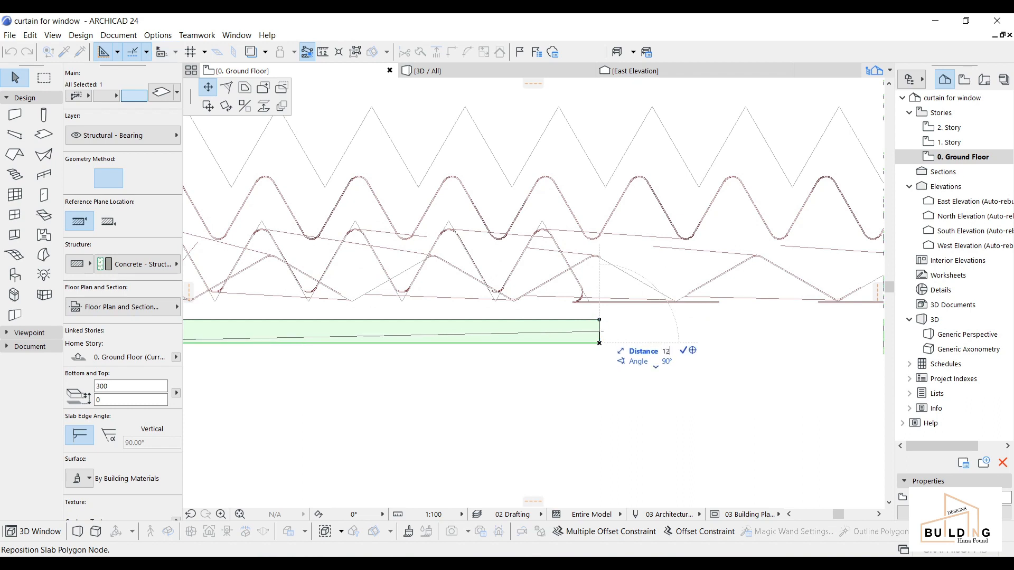
{"action": "key", "text": "Return"}
{"action": "scroll", "coordinate": [602, 338], "scroll_direction": "down", "scroll_amount": 3}
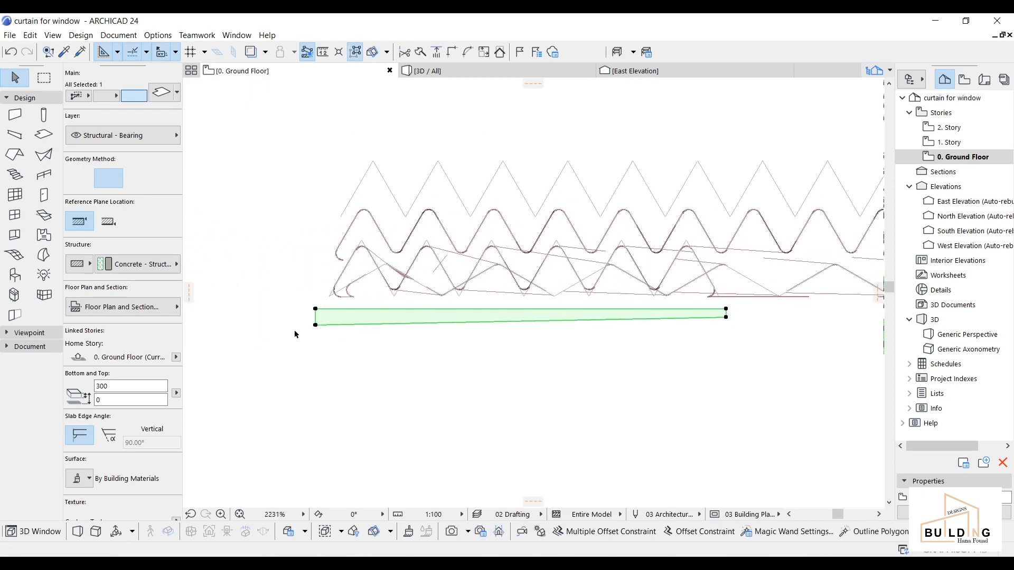
{"action": "left_click", "coordinate": [315, 324]}
{"action": "left_click", "coordinate": [315, 317]}
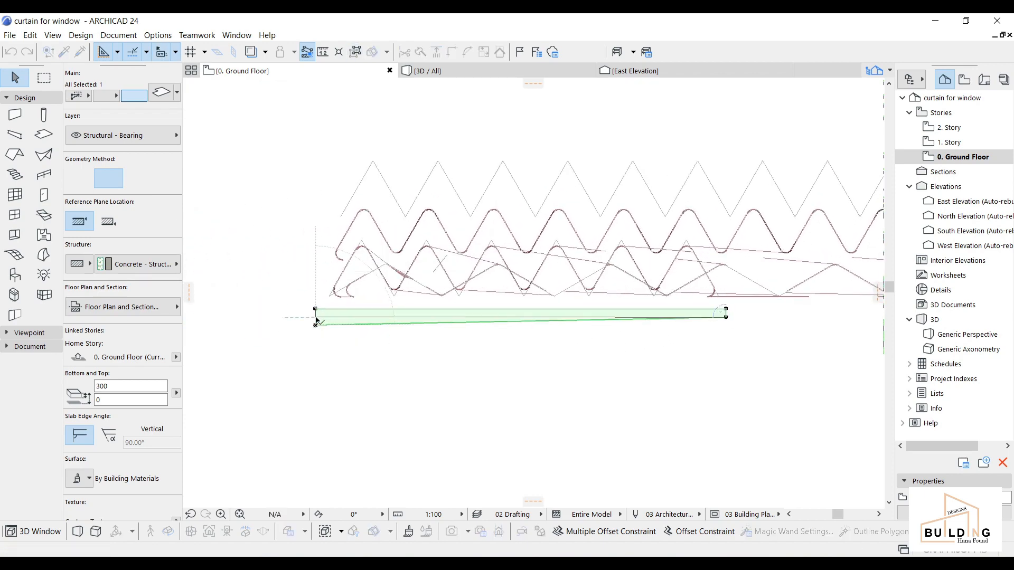
Move the narrowed slab straight up against the lower edge of the patterned curtain's profiles and deselect it.
{"action": "key", "text": "ctrl+d"}
{"action": "left_click", "coordinate": [406, 317]}
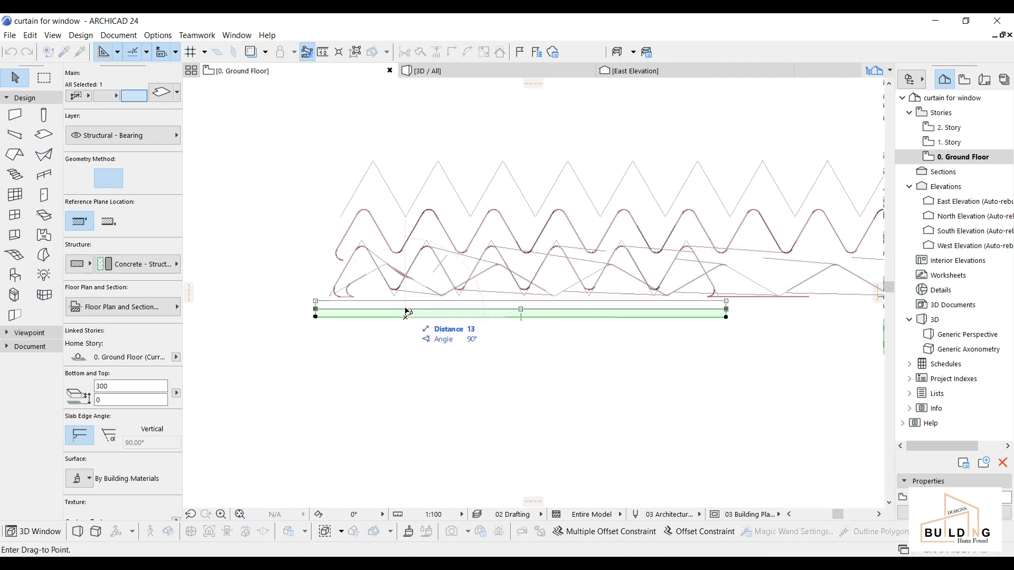
{"action": "left_click", "coordinate": [405, 304]}
{"action": "key", "text": "Escape"}
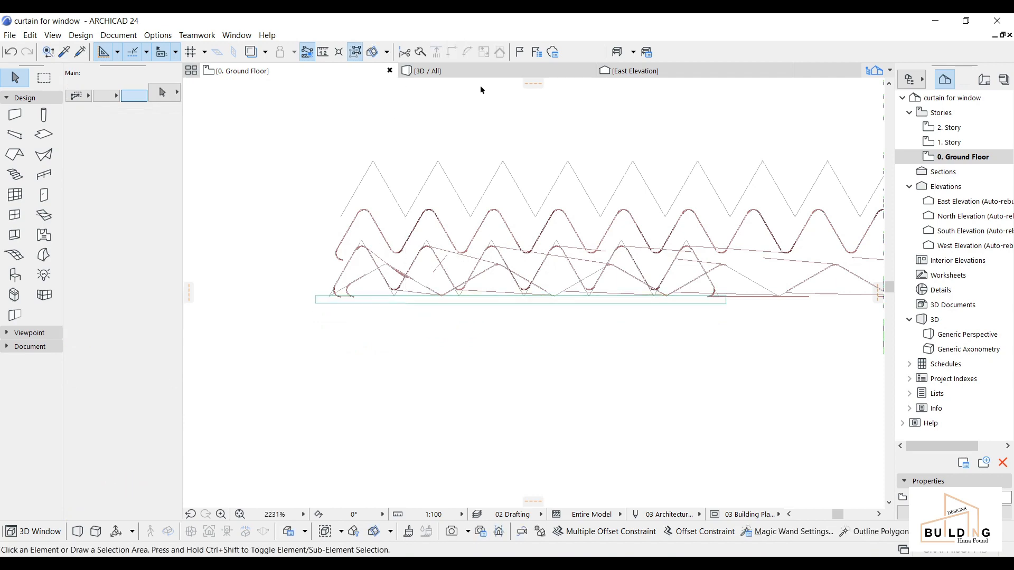
In the 3D view, raise the slab vertically to the middle of the patterned curtain, with its top at 1384.
{"action": "left_click", "coordinate": [477, 73]}
{"action": "scroll", "coordinate": [355, 274], "scroll_direction": "down", "scroll_amount": 3}
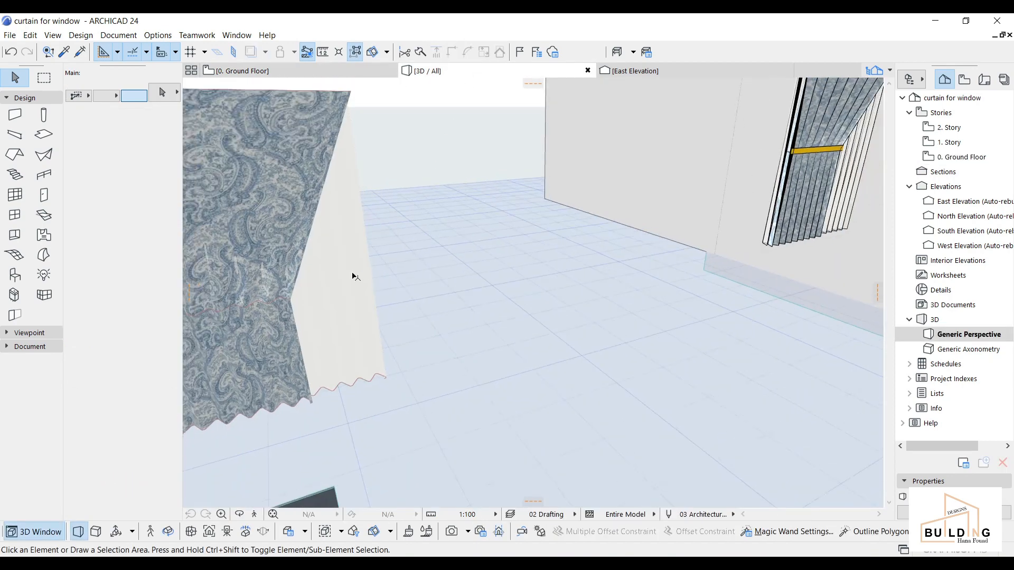
{"action": "left_click", "coordinate": [417, 446]}
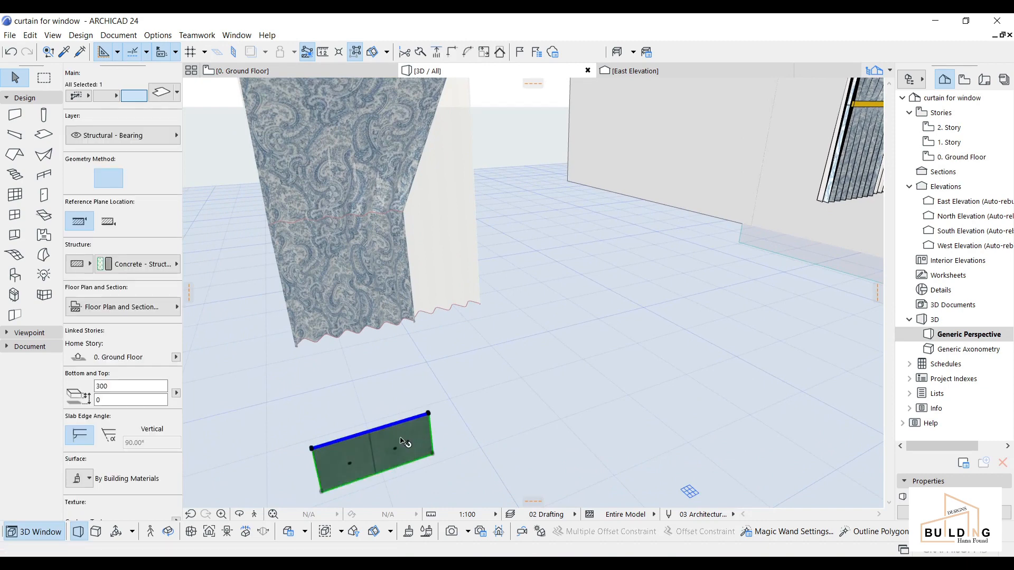
{"action": "key", "text": "ctrl+d"}
{"action": "left_click", "coordinate": [311, 448]}
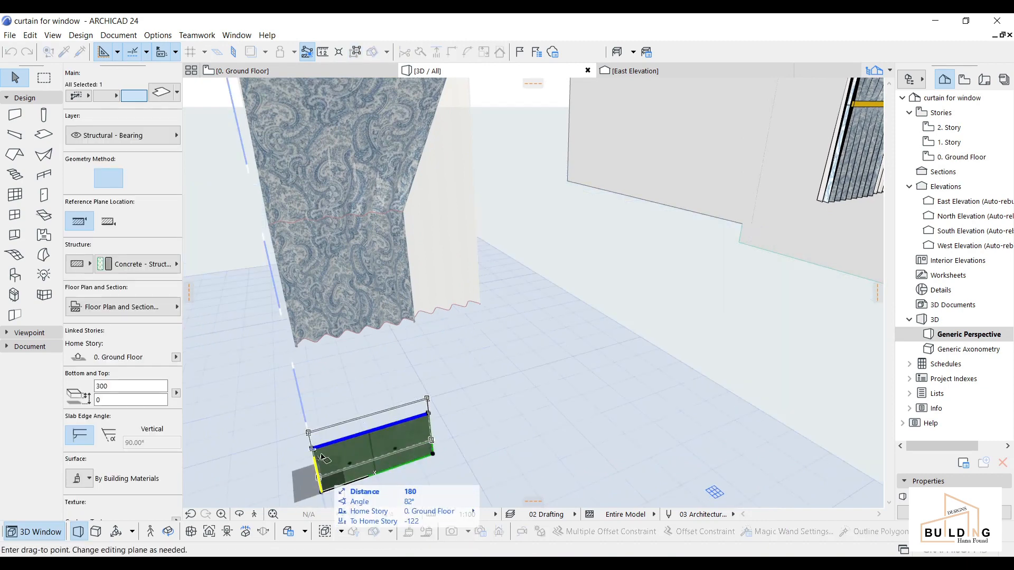
{"action": "left_click", "coordinate": [268, 253]}
Set the raised slab's thickness to 50 so it forms a thin tie band across the curtain.
{"action": "middle_click_drag", "start_coordinate": [377, 193], "coordinate": [420, 217]}
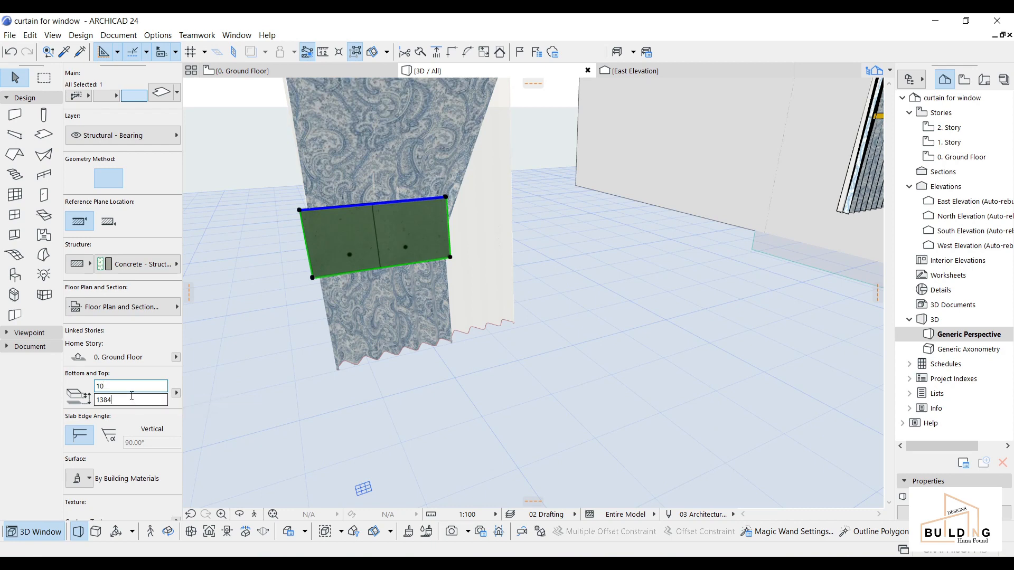
{"action": "key", "text": "Return"}
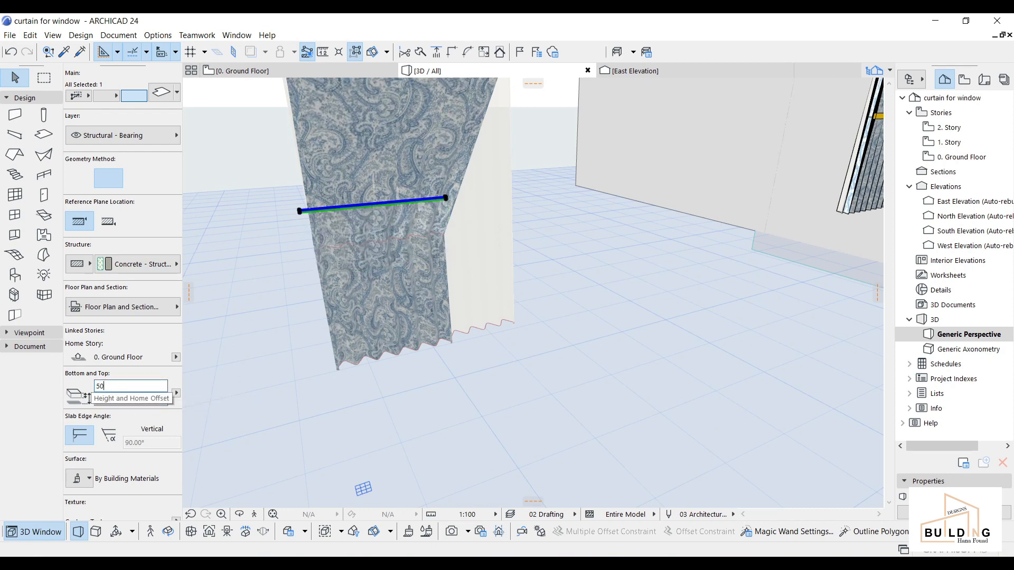
{"action": "left_click", "coordinate": [119, 400]}
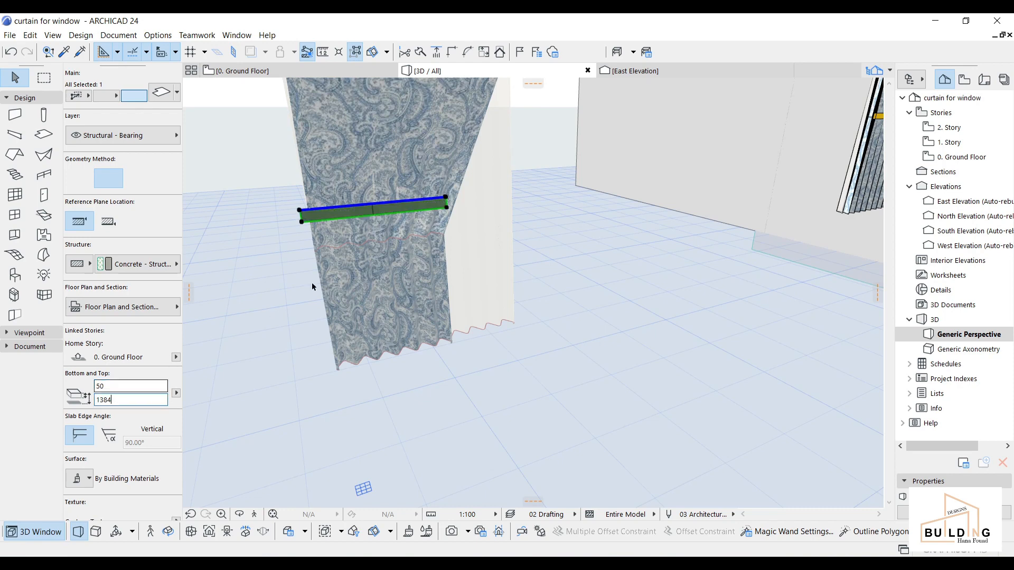
Lower the band vertically to the narrowest part of the patterned curtain, with its top at 1229.
{"action": "key", "text": "ctrl+d"}
{"action": "left_click", "coordinate": [302, 225]}
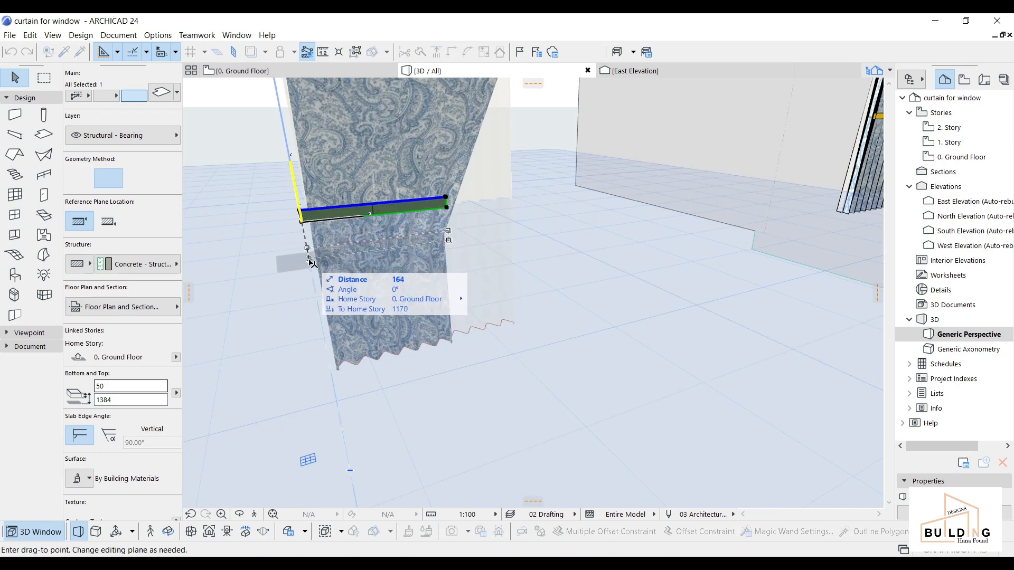
{"action": "left_click", "coordinate": [309, 259]}
Override all three of the band's surfaces with Paint - Lead Oxide Yellow, linking them together.
{"action": "middle_click_drag", "start_coordinate": [399, 224], "coordinate": [429, 254]}
{"action": "scroll", "coordinate": [432, 257], "scroll_direction": "up", "scroll_amount": 3}
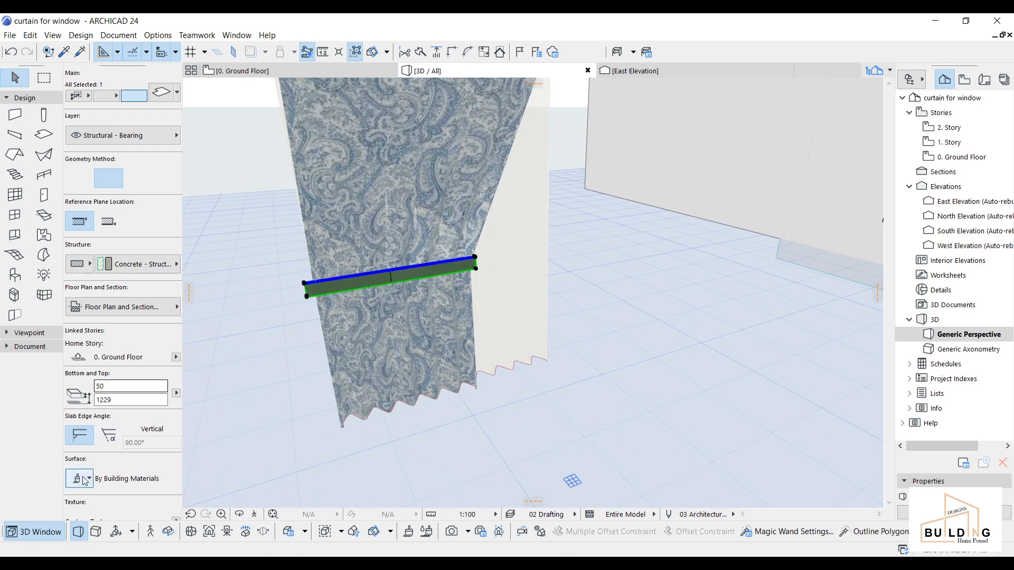
{"action": "left_click", "coordinate": [88, 479]}
{"action": "left_click", "coordinate": [83, 399]}
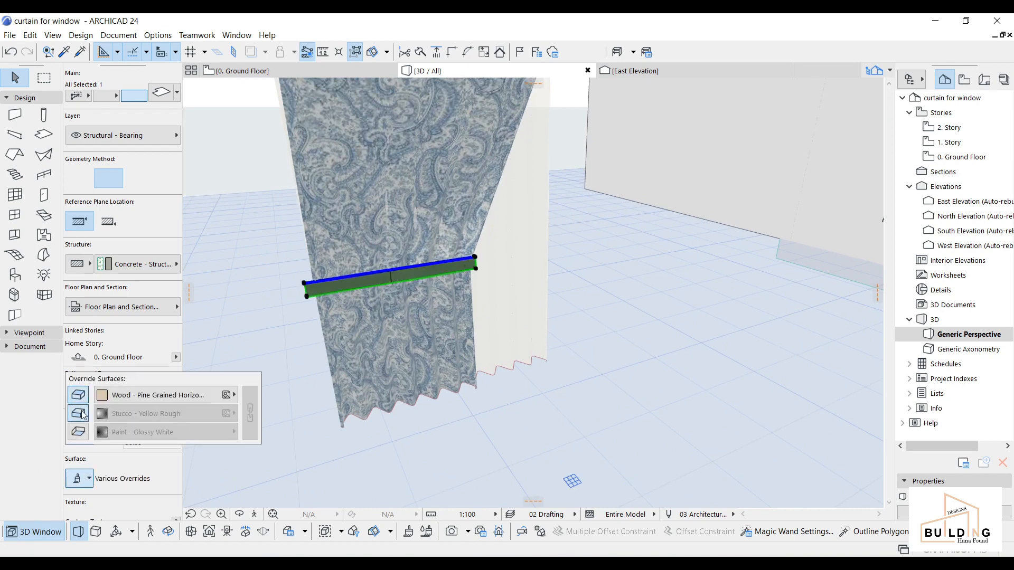
{"action": "left_click", "coordinate": [82, 415]}
{"action": "left_click", "coordinate": [82, 433]}
{"action": "left_click", "coordinate": [149, 397]}
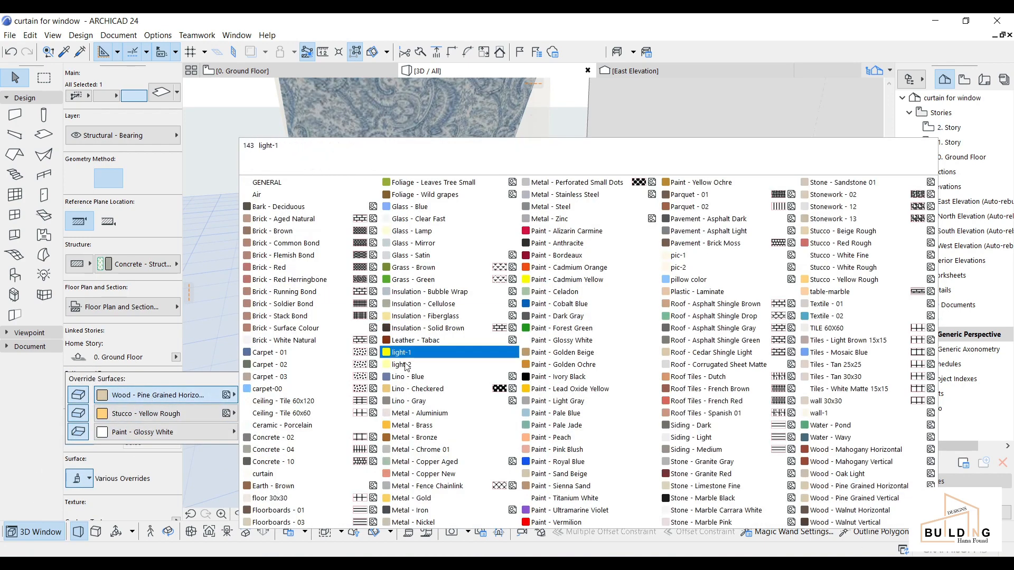
{"action": "left_click", "coordinate": [548, 393]}
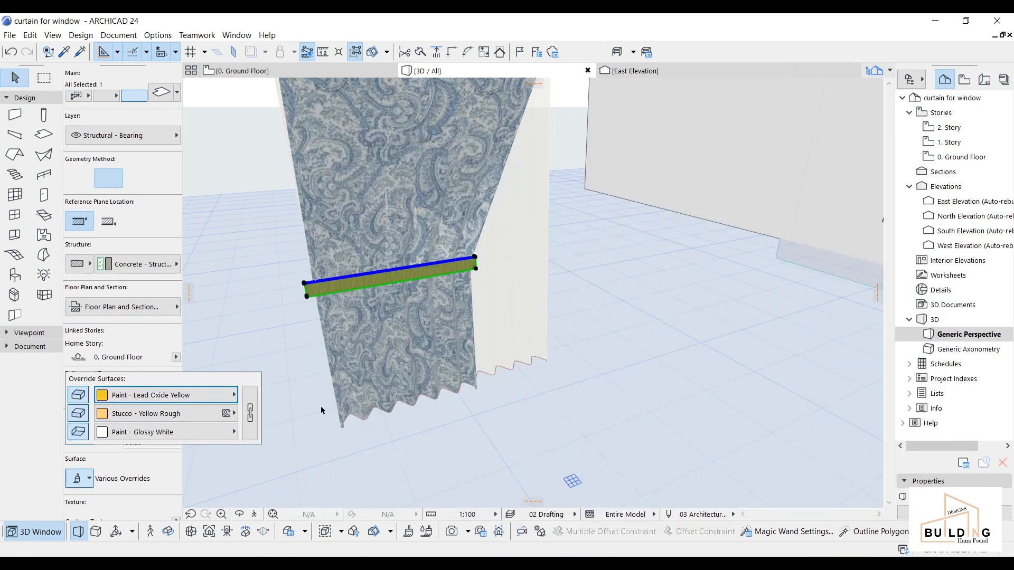
{"action": "left_click", "coordinate": [252, 412]}
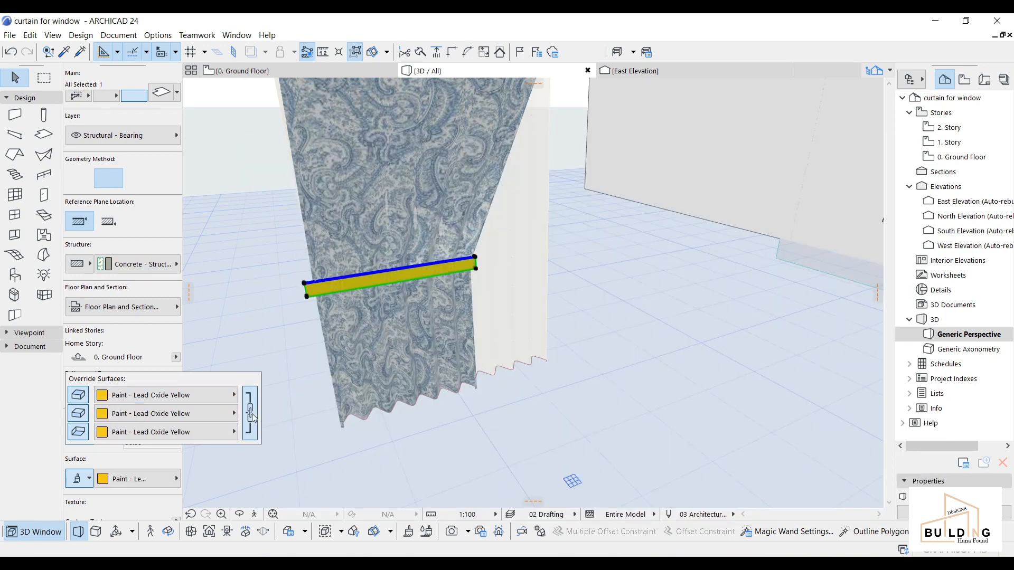
Fillet the band's front corner at the curtain's straight outer edge with a 10 radius and deselect the band.
{"action": "left_click", "coordinate": [308, 297]}
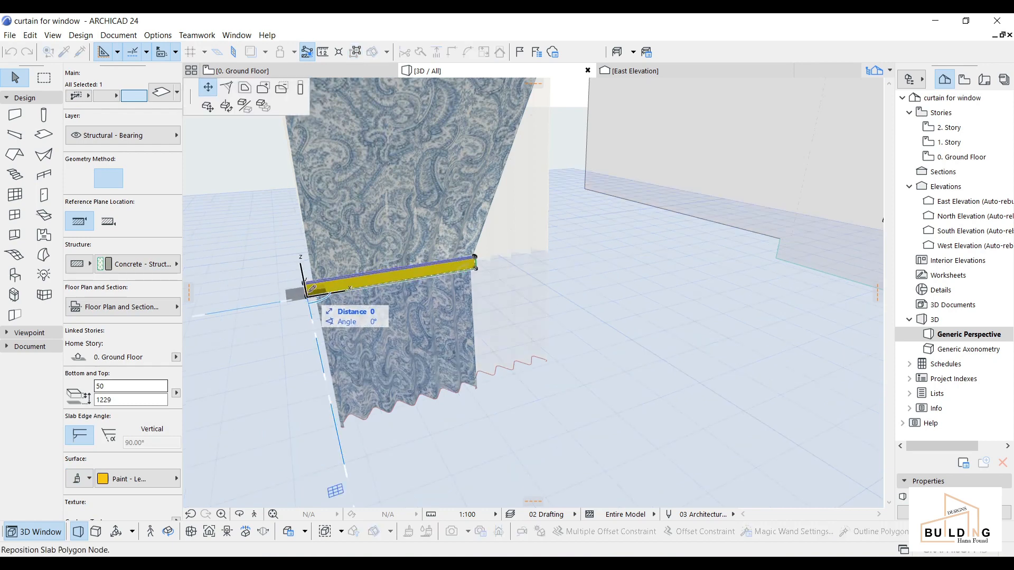
{"action": "left_click", "coordinate": [228, 89]}
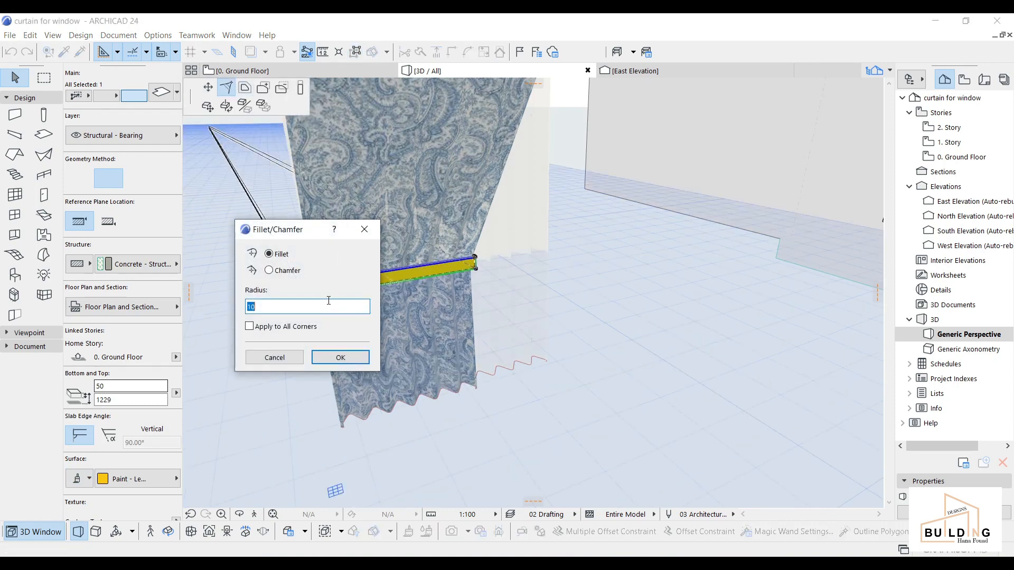
{"action": "left_click", "coordinate": [338, 363]}
{"action": "middle_click_drag", "start_coordinate": [339, 307], "coordinate": [327, 449]}
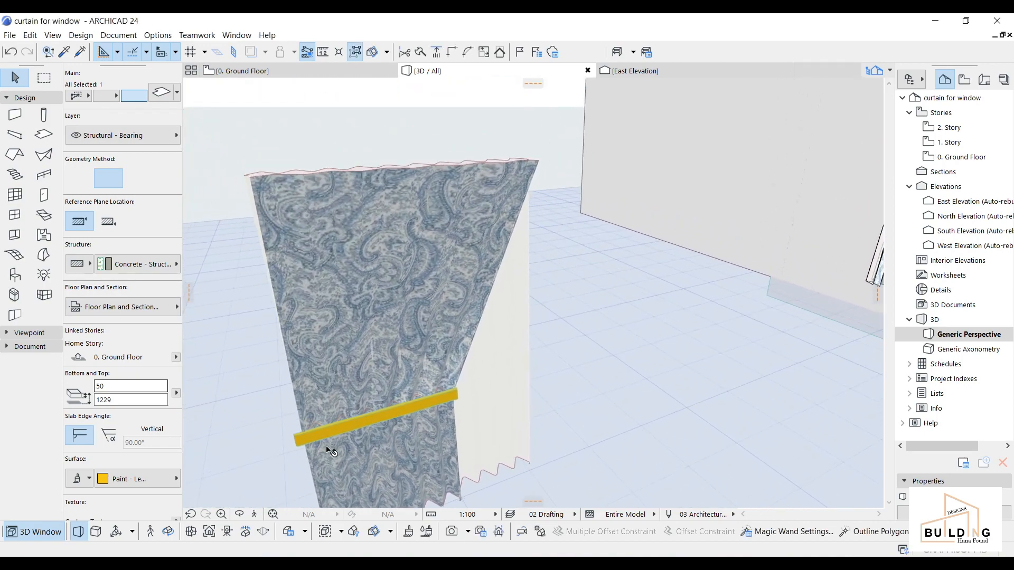
{"action": "scroll", "coordinate": [327, 447], "scroll_direction": "down", "scroll_amount": 2}
{"action": "middle_click_drag", "start_coordinate": [367, 499], "coordinate": [311, 438]}
{"action": "key", "text": "Escape"}
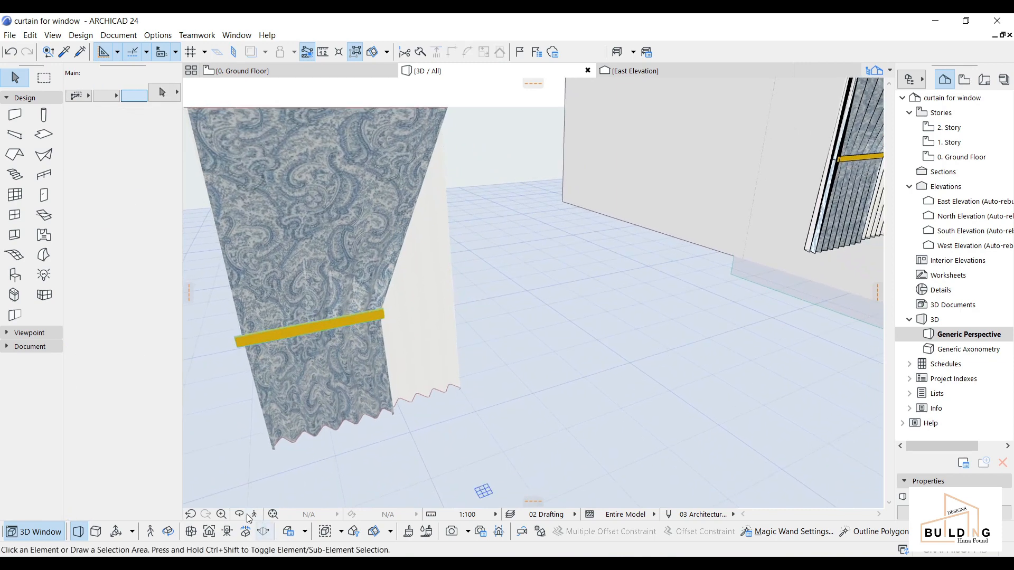
Orbit around the tied curtain in 3D to examine its layers and band from several angles.
{"action": "left_click", "coordinate": [239, 516]}
{"action": "left_click_drag", "start_coordinate": [414, 417], "coordinate": [486, 399]}
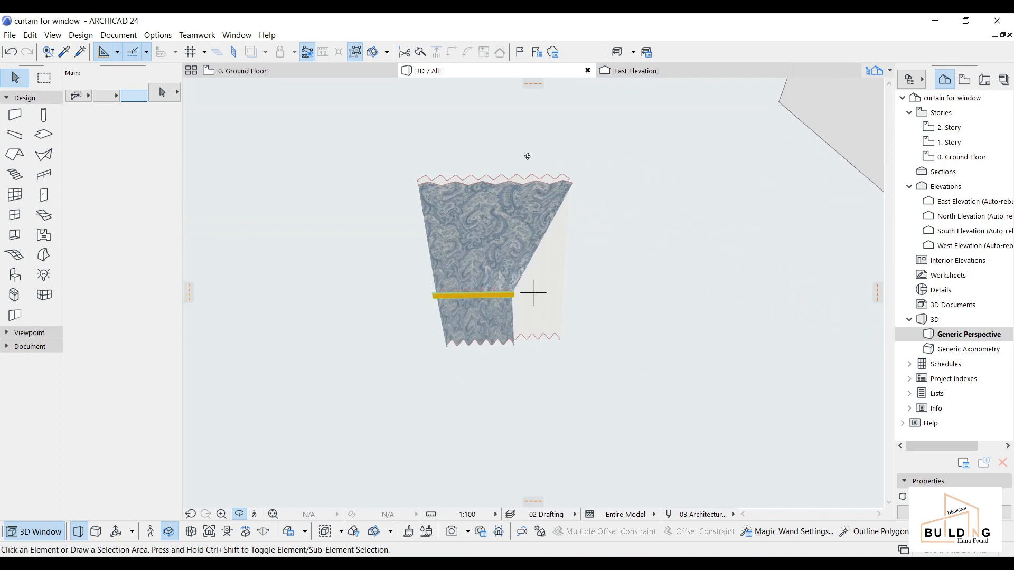
{"action": "left_click_drag", "start_coordinate": [623, 211], "coordinate": [558, 210]}
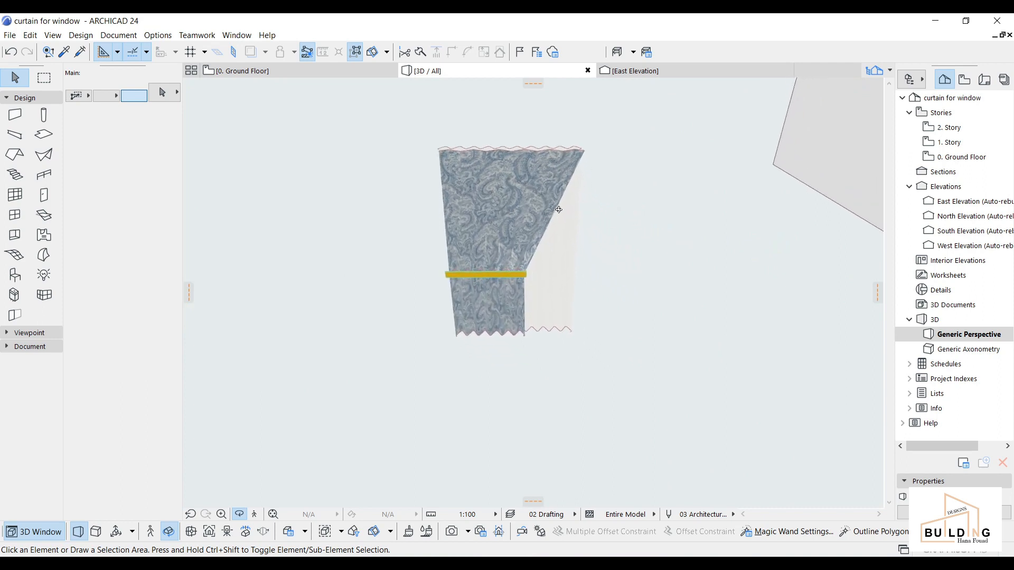
{"action": "left_click_drag", "start_coordinate": [481, 160], "coordinate": [504, 157]}
Move the full-width sheer shell 10 at 90° on the ground floor plan, away from the patterned curtain, and return to the 3D view.
{"action": "mouse_move", "coordinate": [346, 78]}
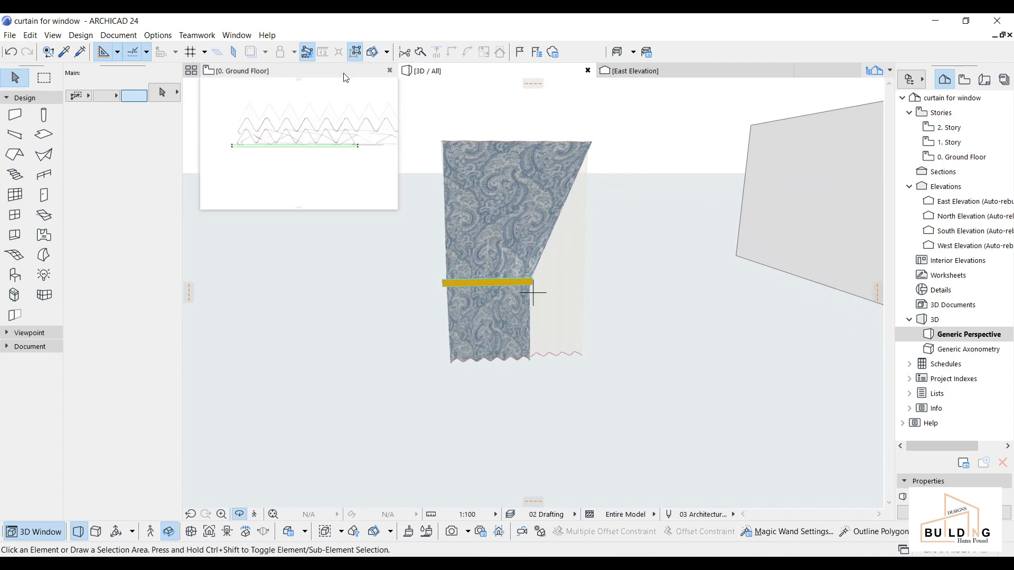
{"action": "left_click", "coordinate": [348, 100]}
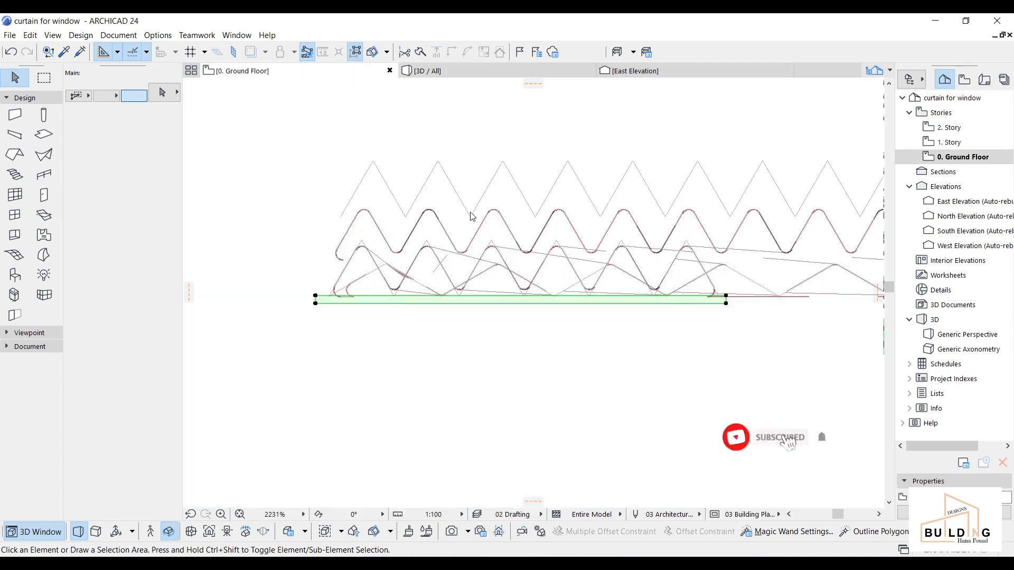
{"action": "scroll", "coordinate": [470, 224], "scroll_direction": "down", "scroll_amount": 2}
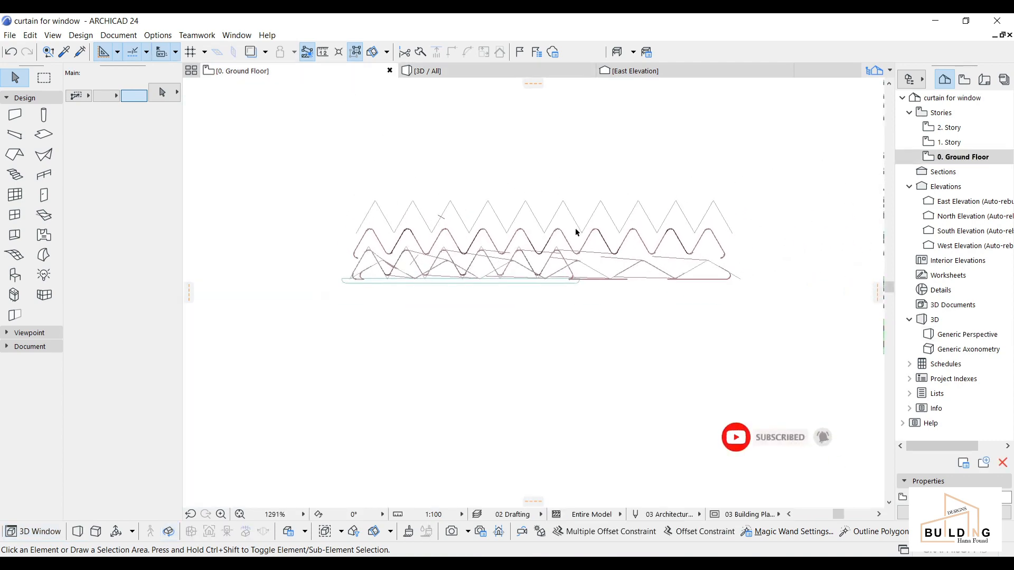
{"action": "left_click", "coordinate": [558, 244]}
{"action": "key", "text": "ctrl+d"}
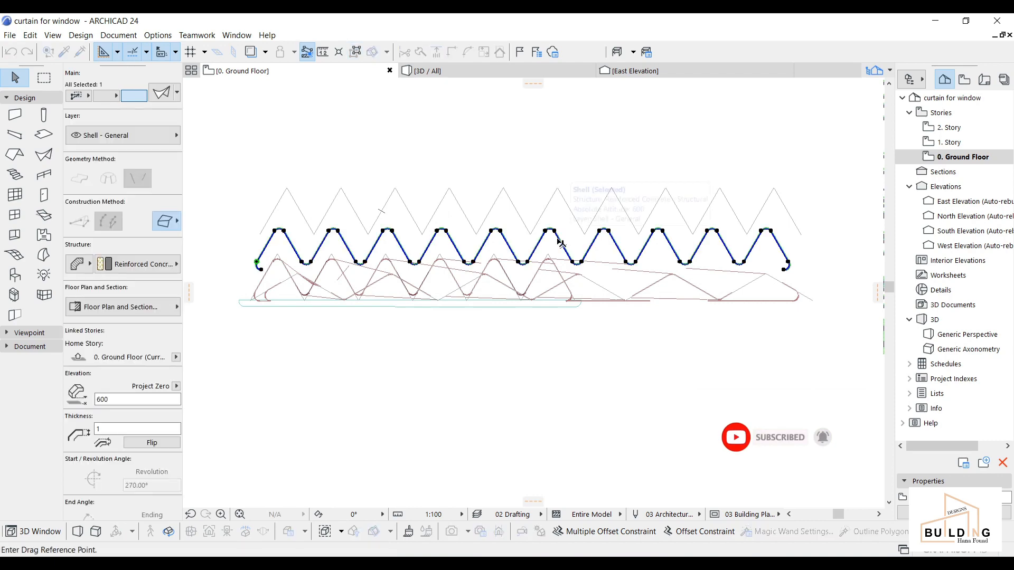
{"action": "left_click", "coordinate": [551, 230]}
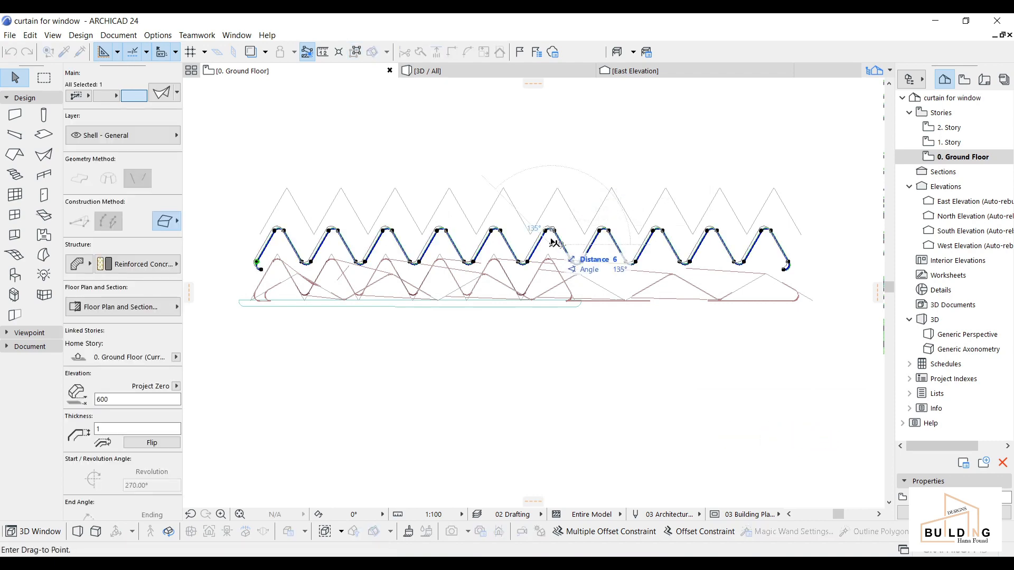
{"action": "scroll", "coordinate": [552, 243], "scroll_direction": "up", "scroll_amount": 7}
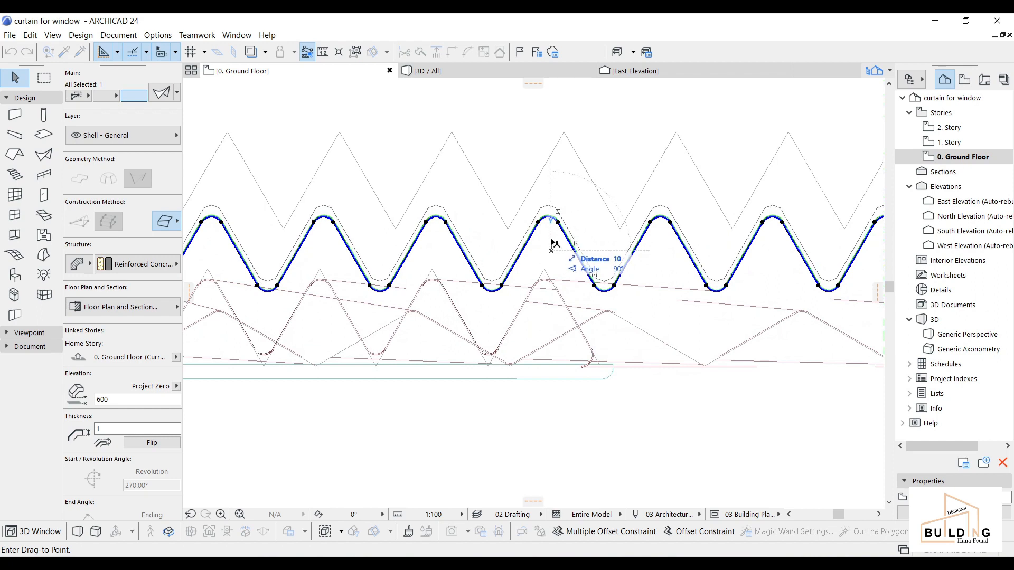
{"action": "left_click", "coordinate": [551, 240]}
{"action": "key", "text": "Escape"}
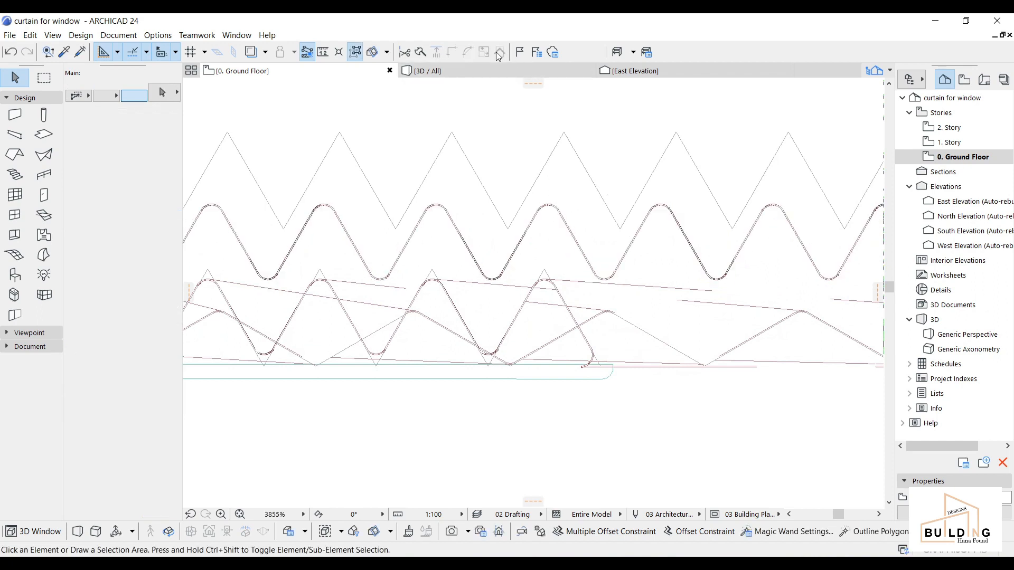
{"action": "left_click", "coordinate": [490, 72]}
{"action": "middle_click_drag", "start_coordinate": [502, 210], "coordinate": [574, 263], "text": "shift"}
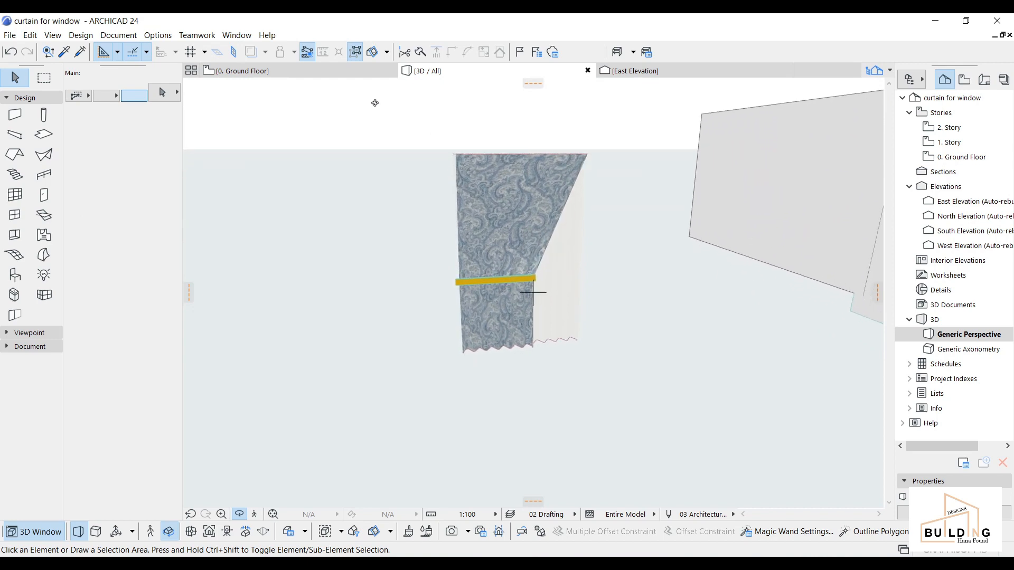